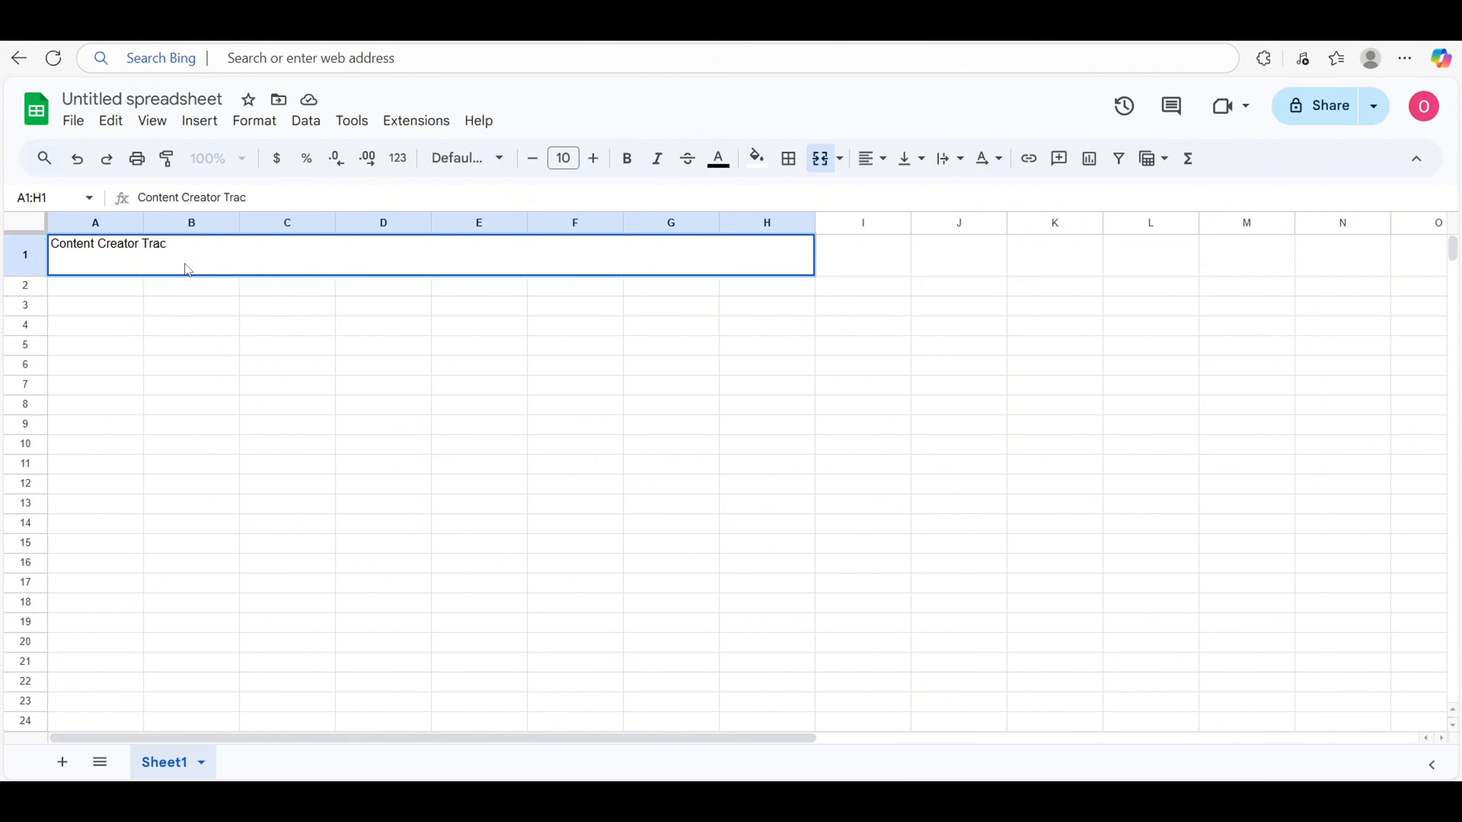
Step: Make the Content Creator Tracker title bold and set its font size to 18
triple_click(154, 243)
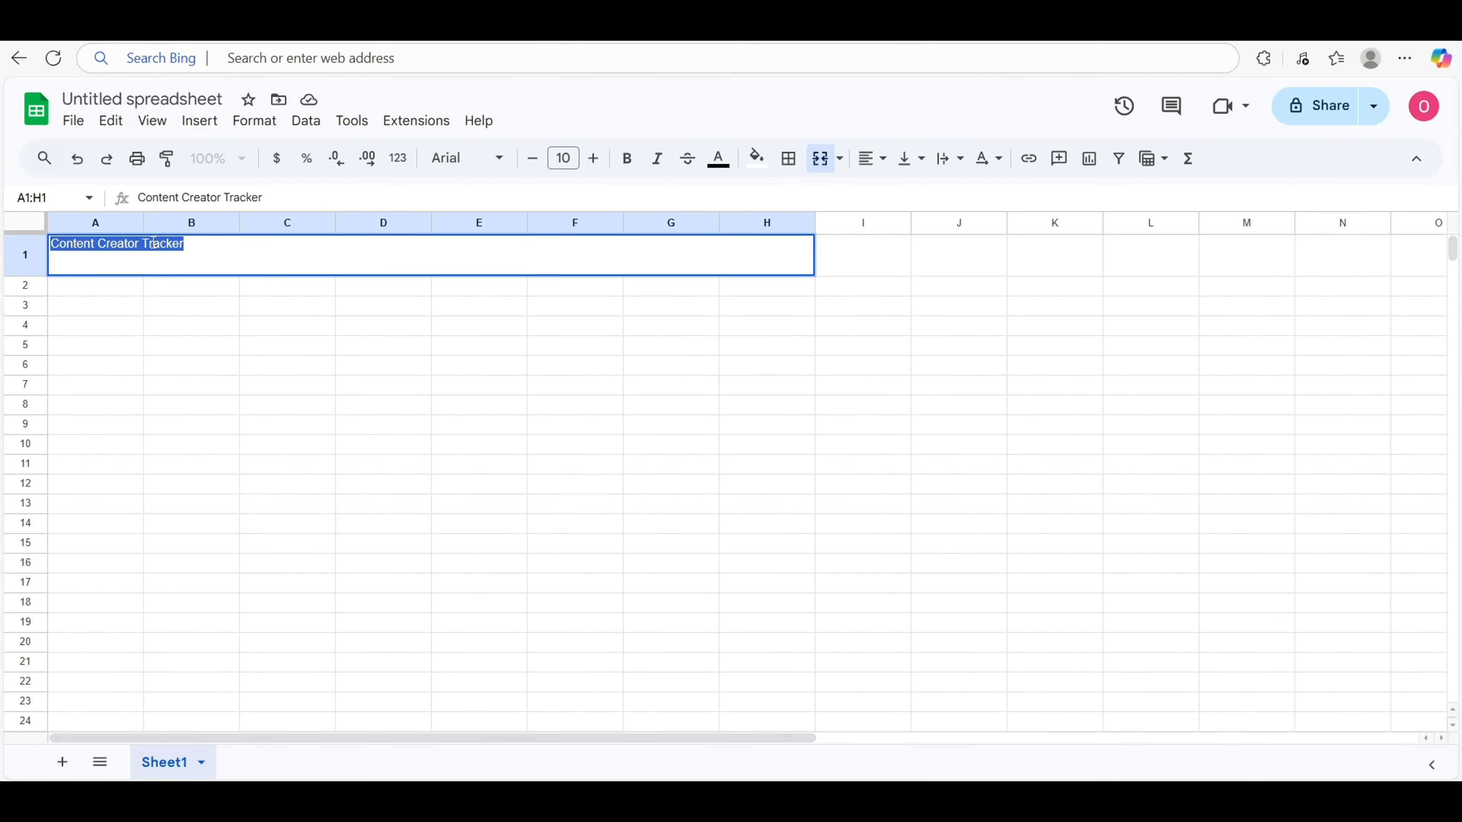
left_click(625, 163)
left_click(593, 163)
left_click(593, 162)
left_click(592, 163)
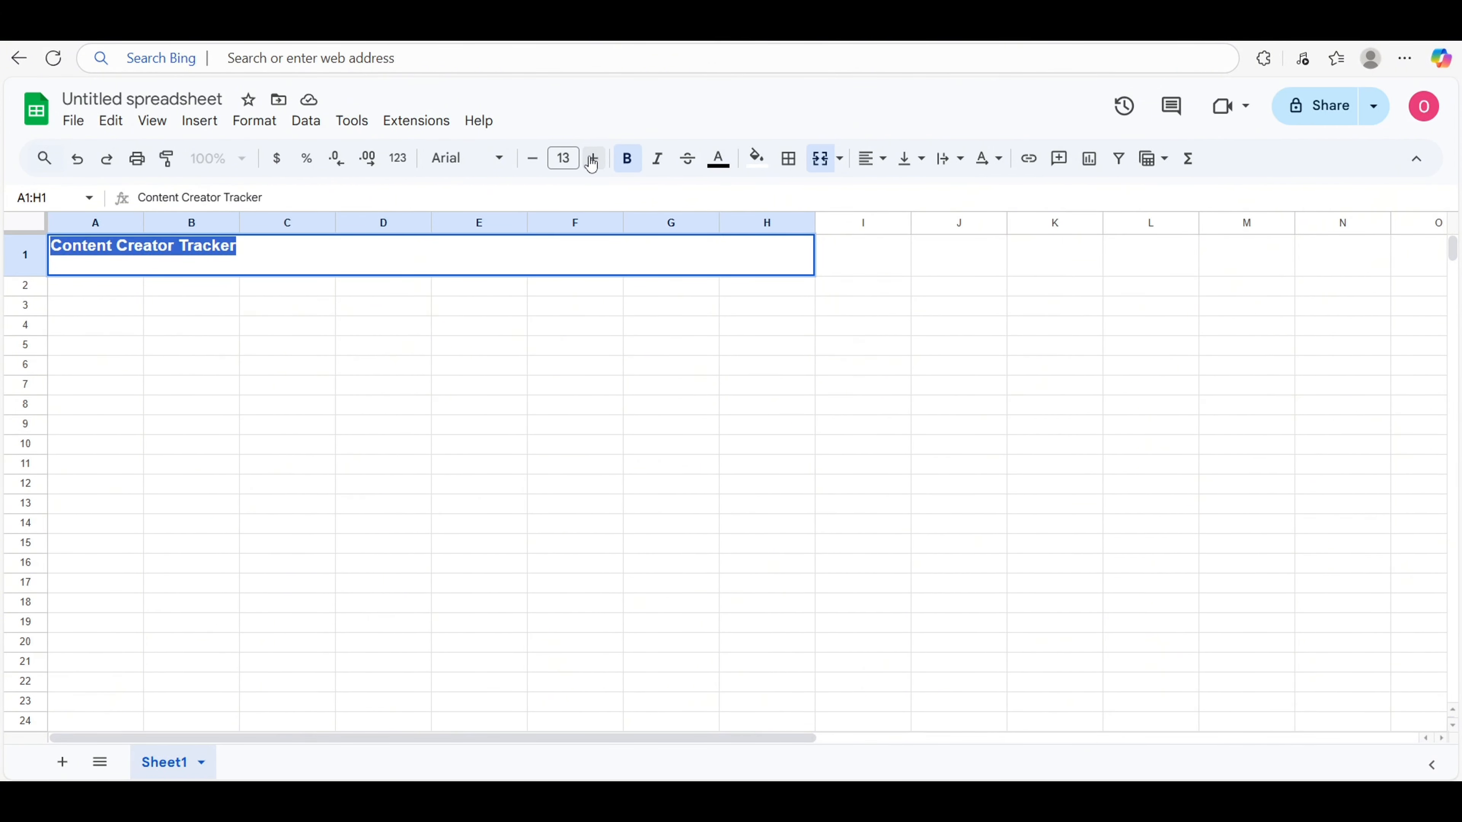
left_click(593, 162)
left_click(592, 162)
left_click(592, 162)
left_click(592, 163)
left_click(593, 162)
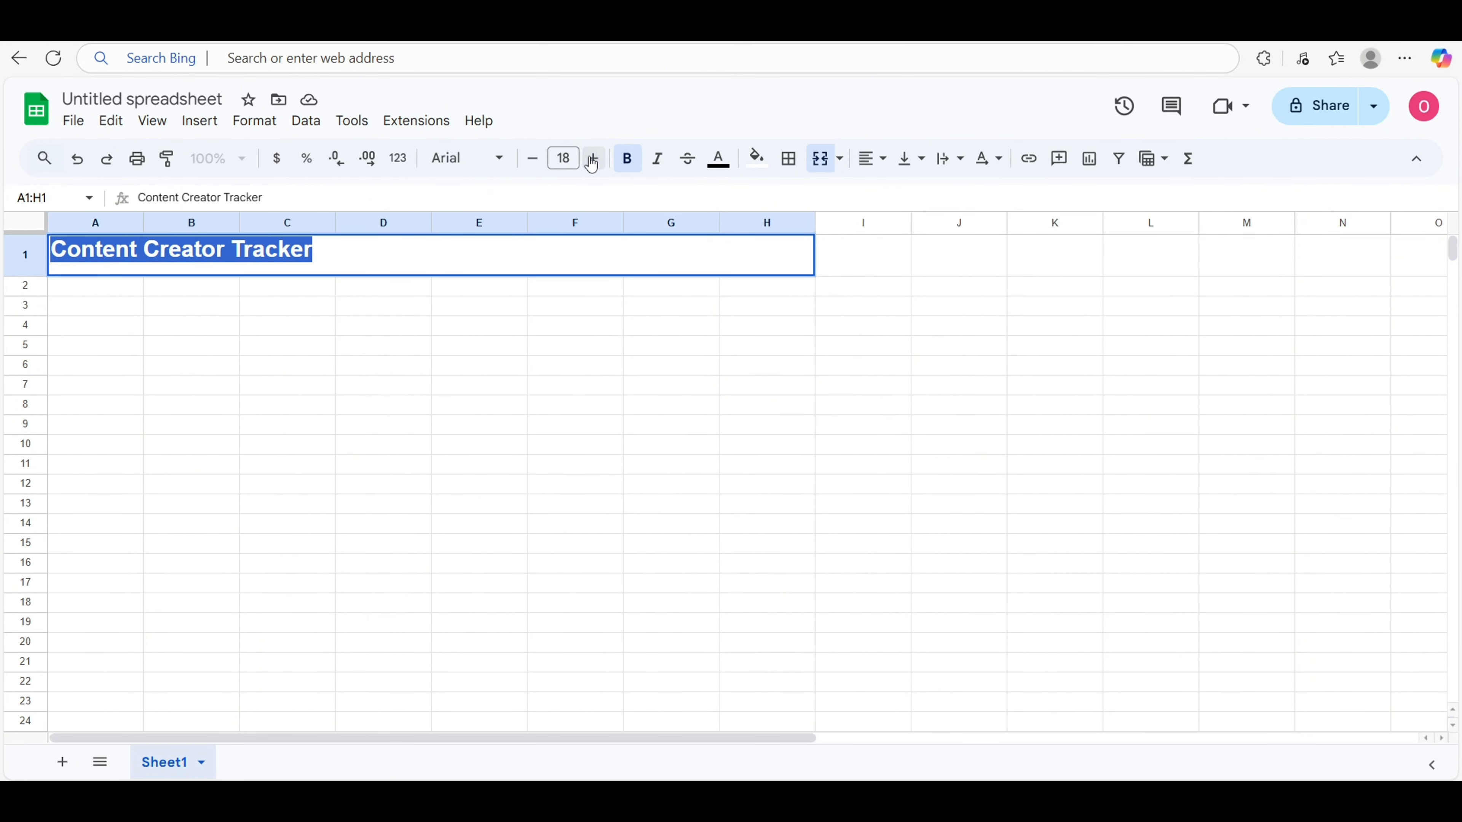
Step: Centre the title both horizontally and vertically within the merged cell A1:H1
left_click(885, 166)
left_click(902, 195)
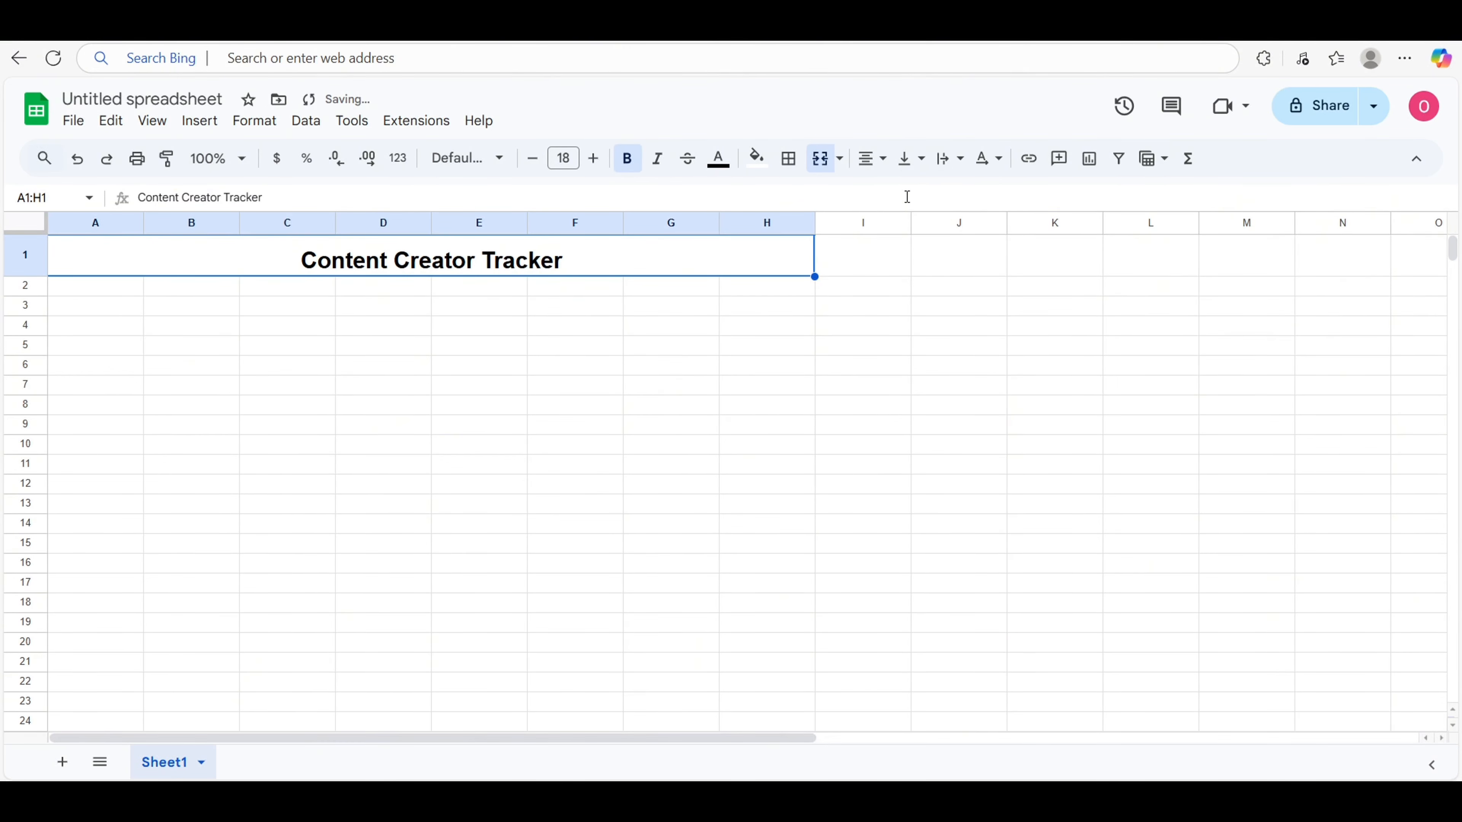
left_click(918, 167)
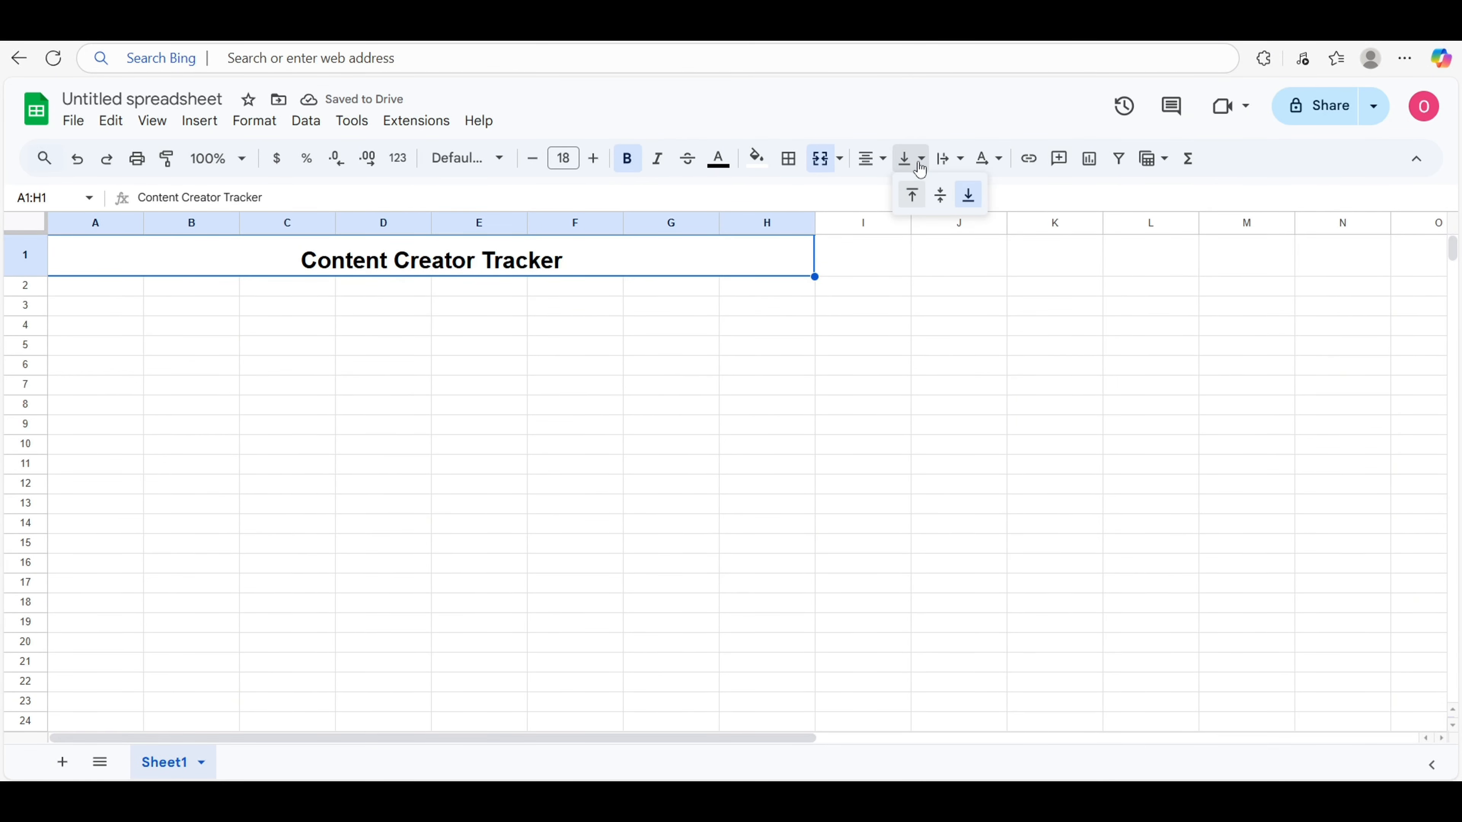
left_click(939, 197)
left_click(403, 352)
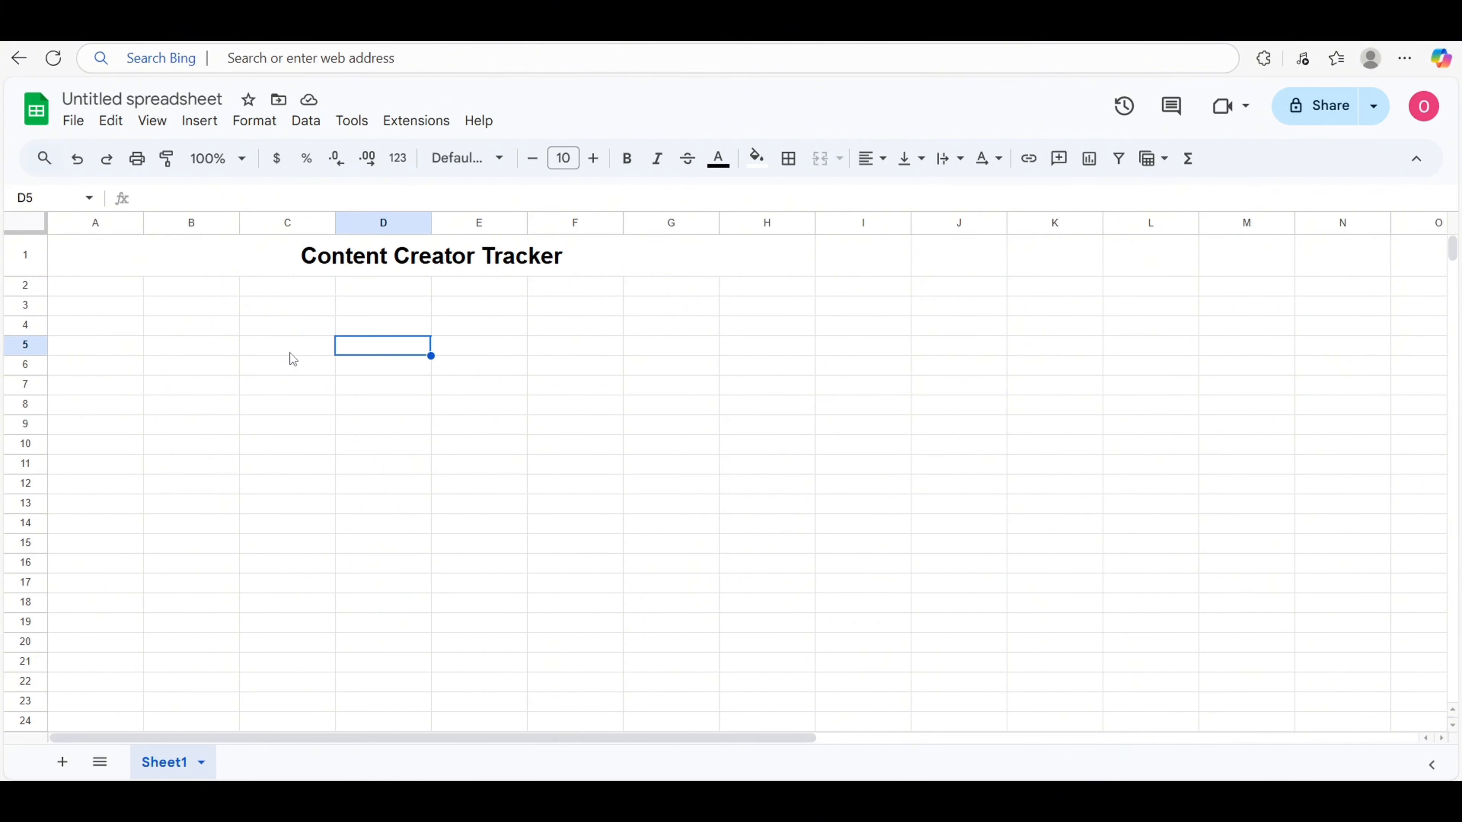
Step: Increase the height of row 2 and enter Contents, How to use excel shortcuts, Tech updates and Q&A Sessiion Video down column A from A2
left_click_drag(26, 296, 23, 328)
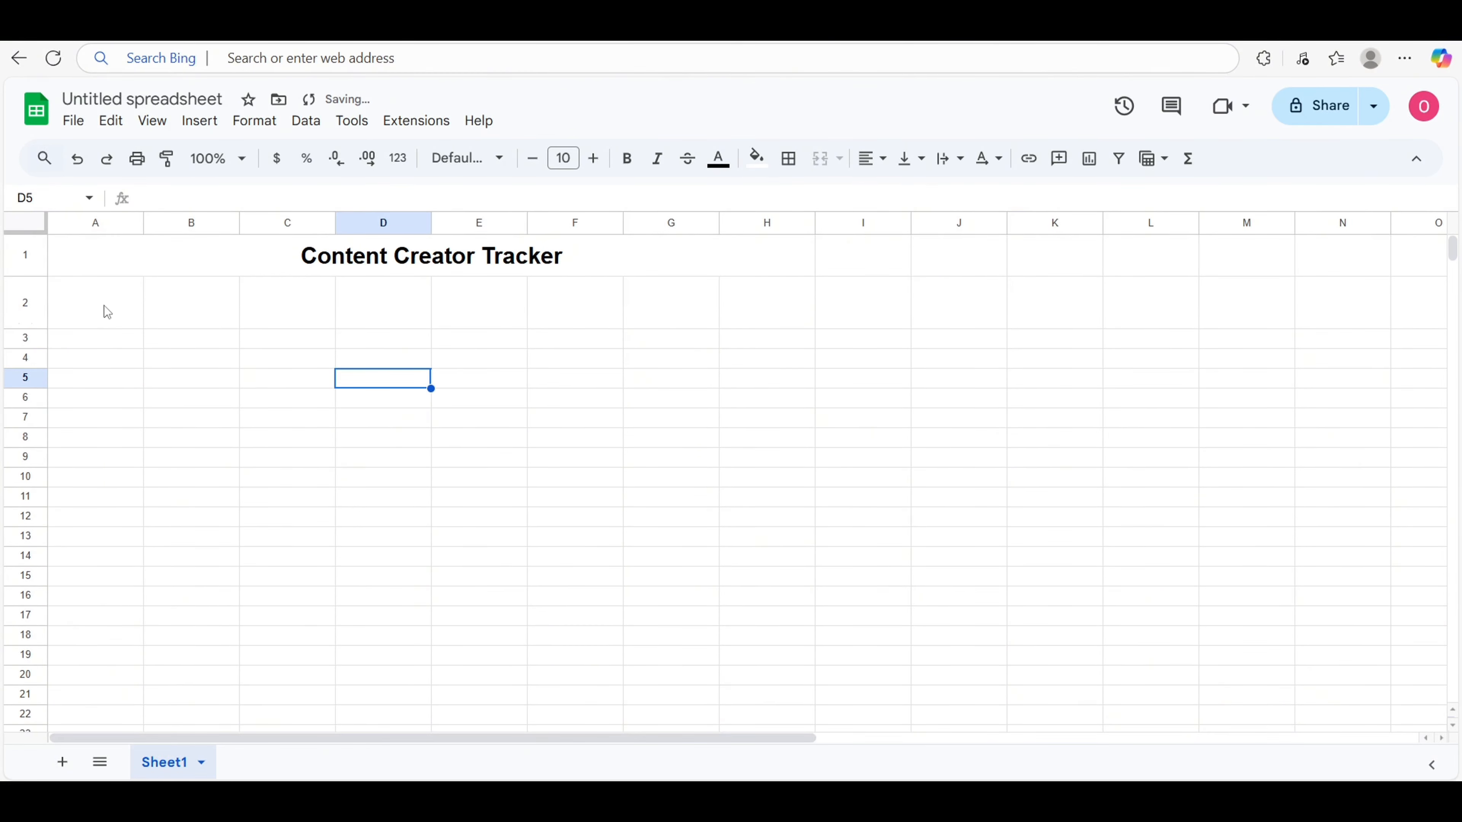
left_click(104, 306)
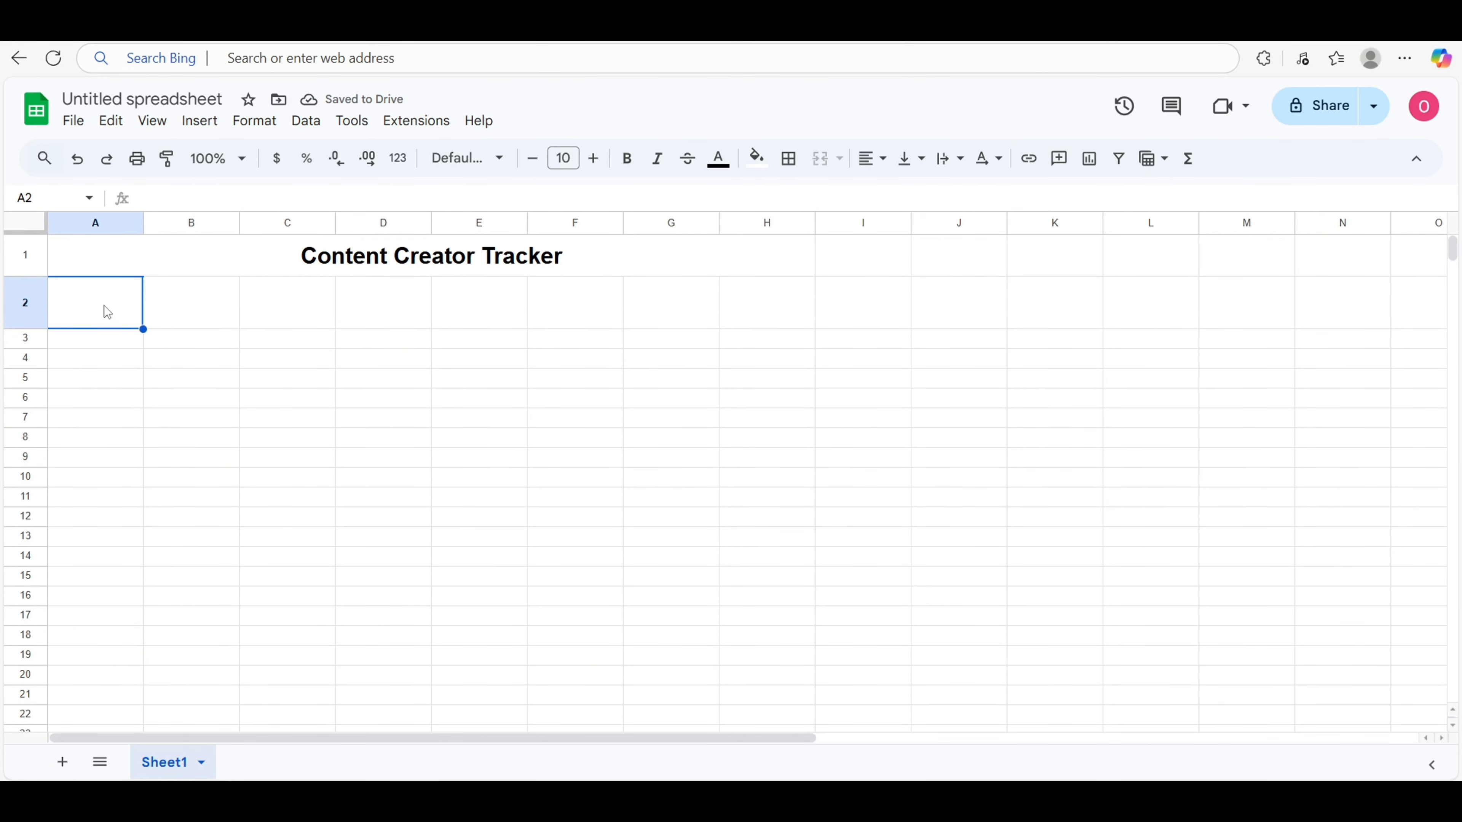
type("Contents")
key("Return")
type("How")
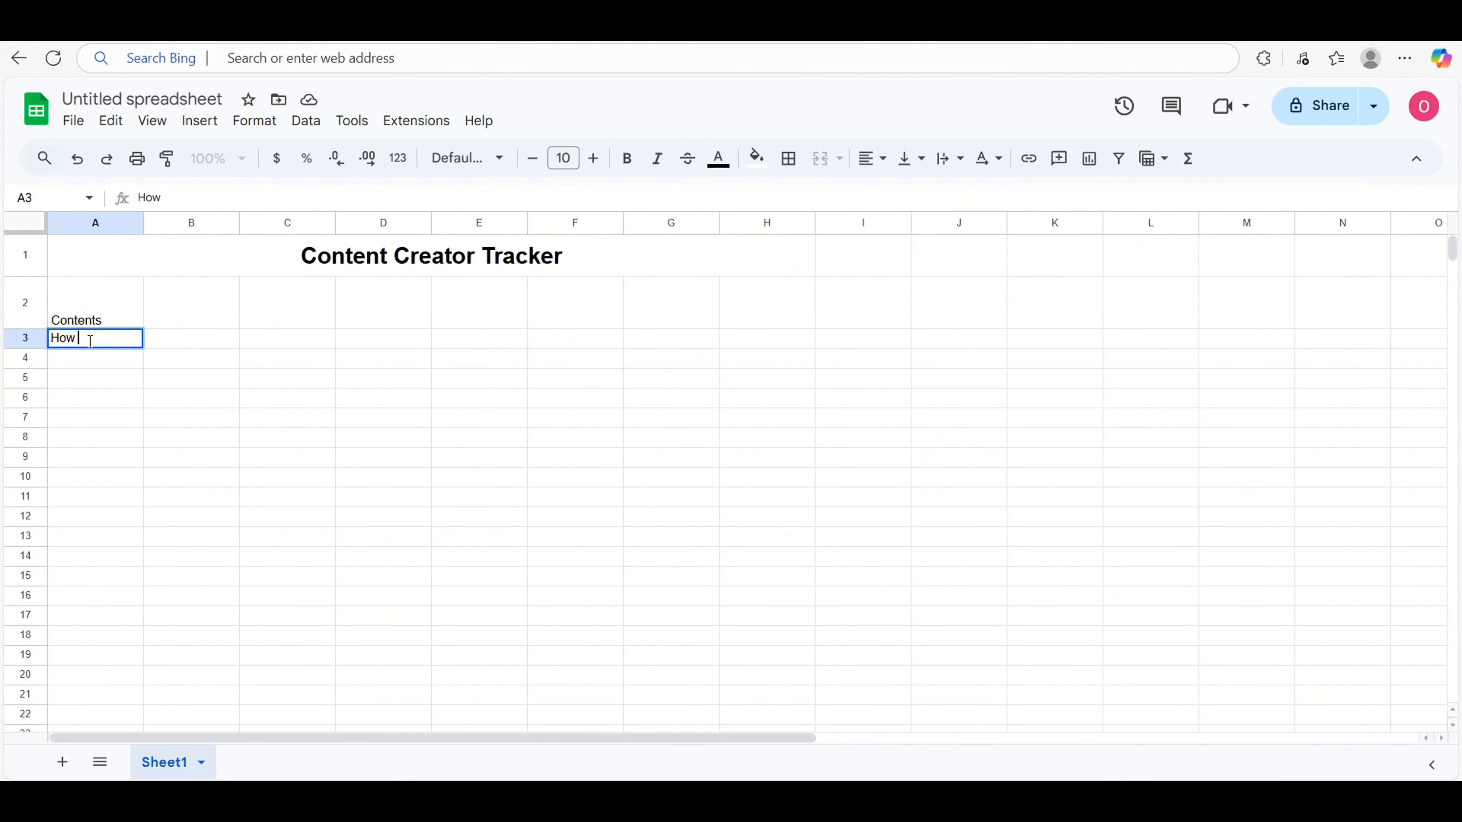
type("to use excel shortcuts")
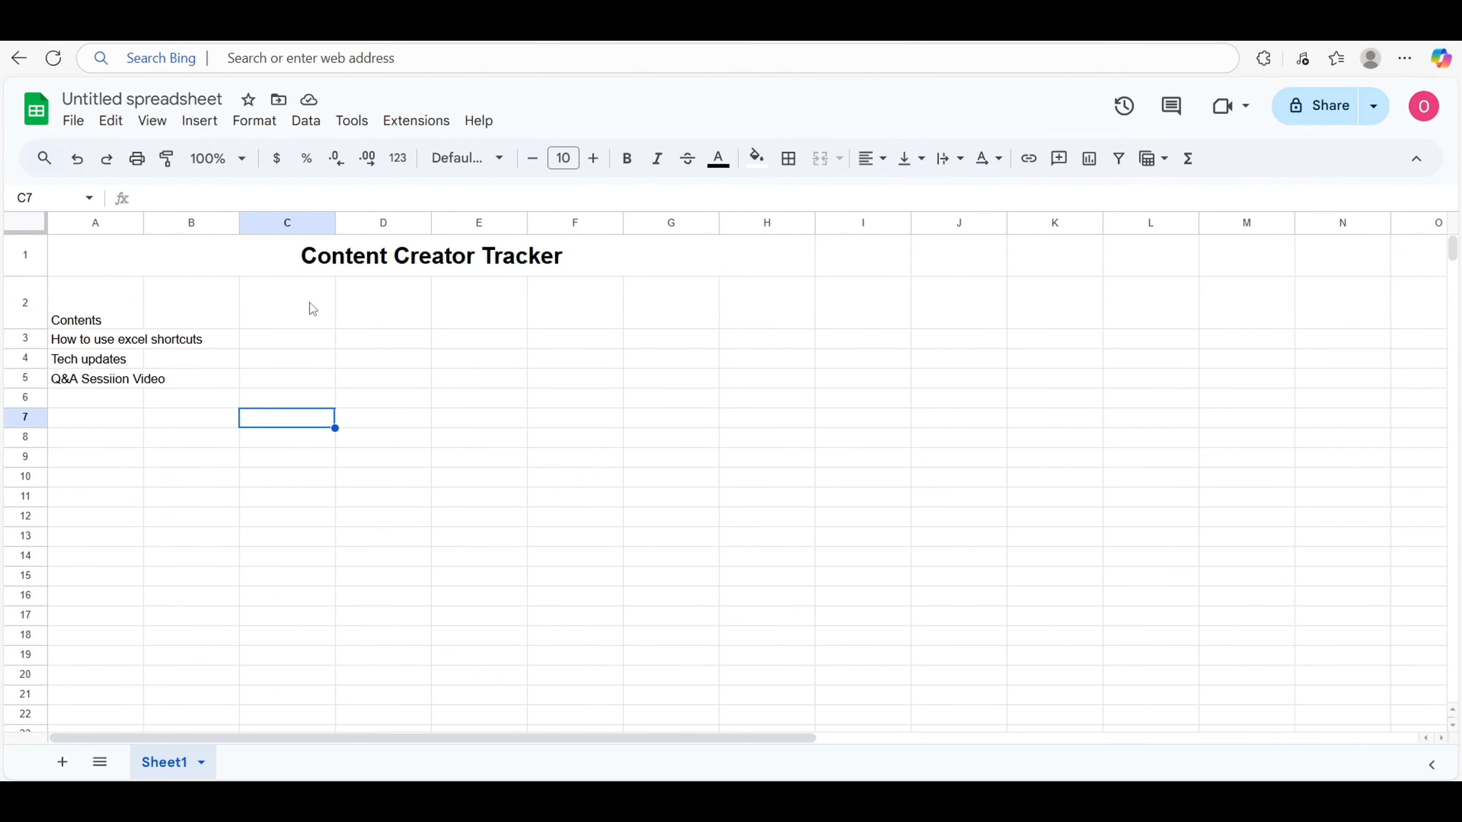
Step: Give the header cells C2:G2 a dark blue fill and white text
left_click_drag(310, 303, 665, 313)
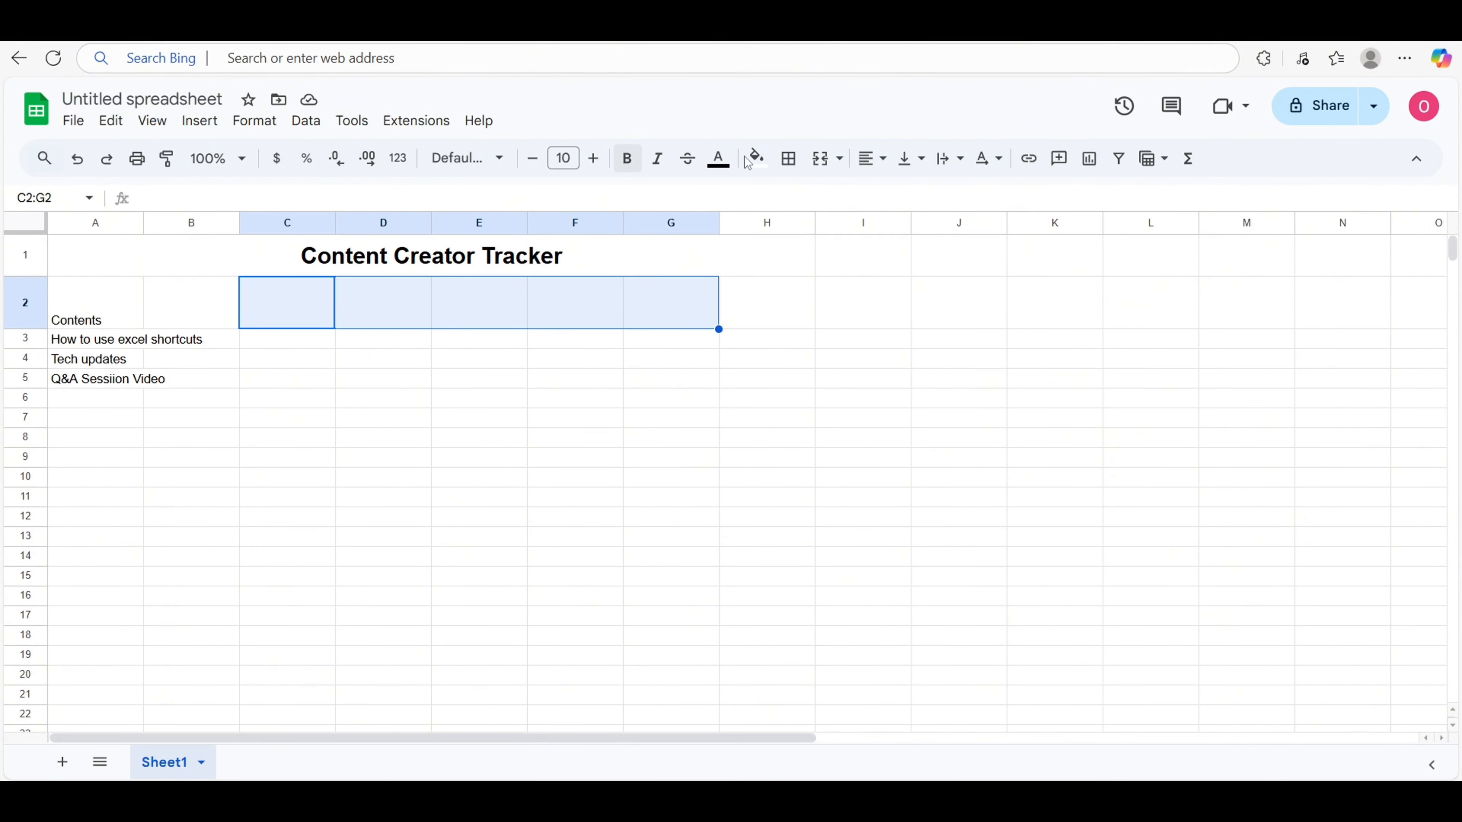
left_click(757, 158)
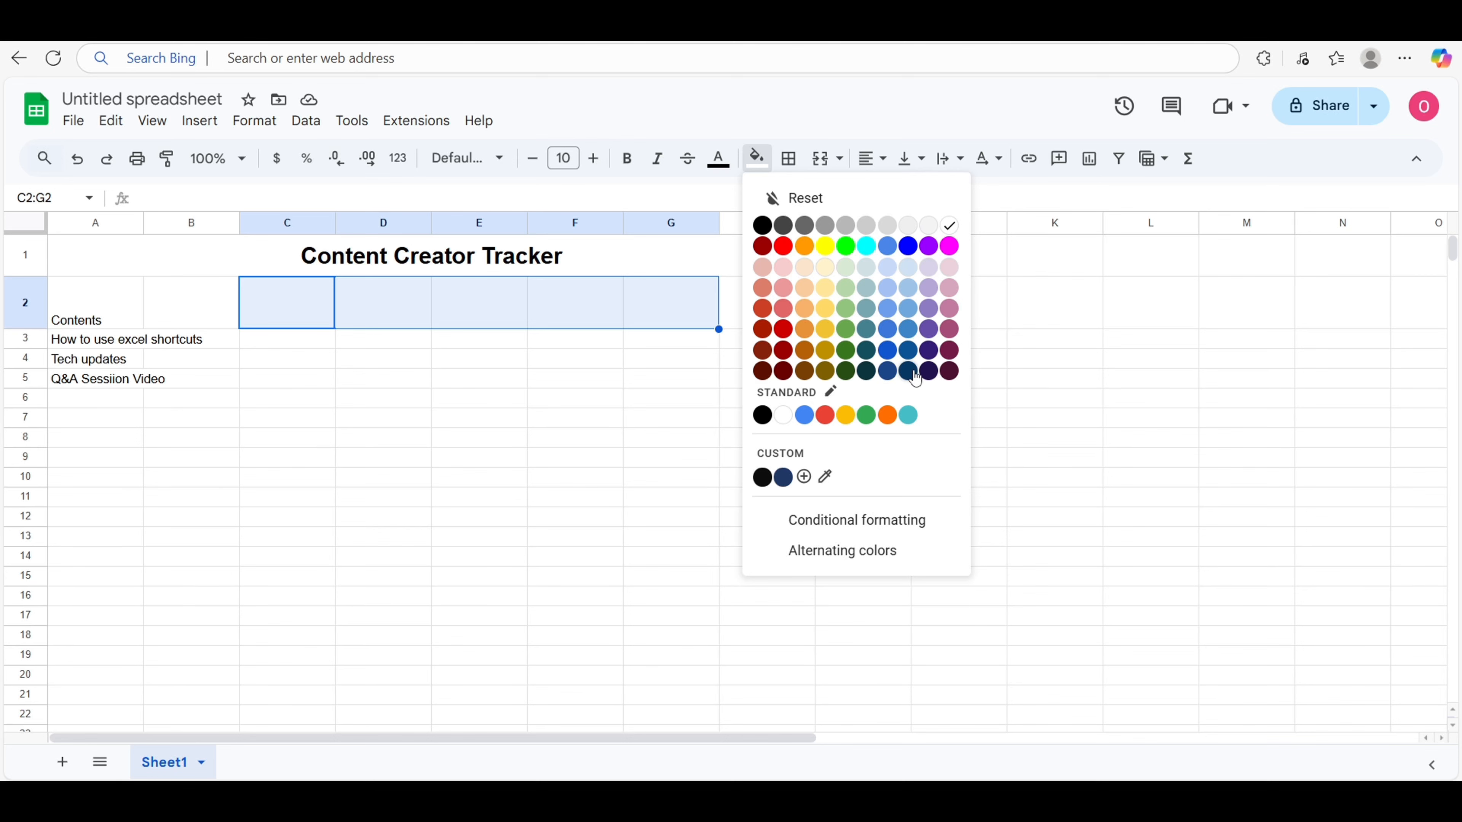
left_click(909, 371)
left_click(718, 158)
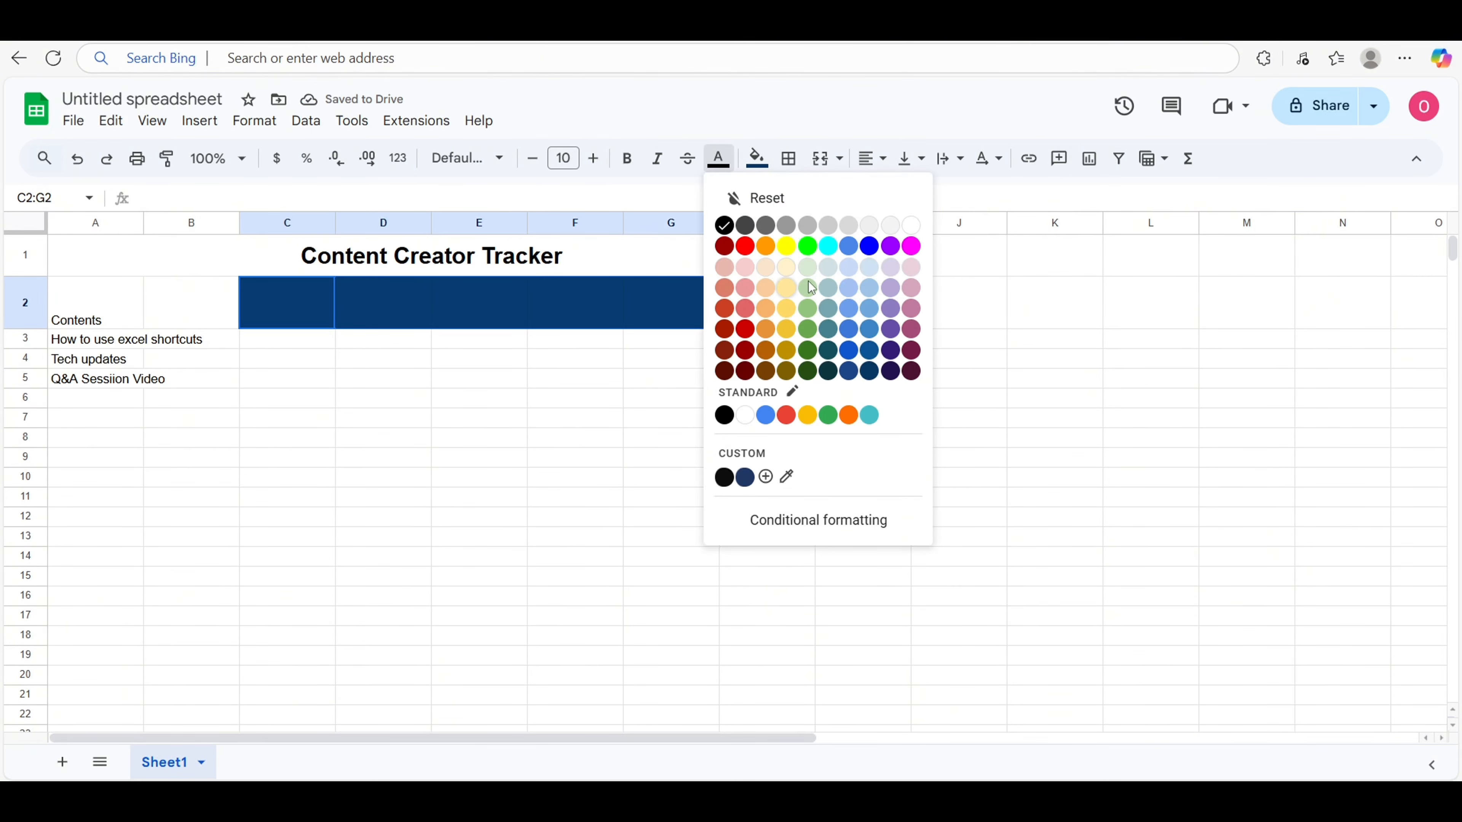
left_click(919, 236)
Step: Enter the stage headers Idea, Draft and Edited in cells C2, D2 and E2
left_click(289, 318)
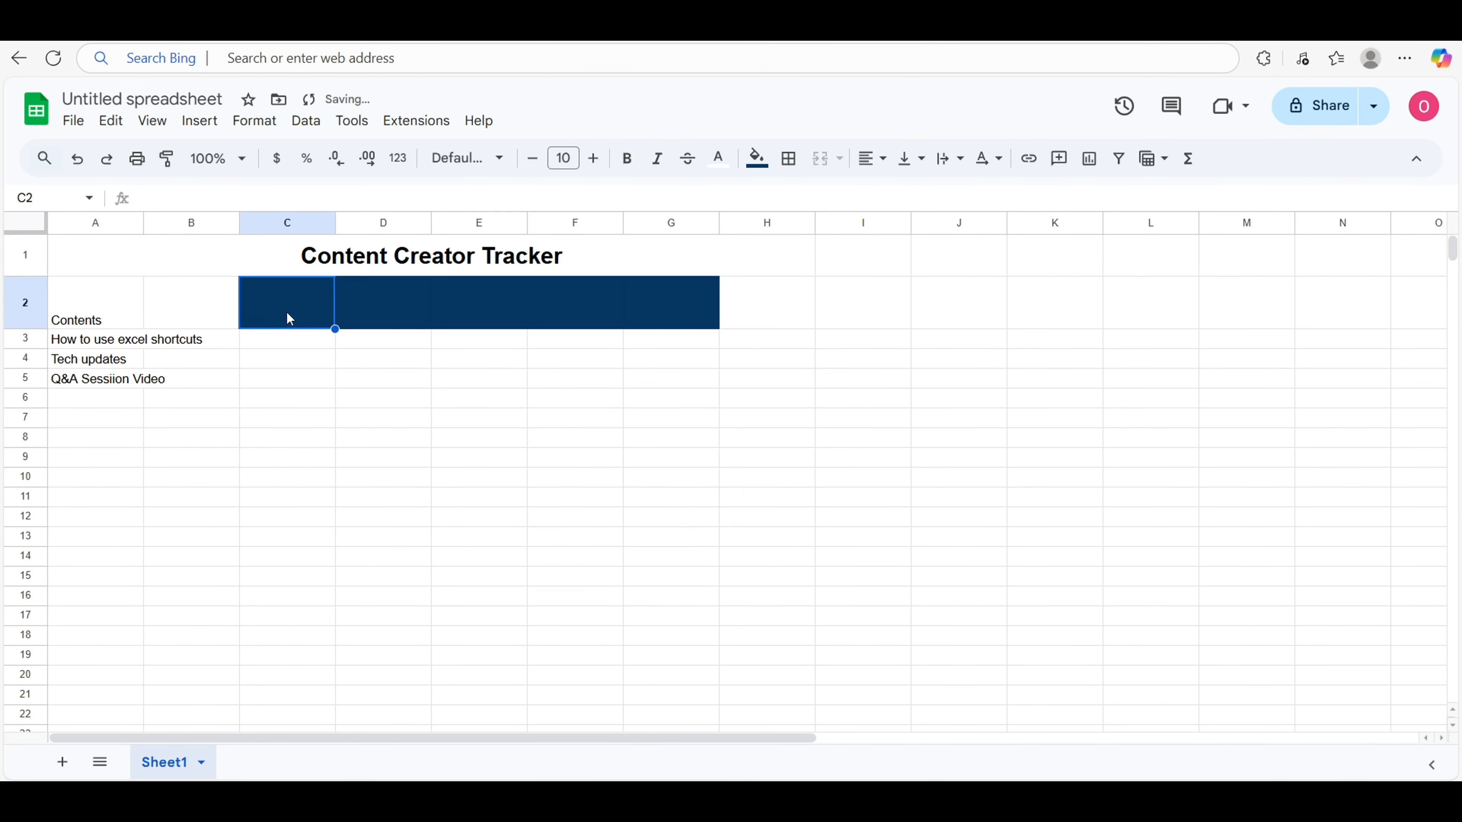
type("Idea")
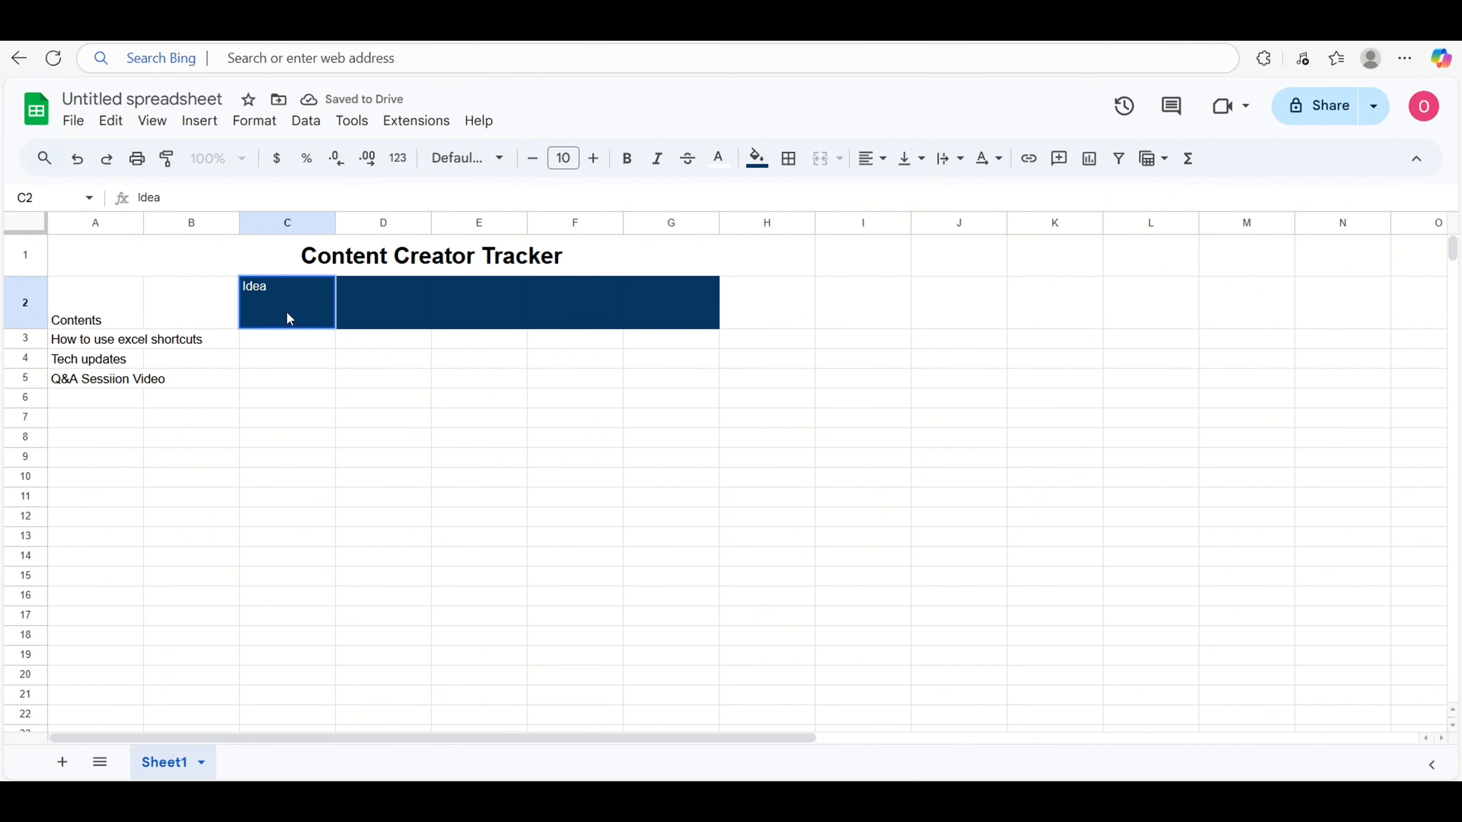
left_click(357, 319)
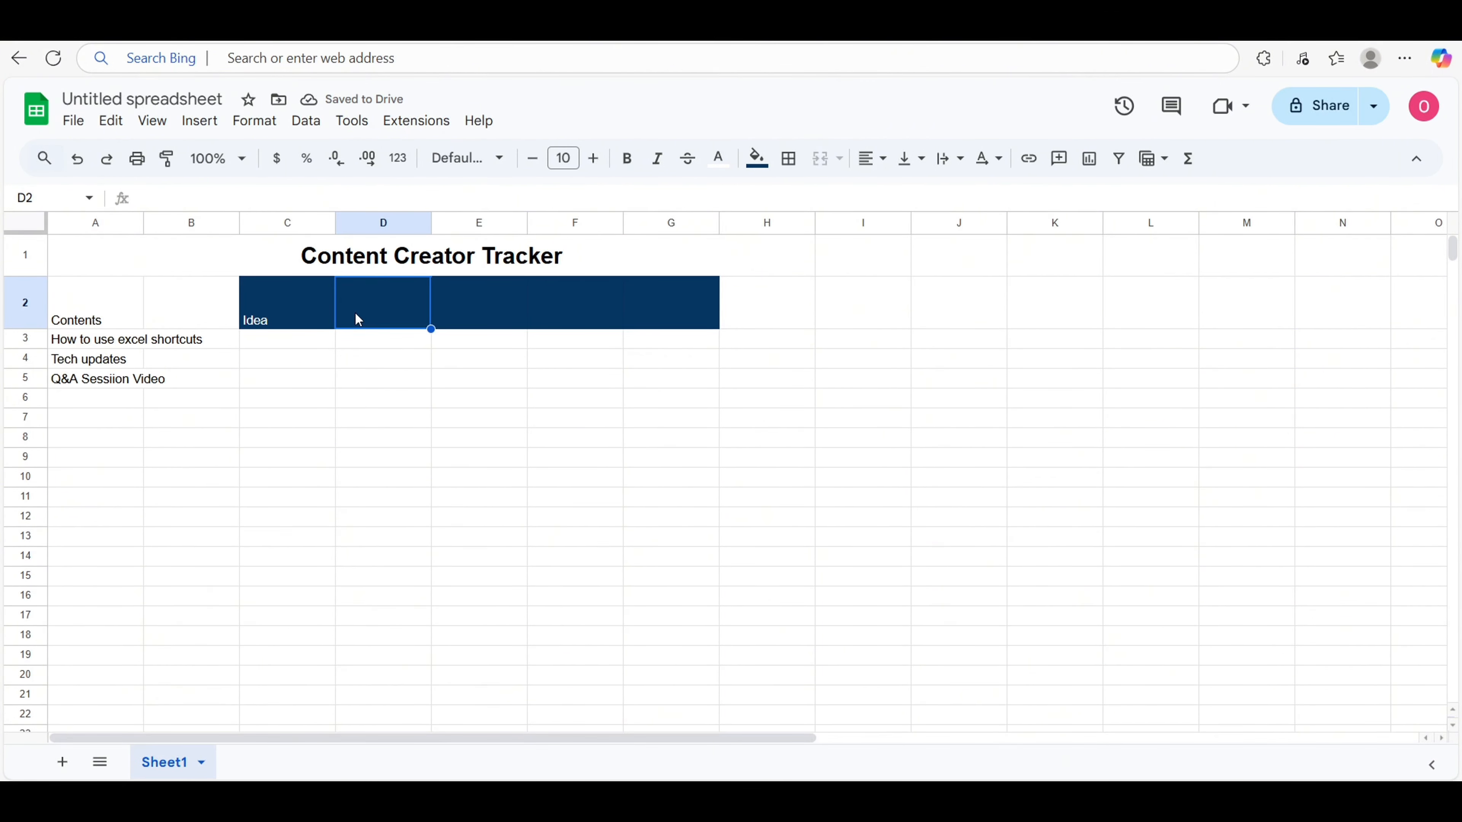
double_click(370, 311)
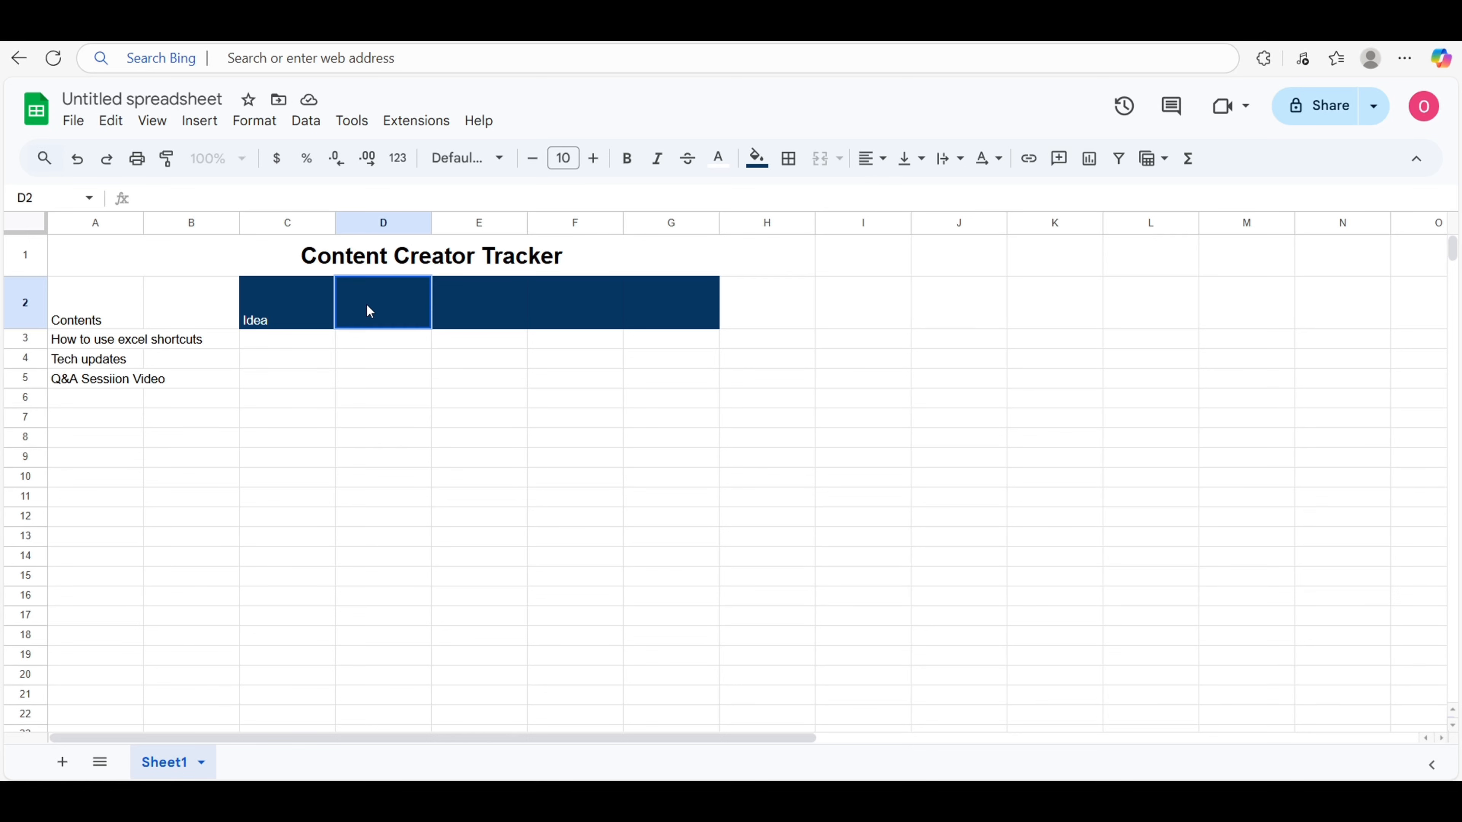
type("Draft")
left_click(496, 303)
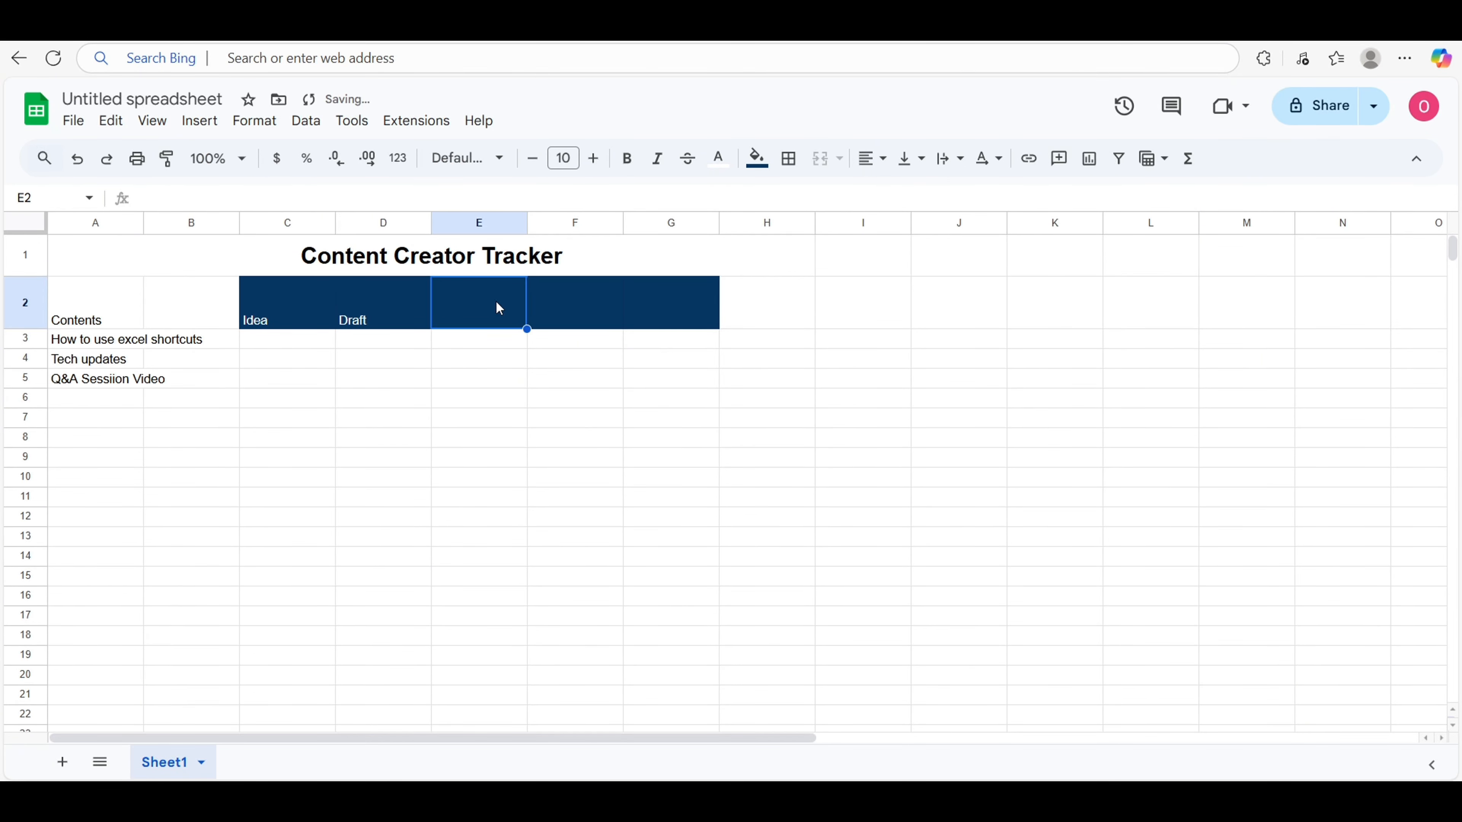
type("Ed")
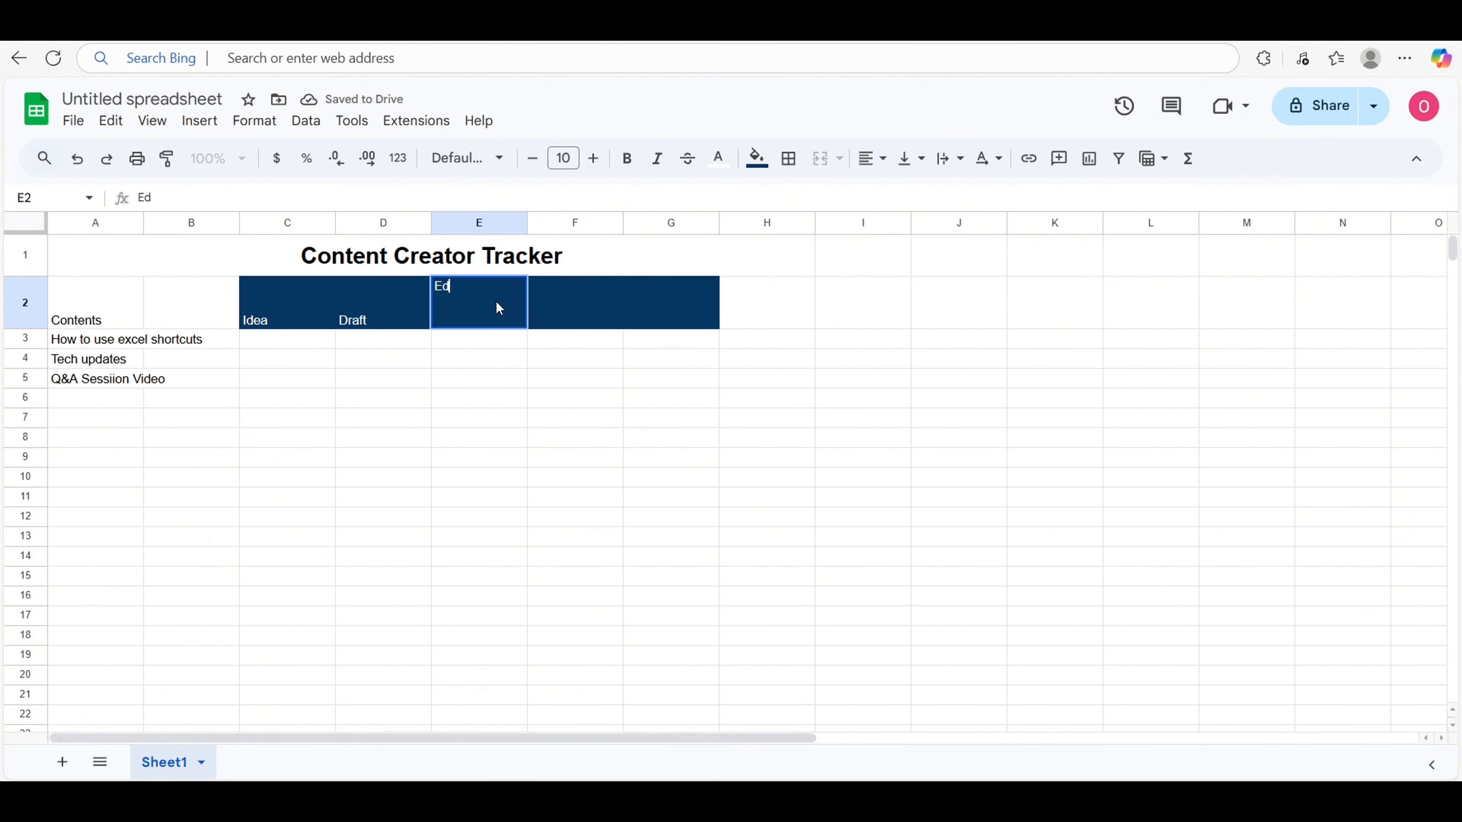
type("ited")
Step: Enter the stage headers Uploaded in F2 and Published in G2
left_click(561, 307)
double_click(558, 300)
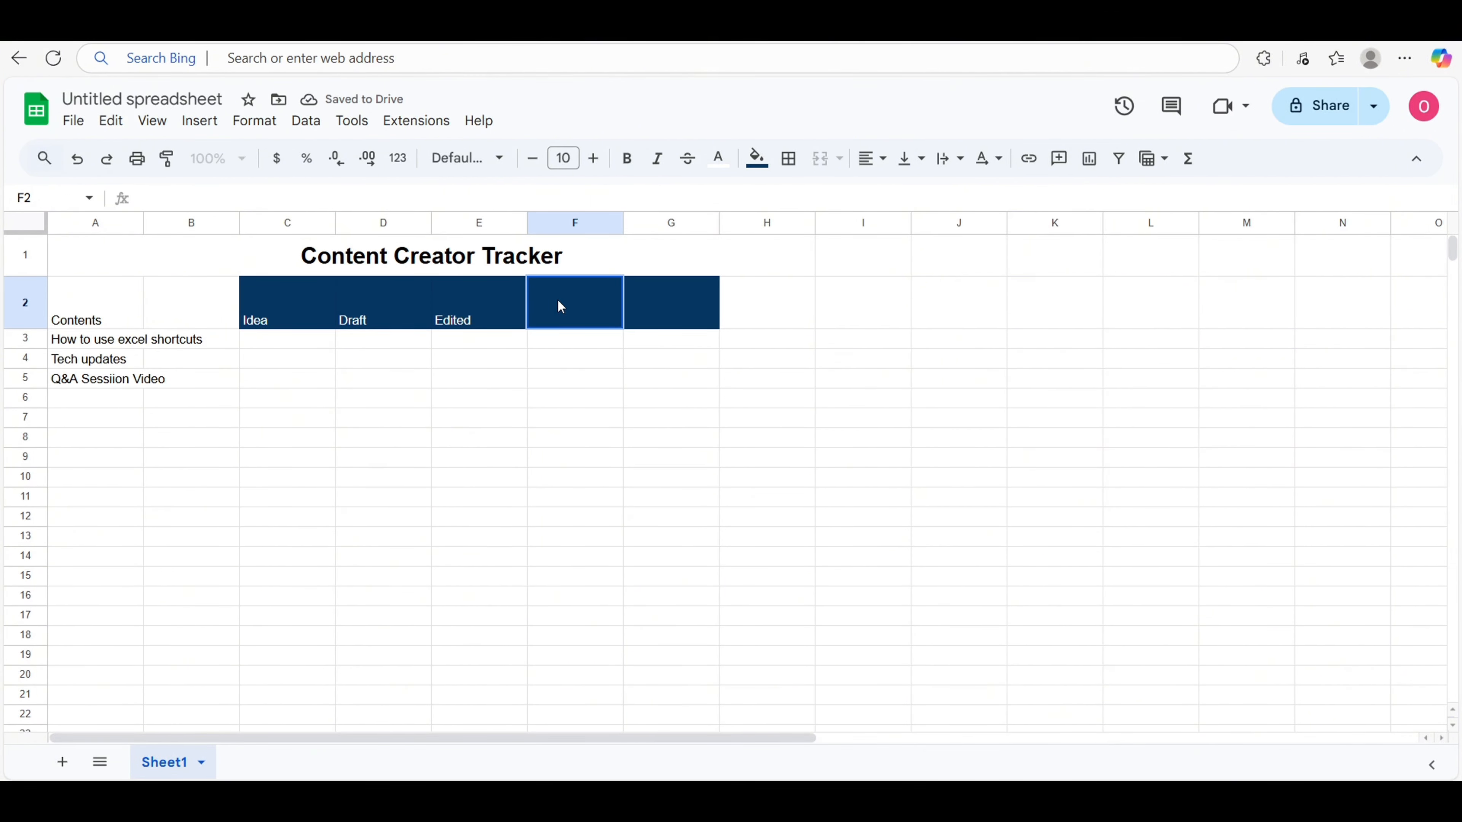
type("Uploaded")
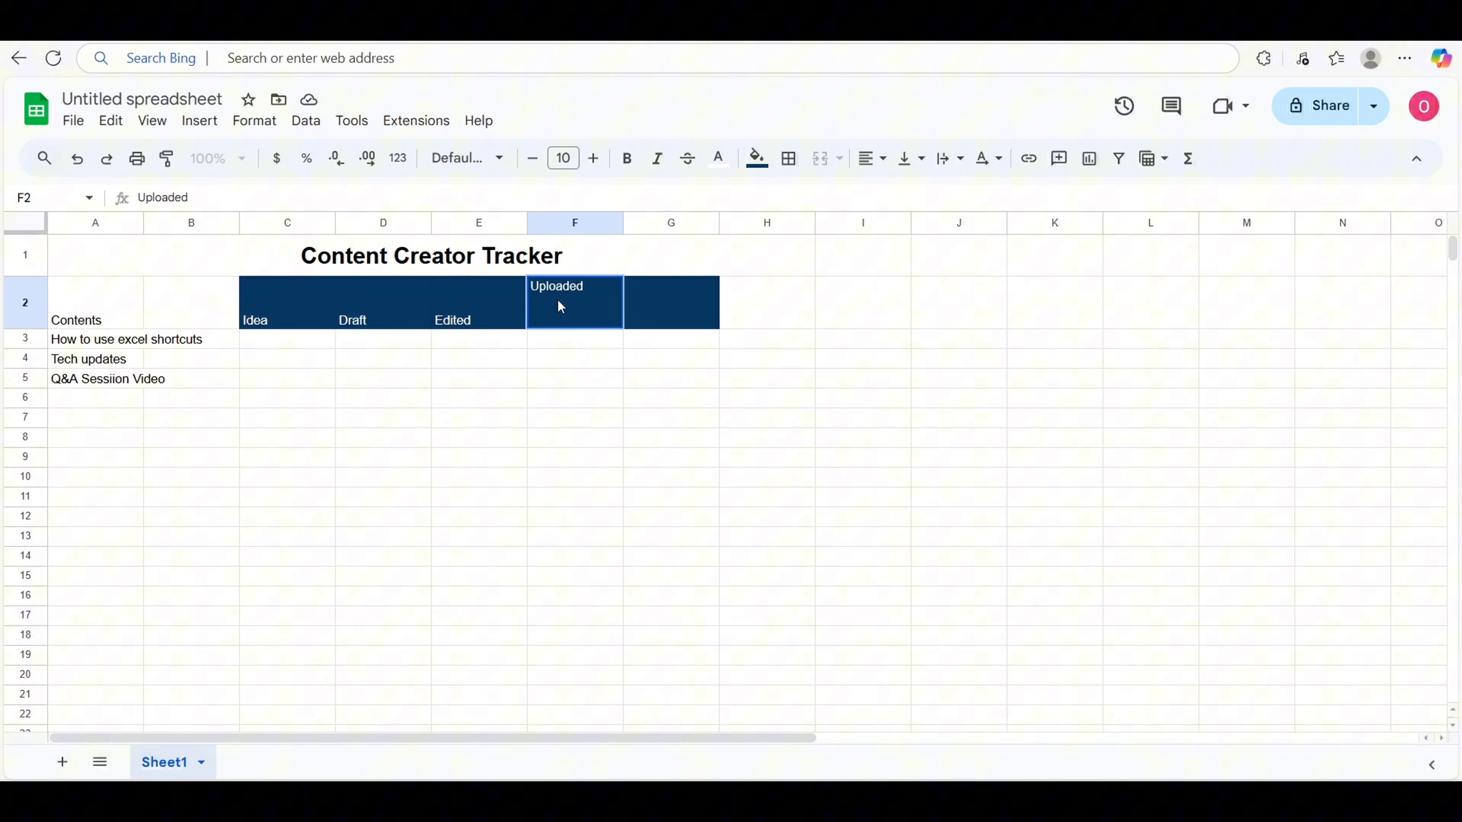
left_click(643, 302)
double_click(643, 303)
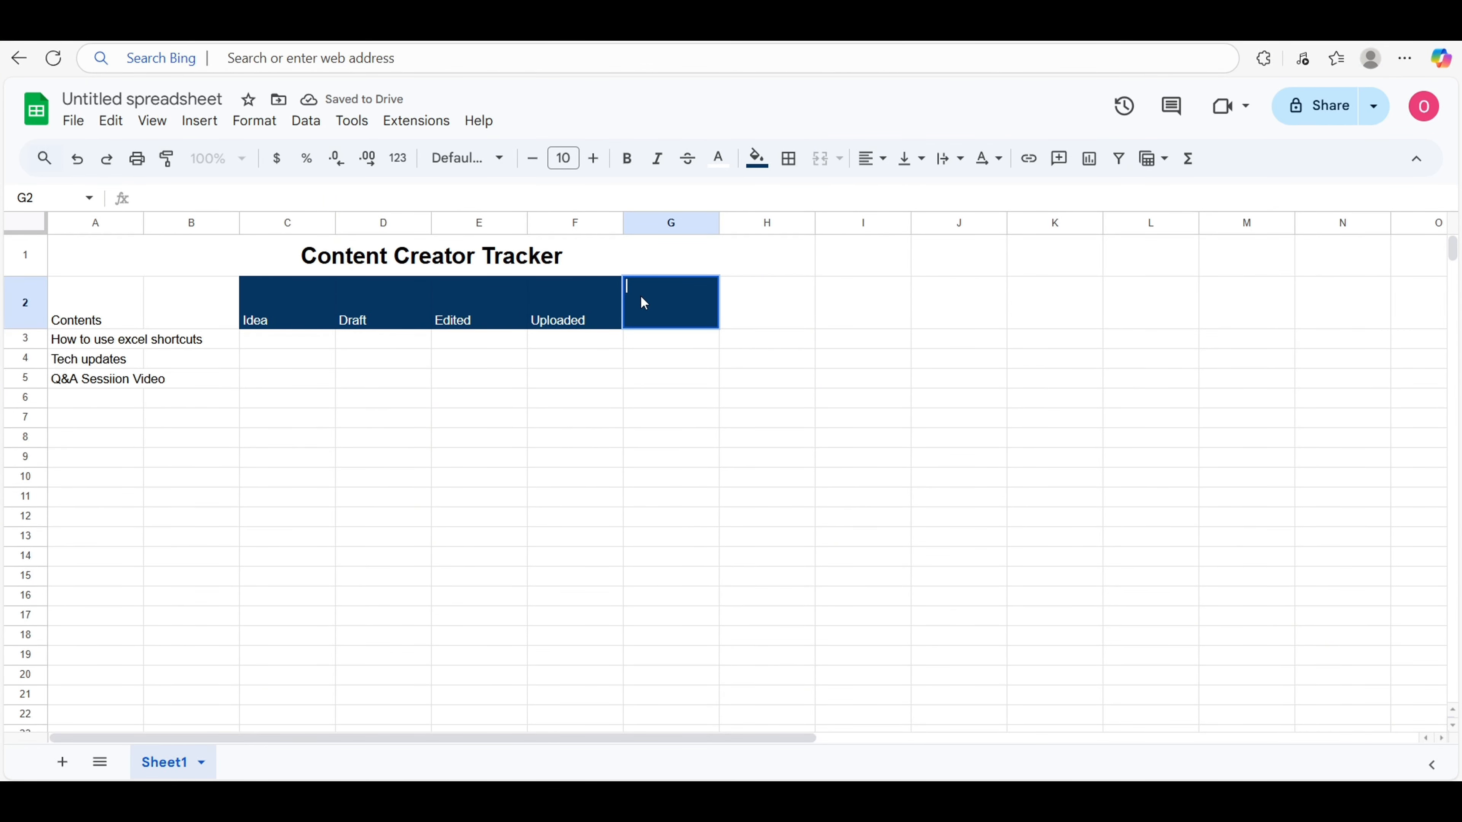
type("Published")
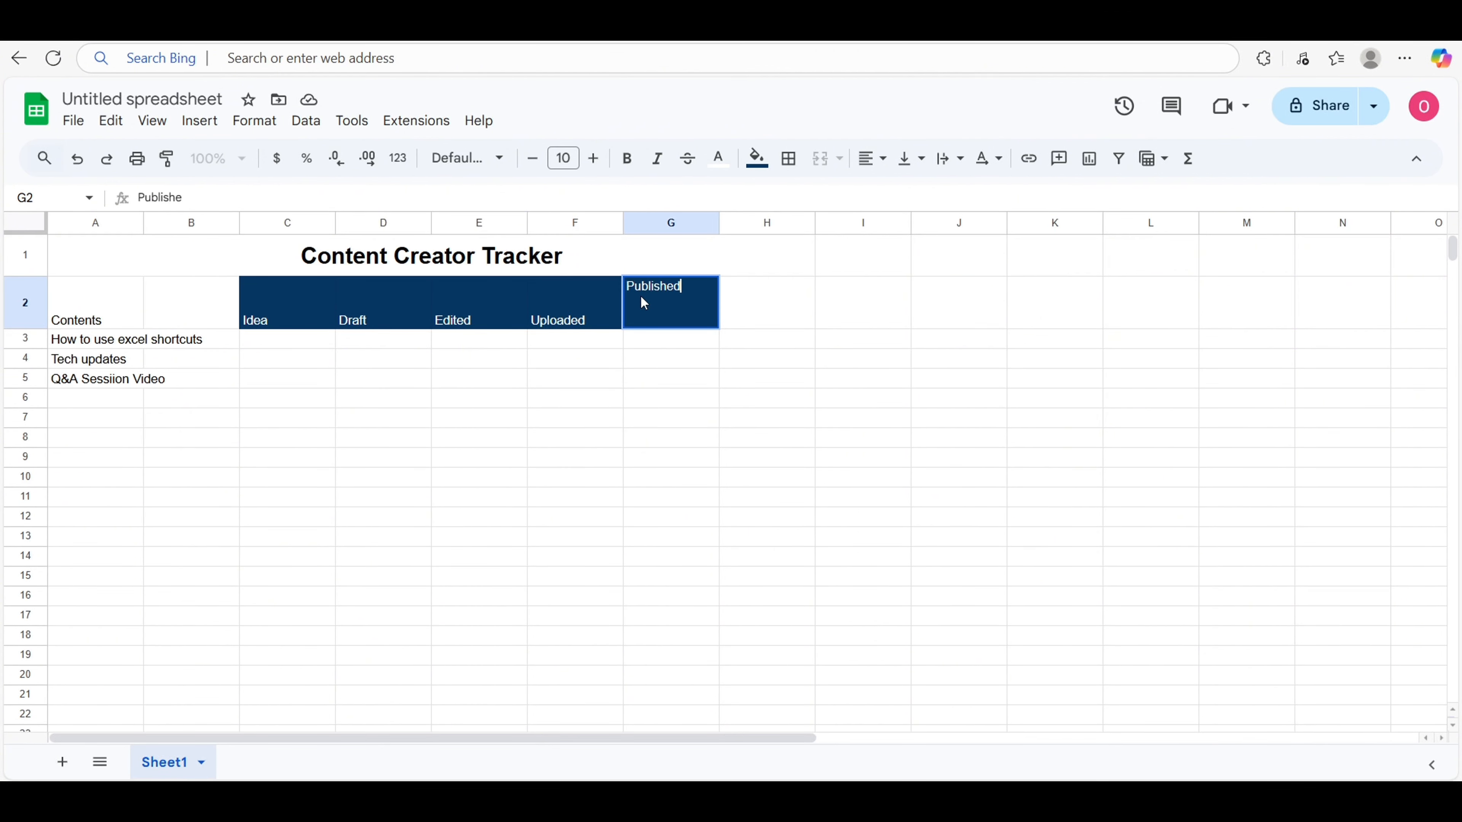
left_click(676, 392)
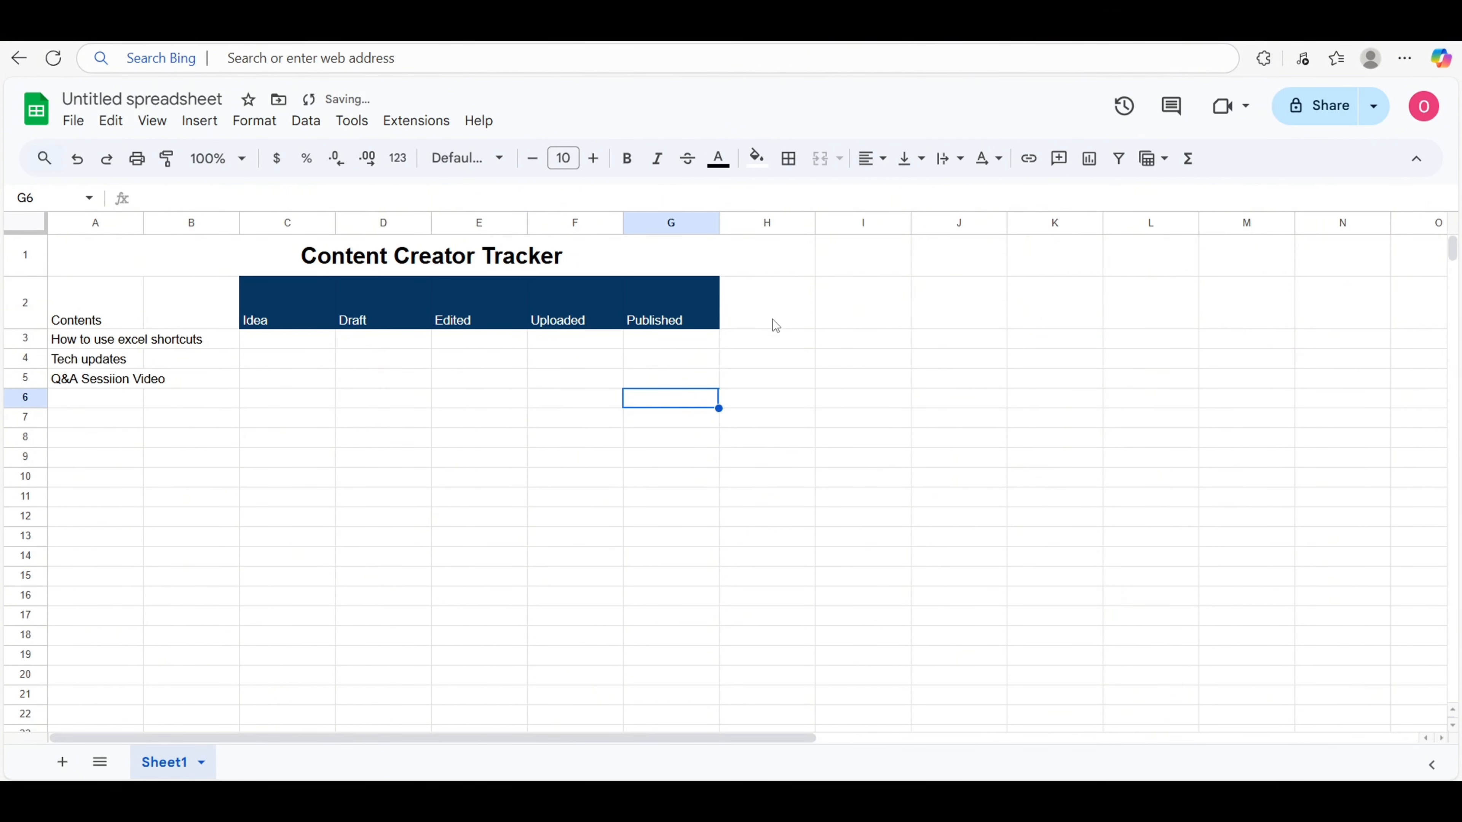
Step: Add the headers % in H2 and Progress in I2
left_click(757, 318)
type("%")
key("Tab")
type("Progress")
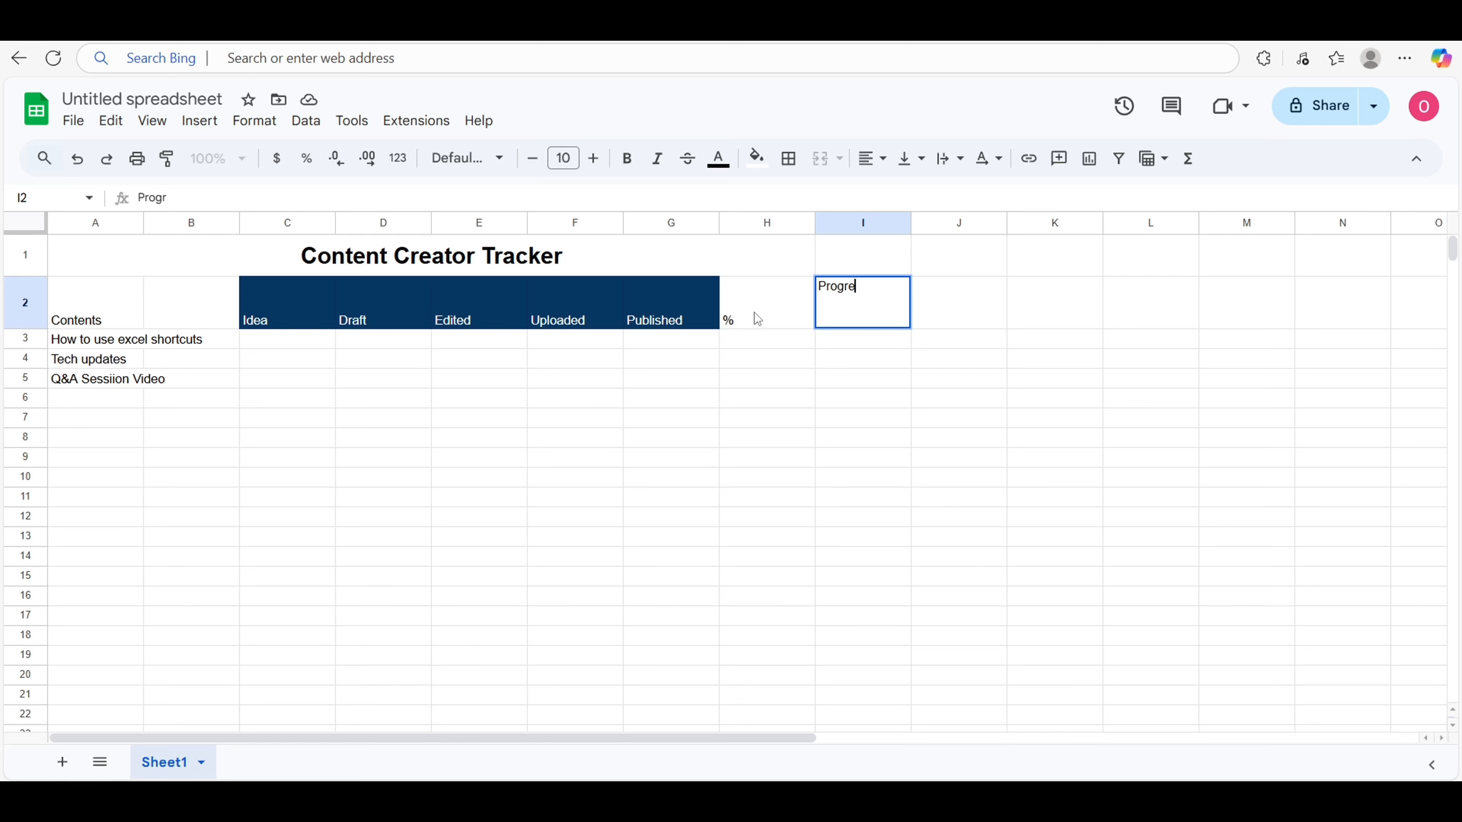
left_click(674, 410)
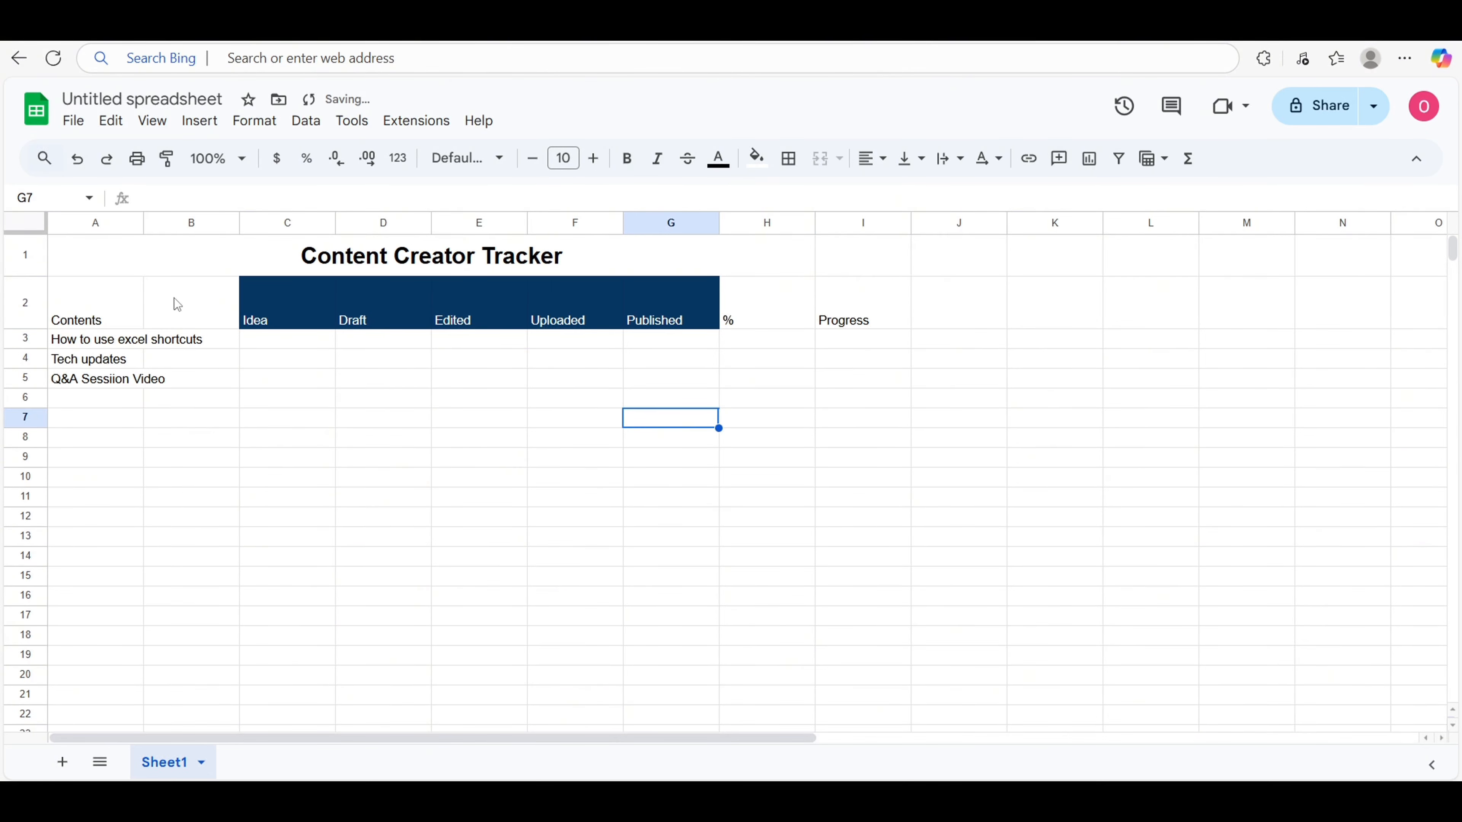
Step: Auto-fit all column widths to their contents and delete the empty column B
left_click(35, 224)
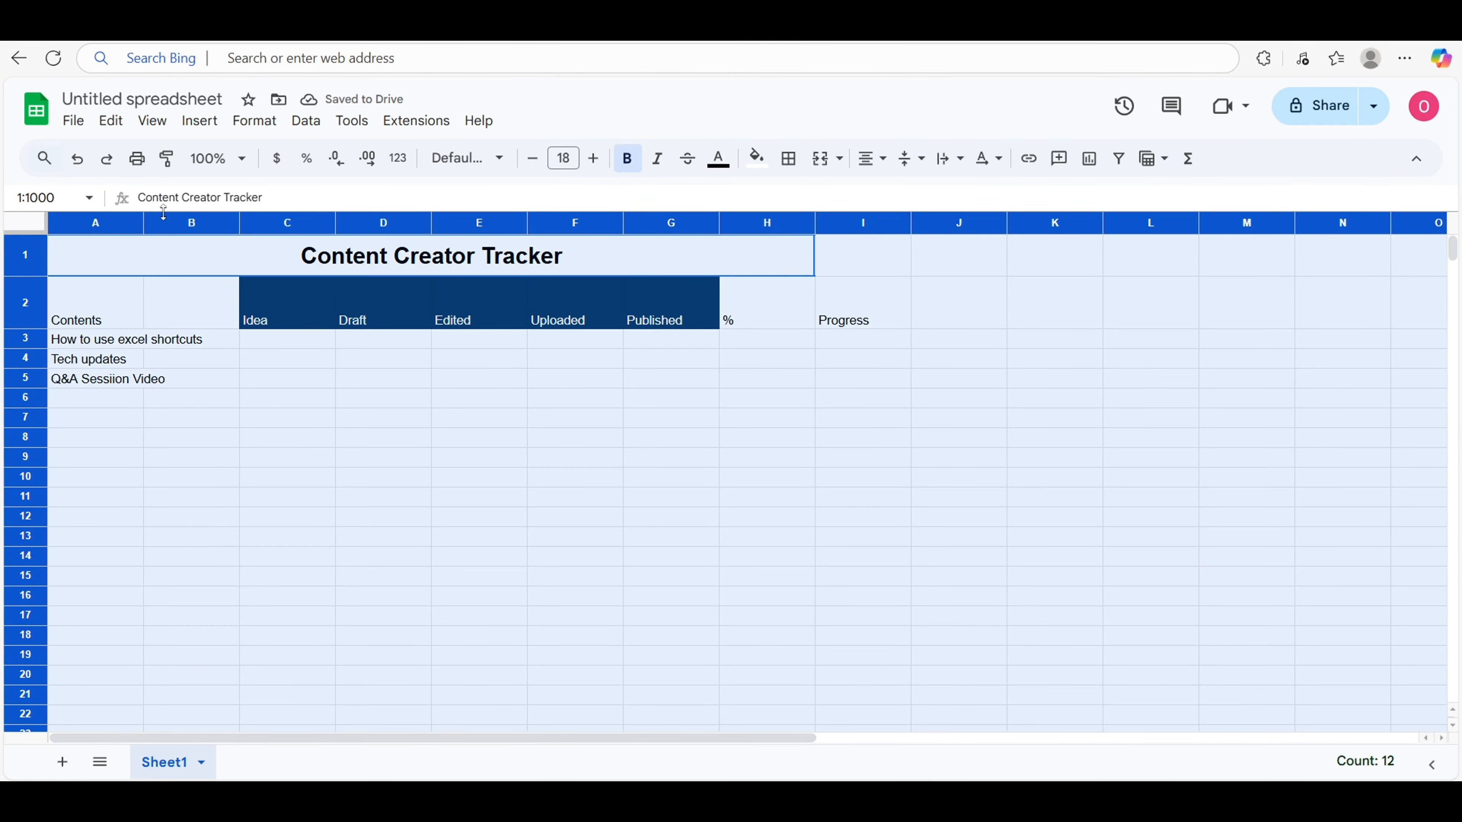
double_click(143, 222)
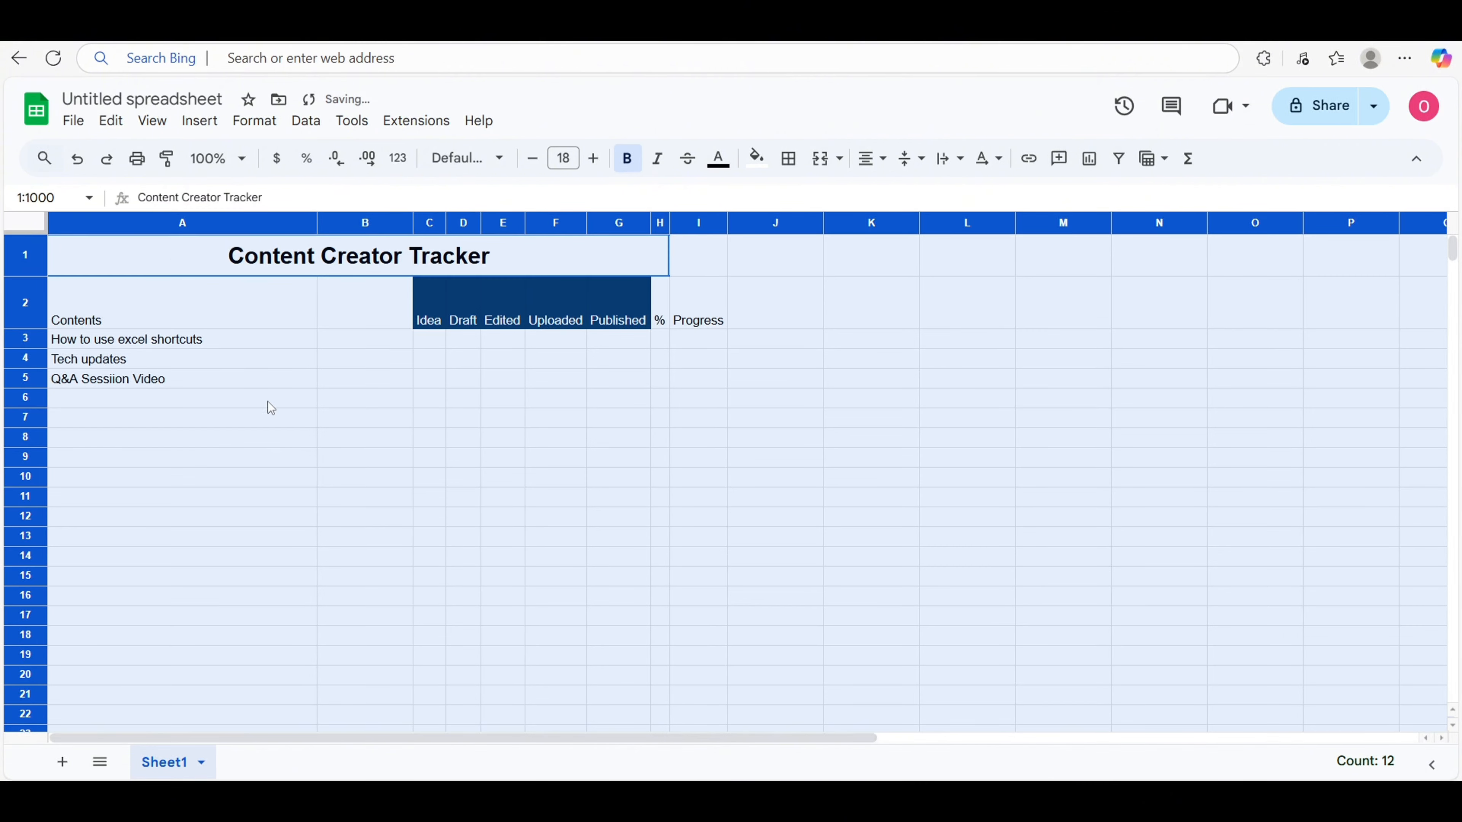
left_click(401, 399)
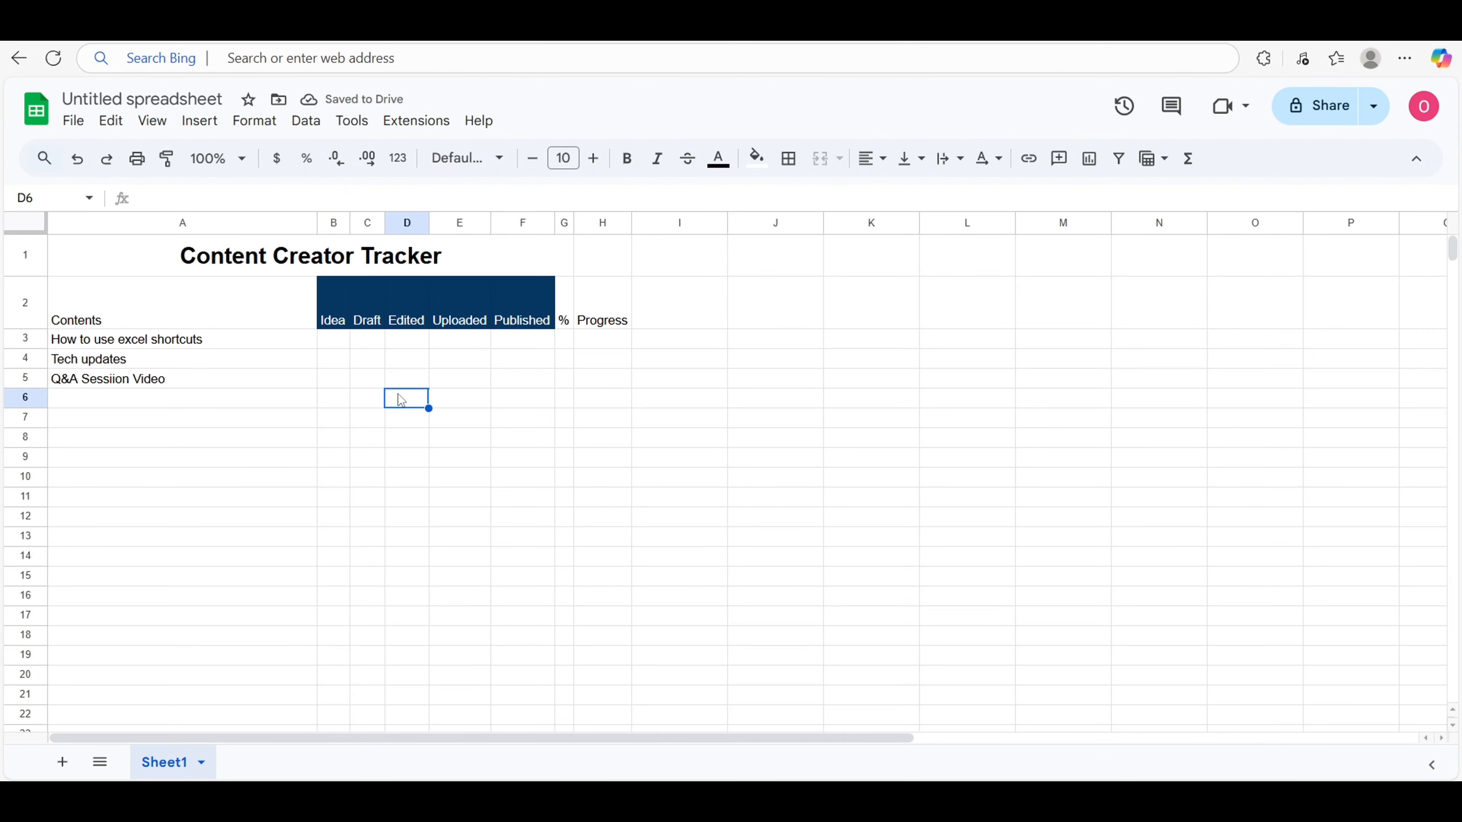
Step: Make the header cells A2:H2 bold at font size 12 and refit the column widths to them
left_click(250, 291)
left_click(610, 323, "shift")
left_click(631, 173)
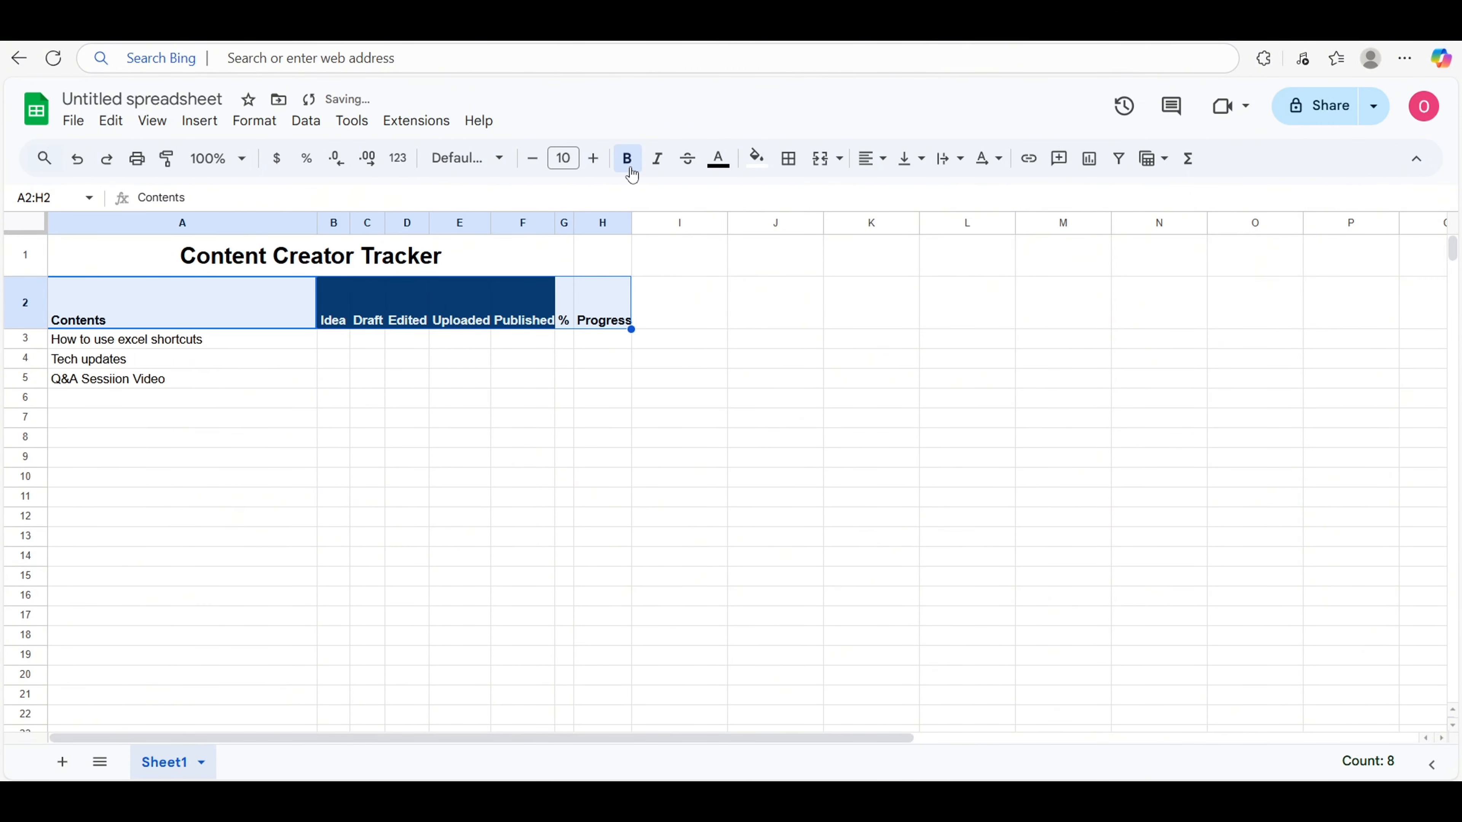
left_click(595, 159)
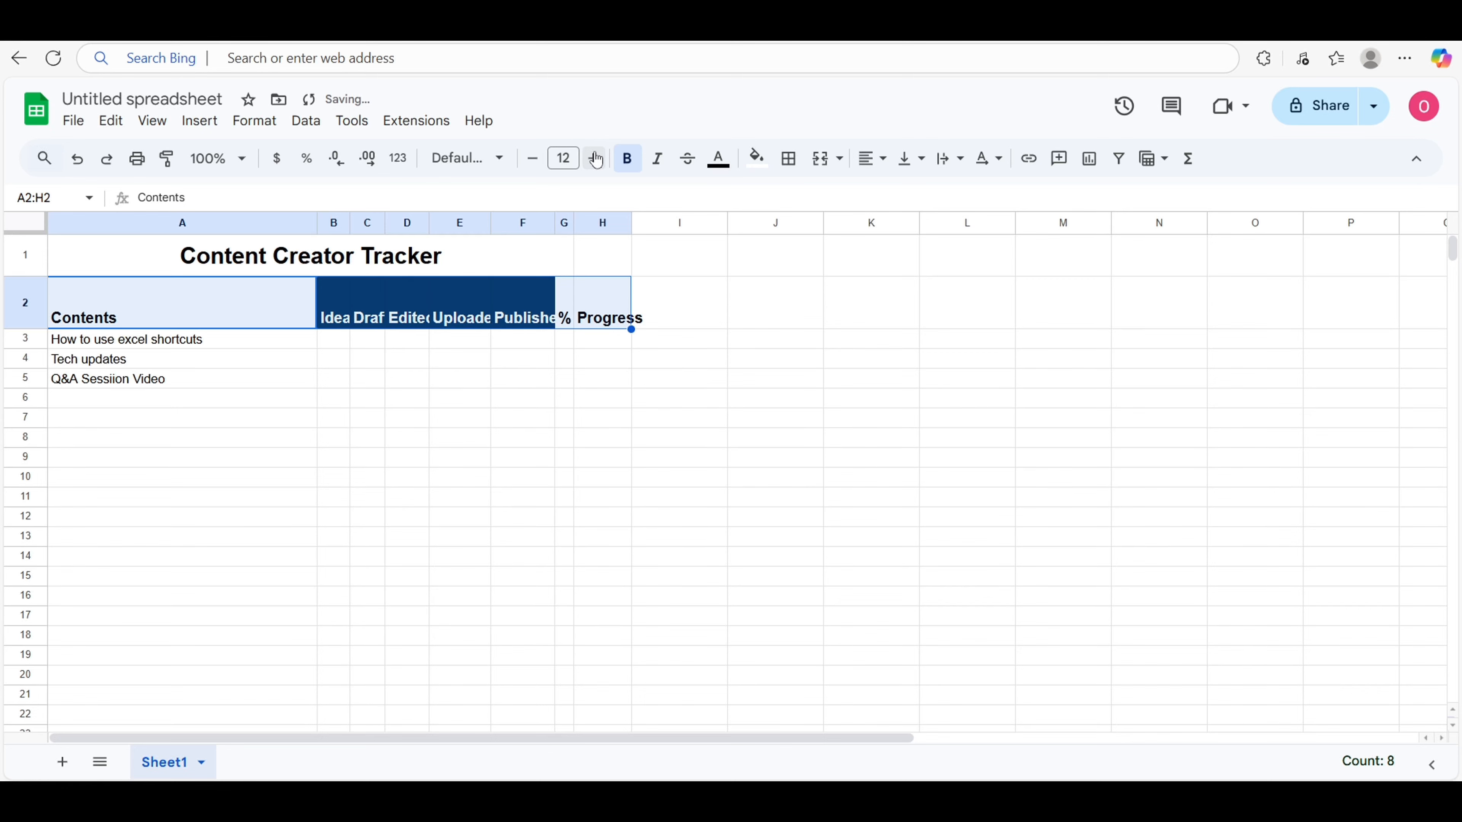
Step: Insert checkboxes in B3:F5, under the Idea to Published headers for all three content items
left_click(333, 340)
left_click(505, 402, "shift")
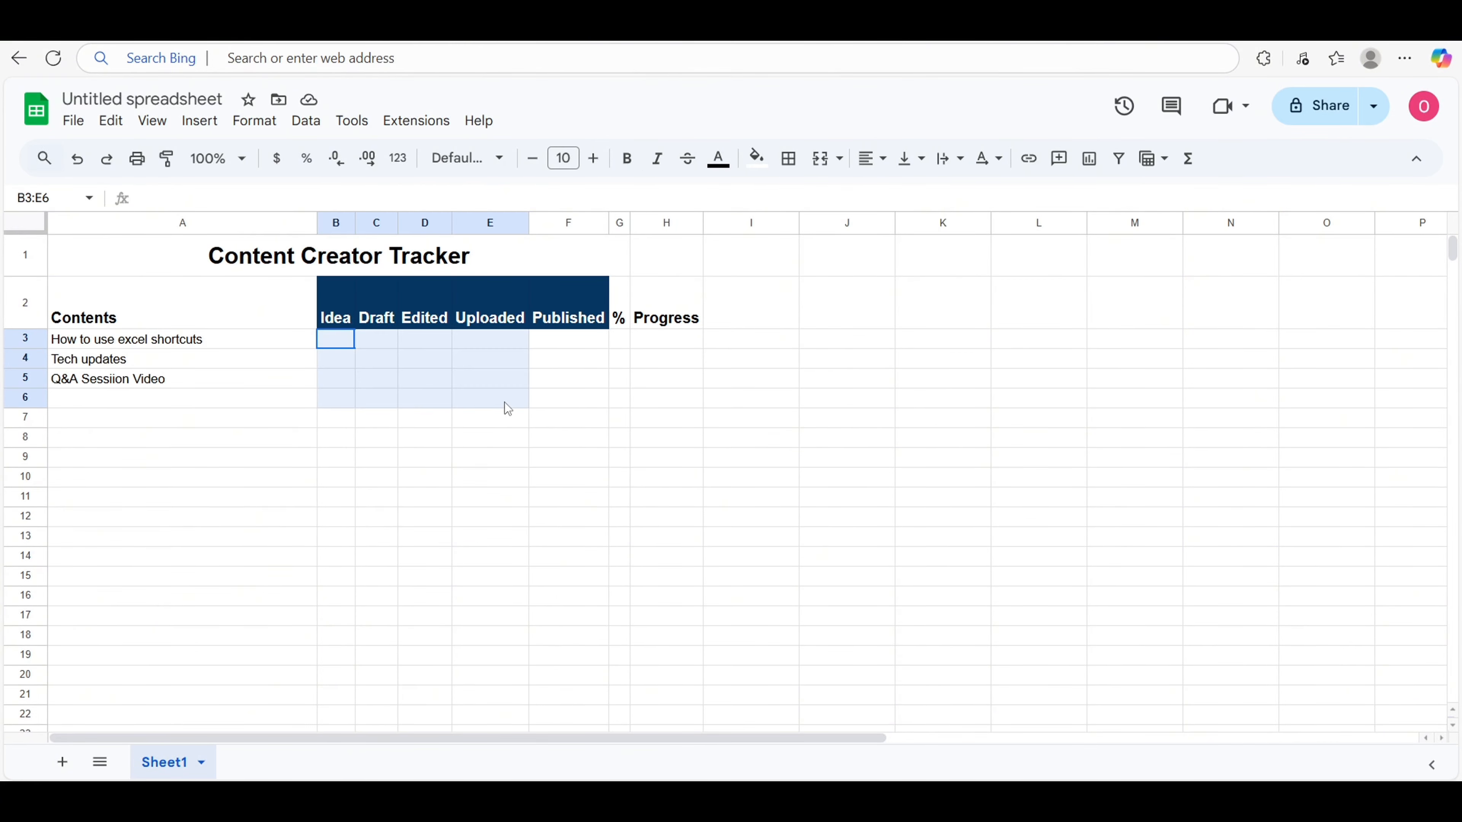
left_click_drag(526, 403, 546, 376)
left_click(199, 120)
left_click(254, 121)
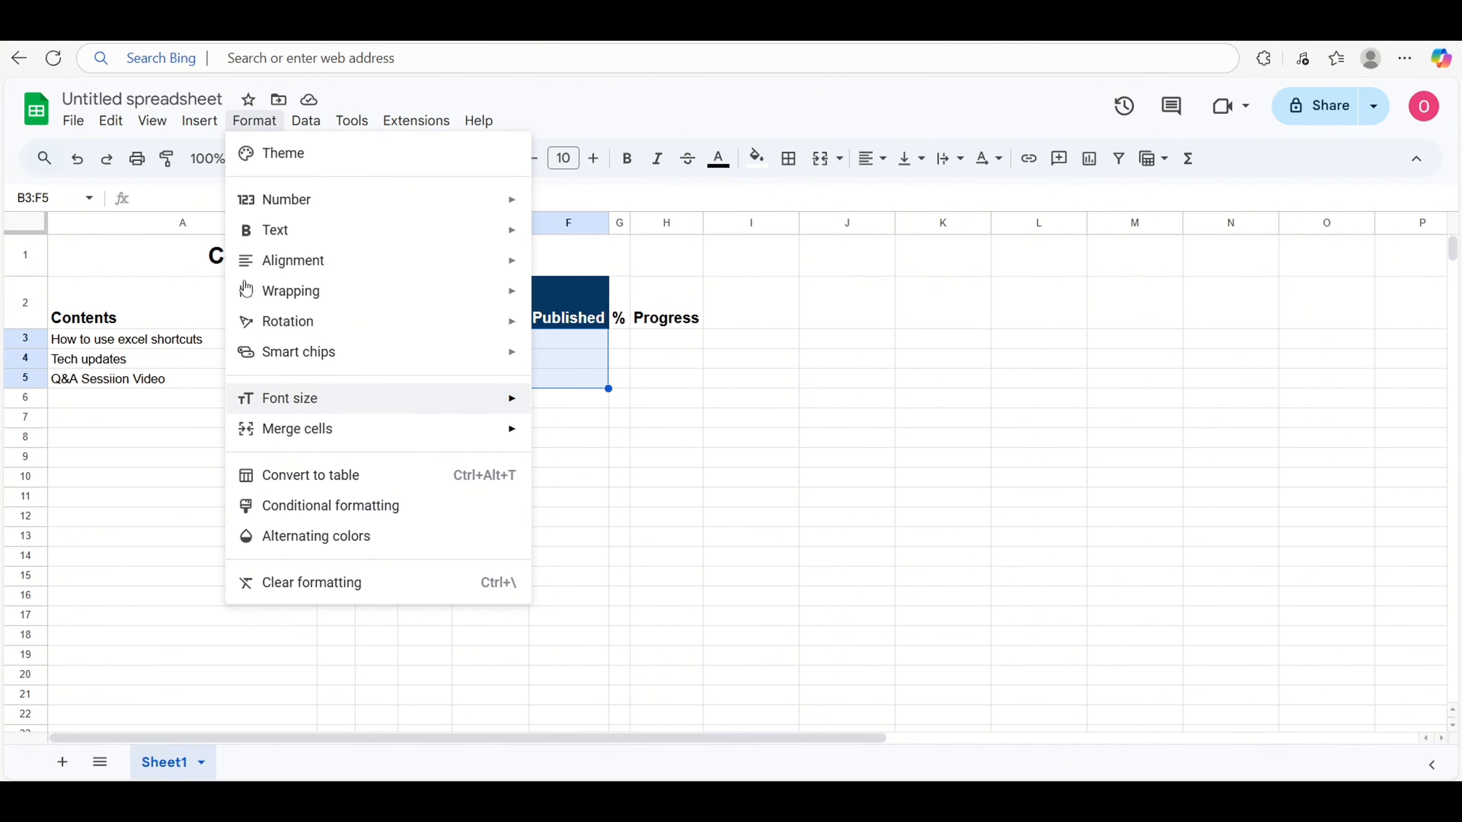
left_click(199, 120)
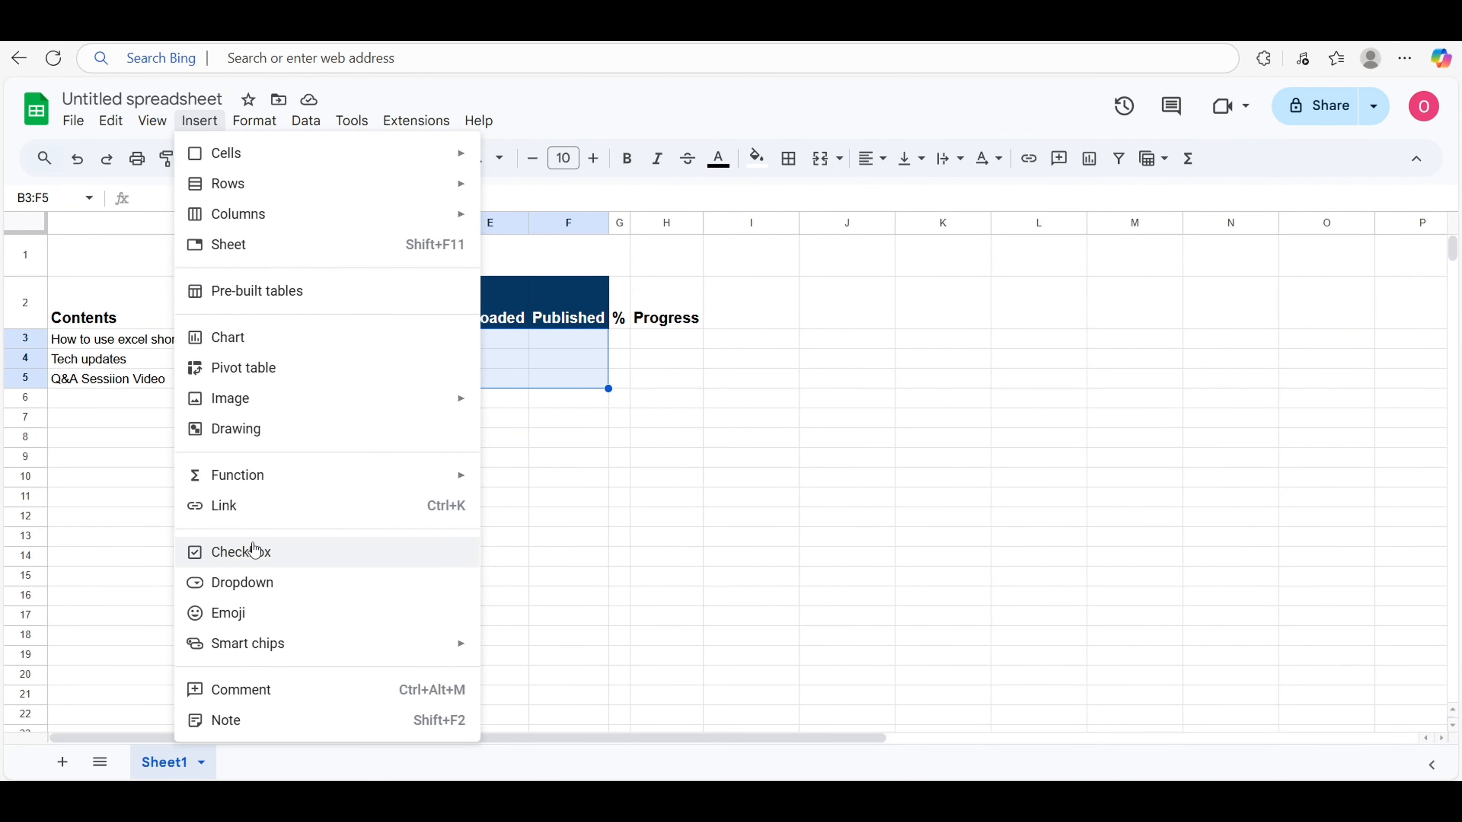
left_click(254, 550)
left_click(254, 542)
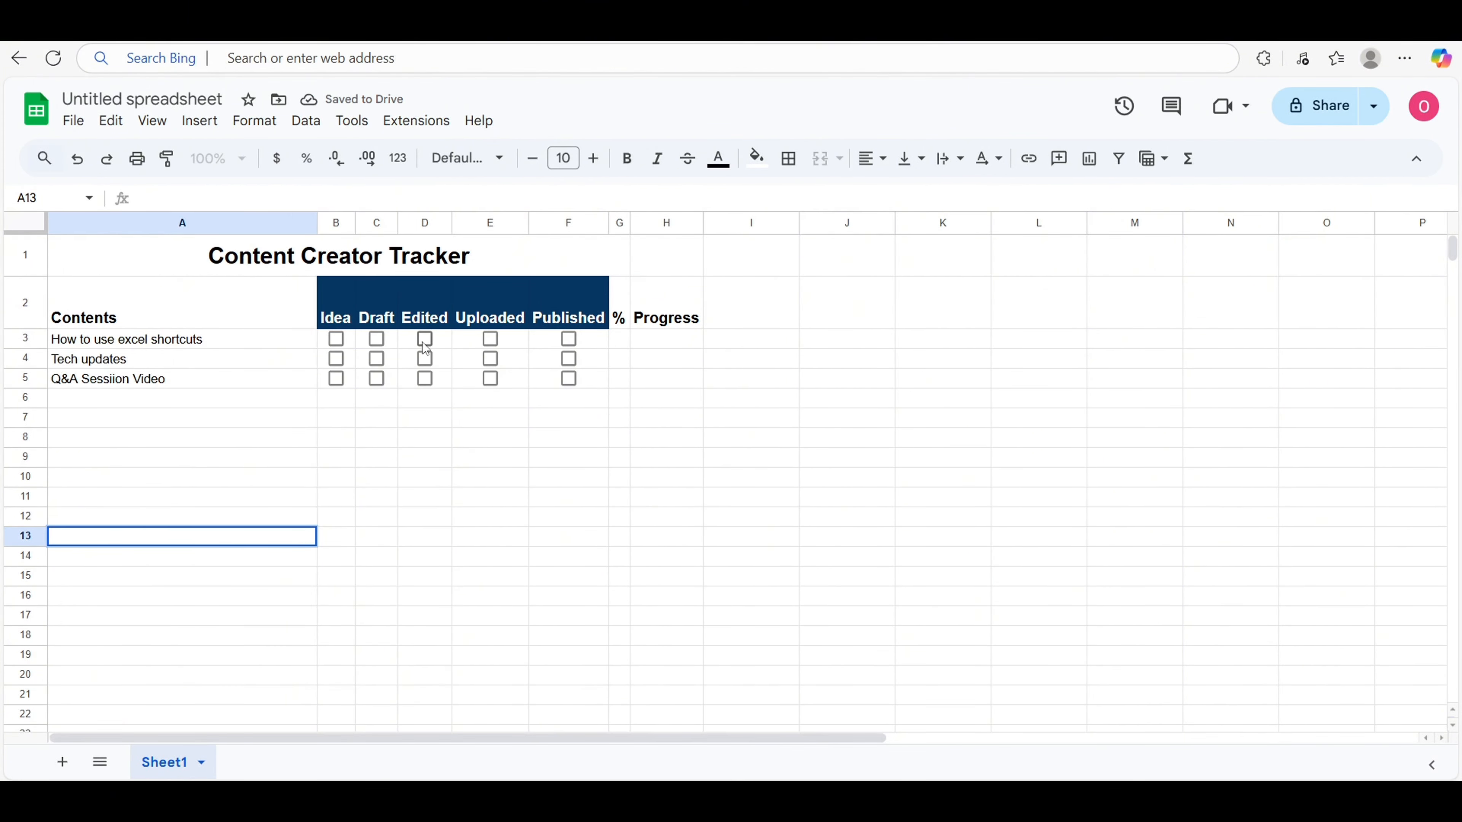
Step: Enter the formula =COUNTIF(B3:F3, true) / 5 in cell G3 under the % header
left_click(425, 343)
left_click(425, 345)
left_click(616, 346)
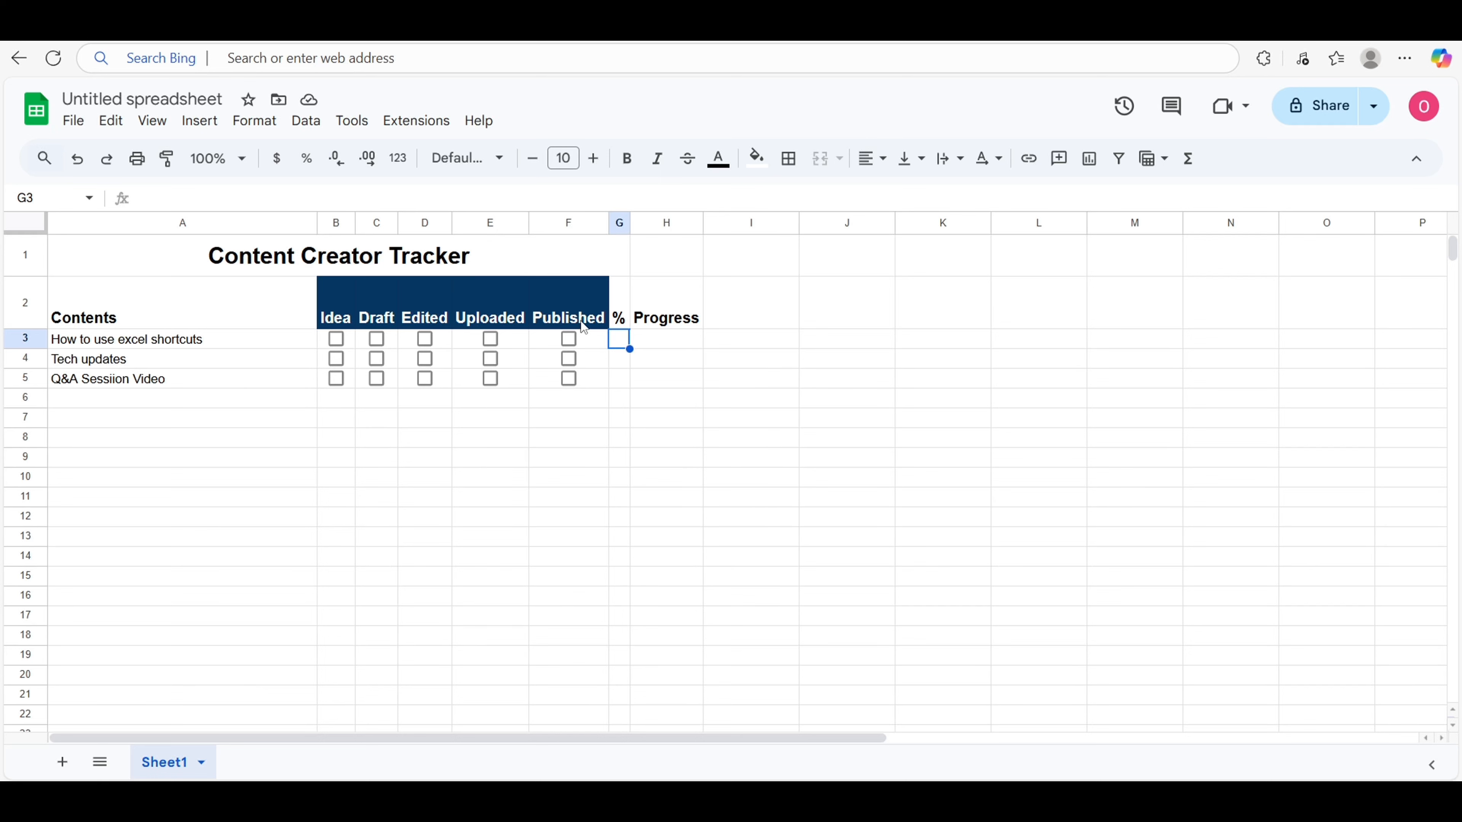
left_click(432, 193)
type("=")
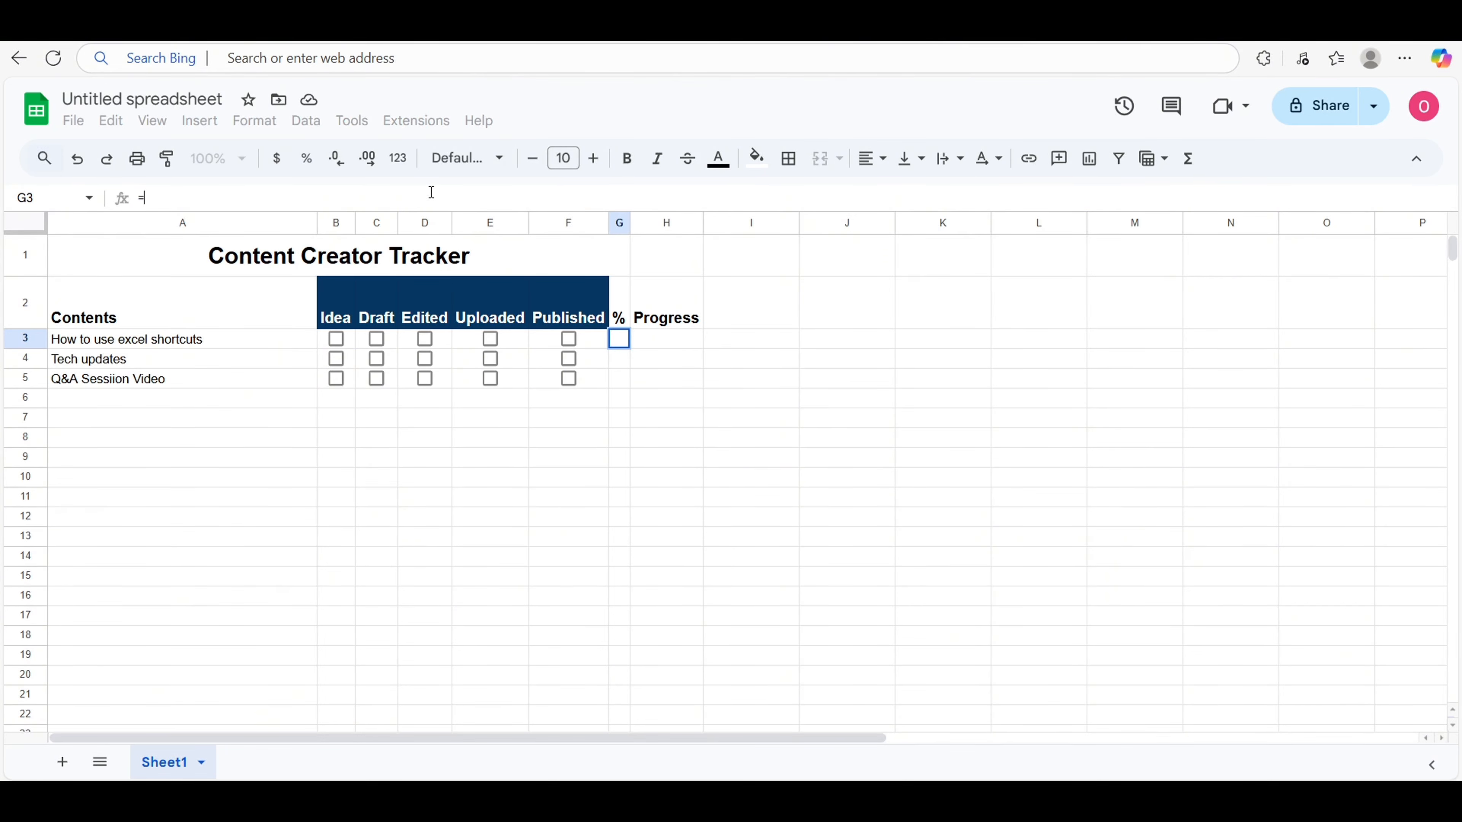
type("COUNTIF")
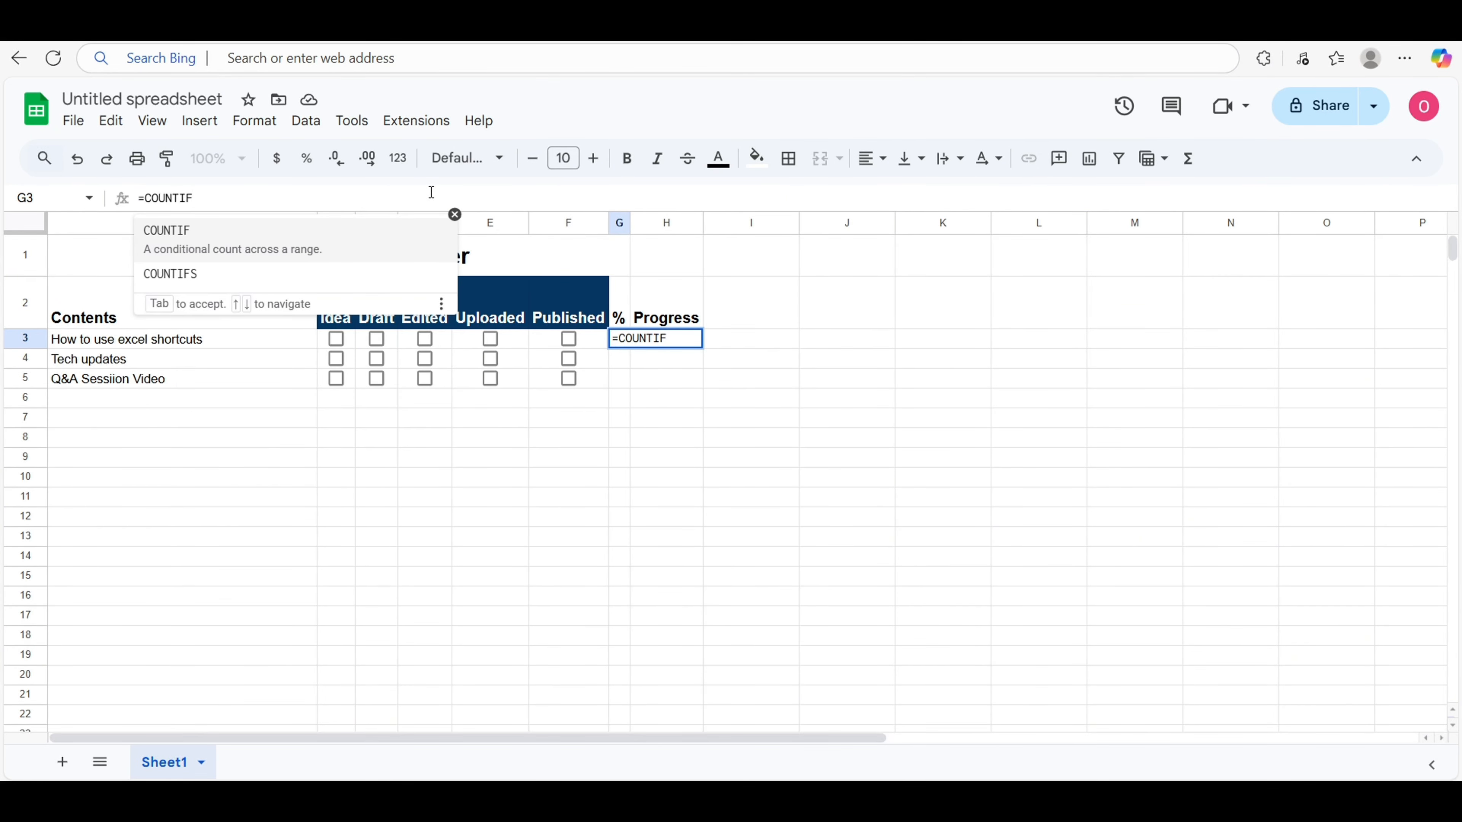
left_click(358, 245)
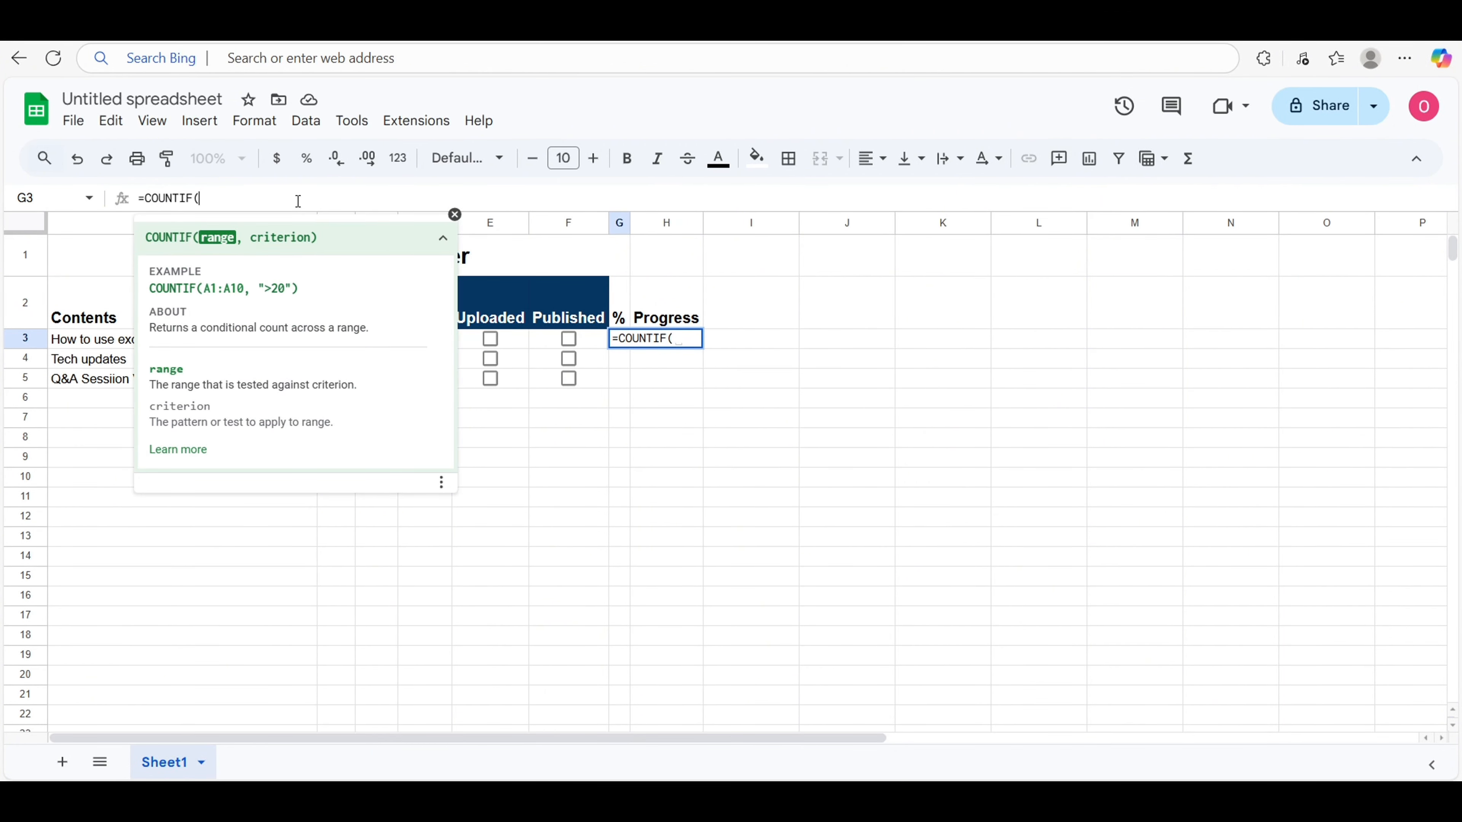
left_click(443, 238)
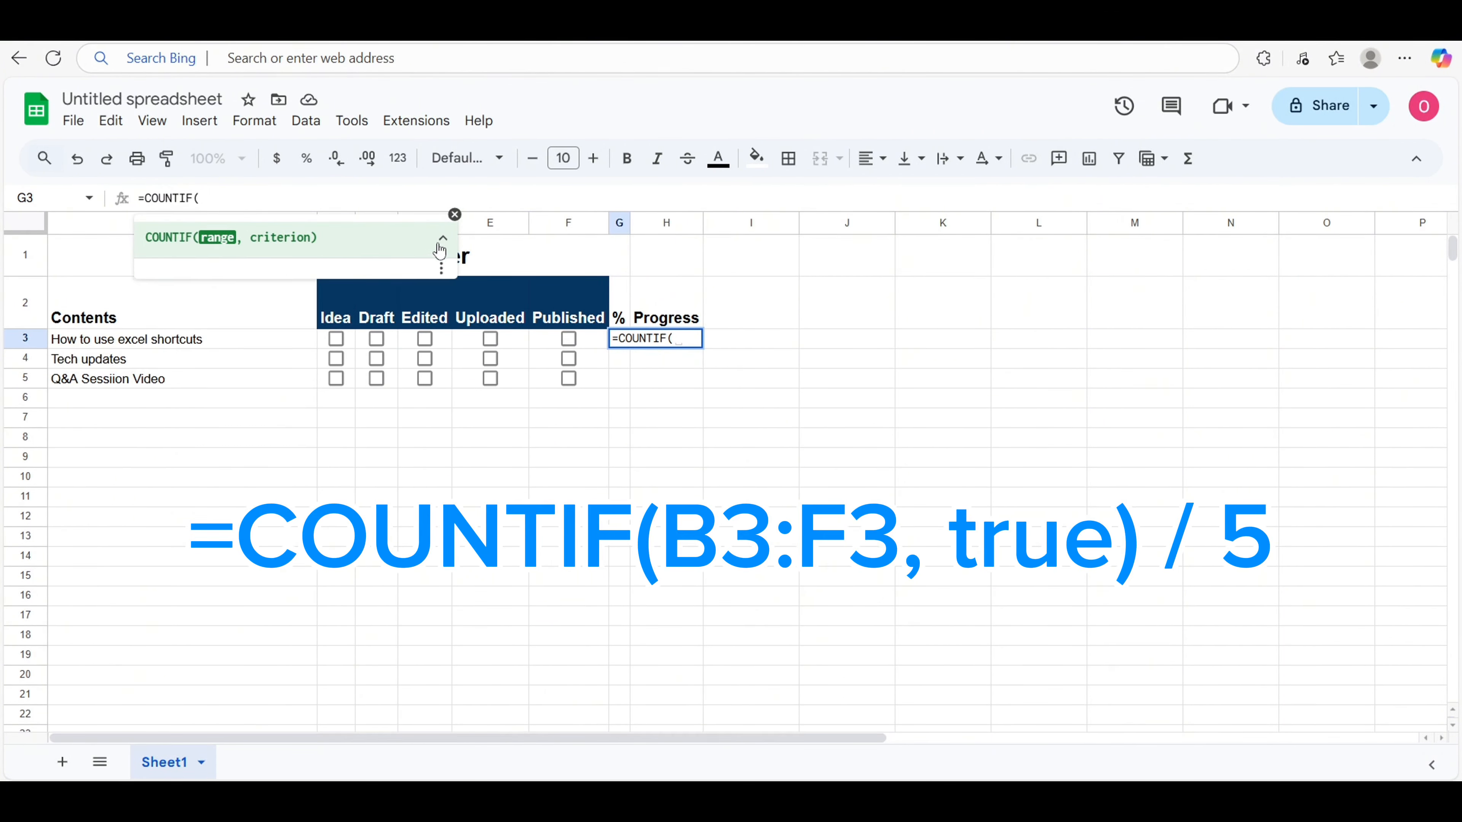
left_click_drag(336, 340, 565, 339)
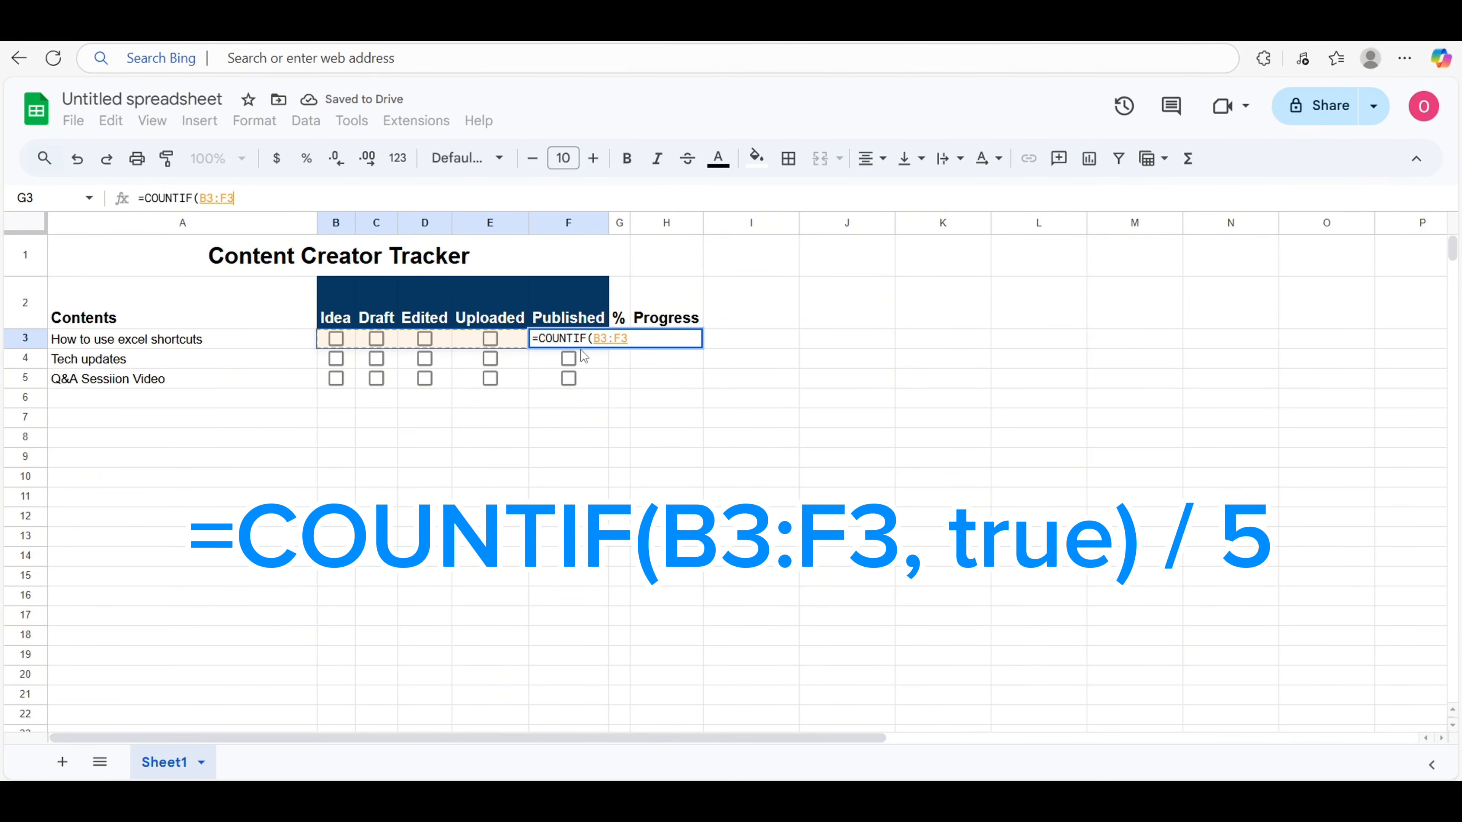
type(", ")
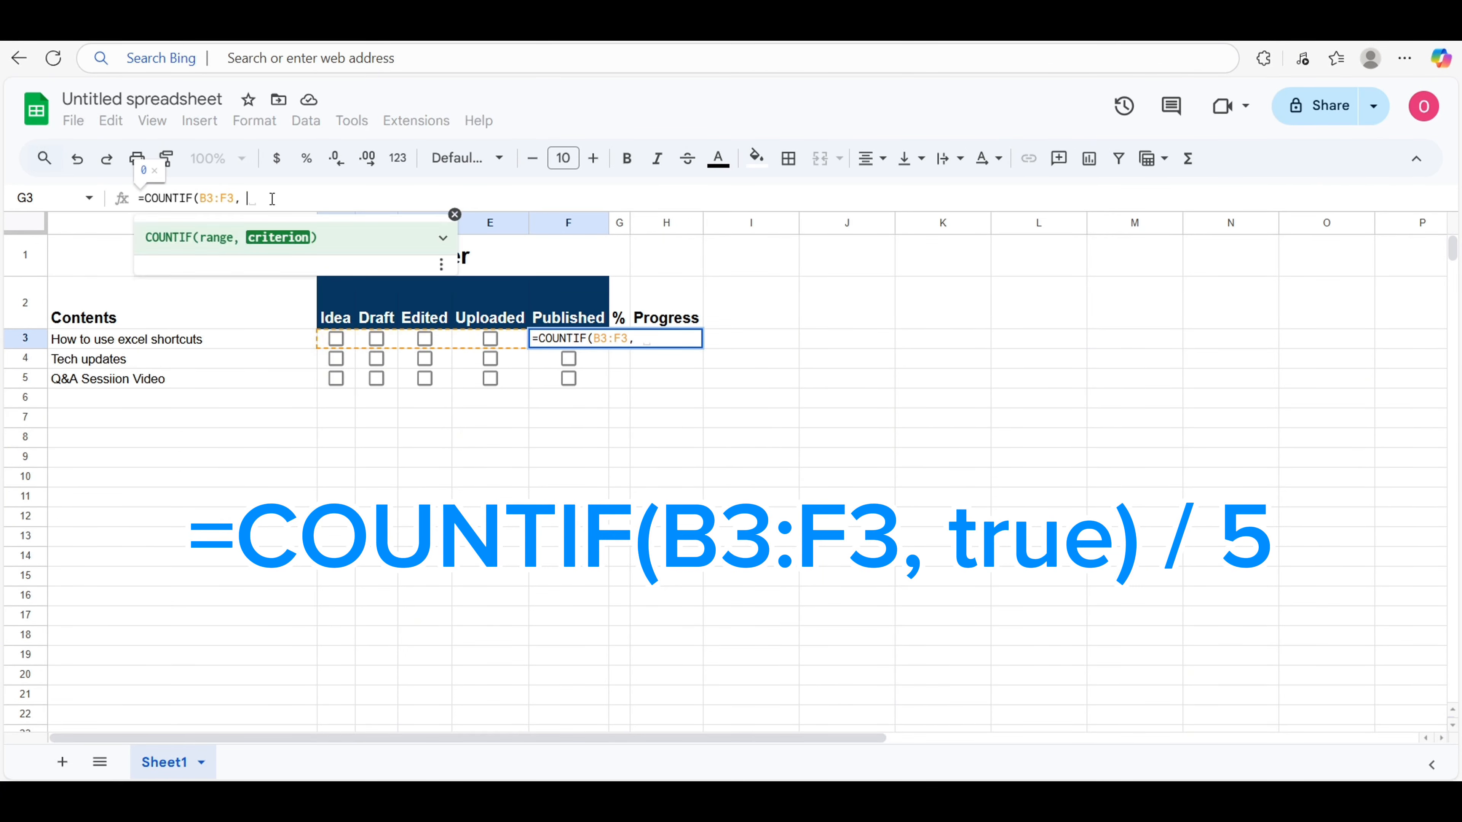
type("true) / 5")
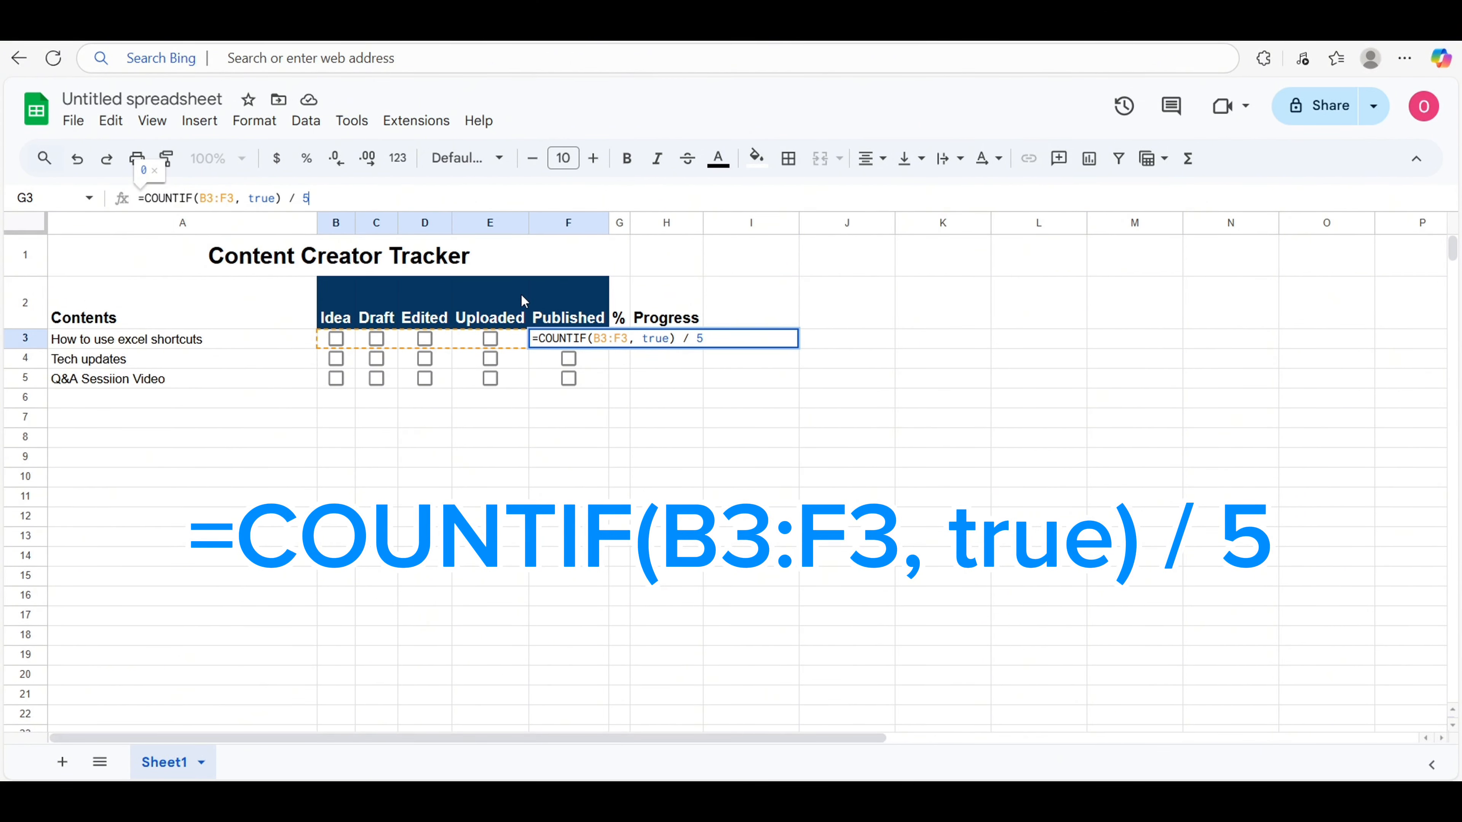
key("Return")
Step: Test the percentage formula by ticking the Idea, Draft, Edited and Uploaded checkboxes in row 3, and undo those ticks
left_click(337, 339)
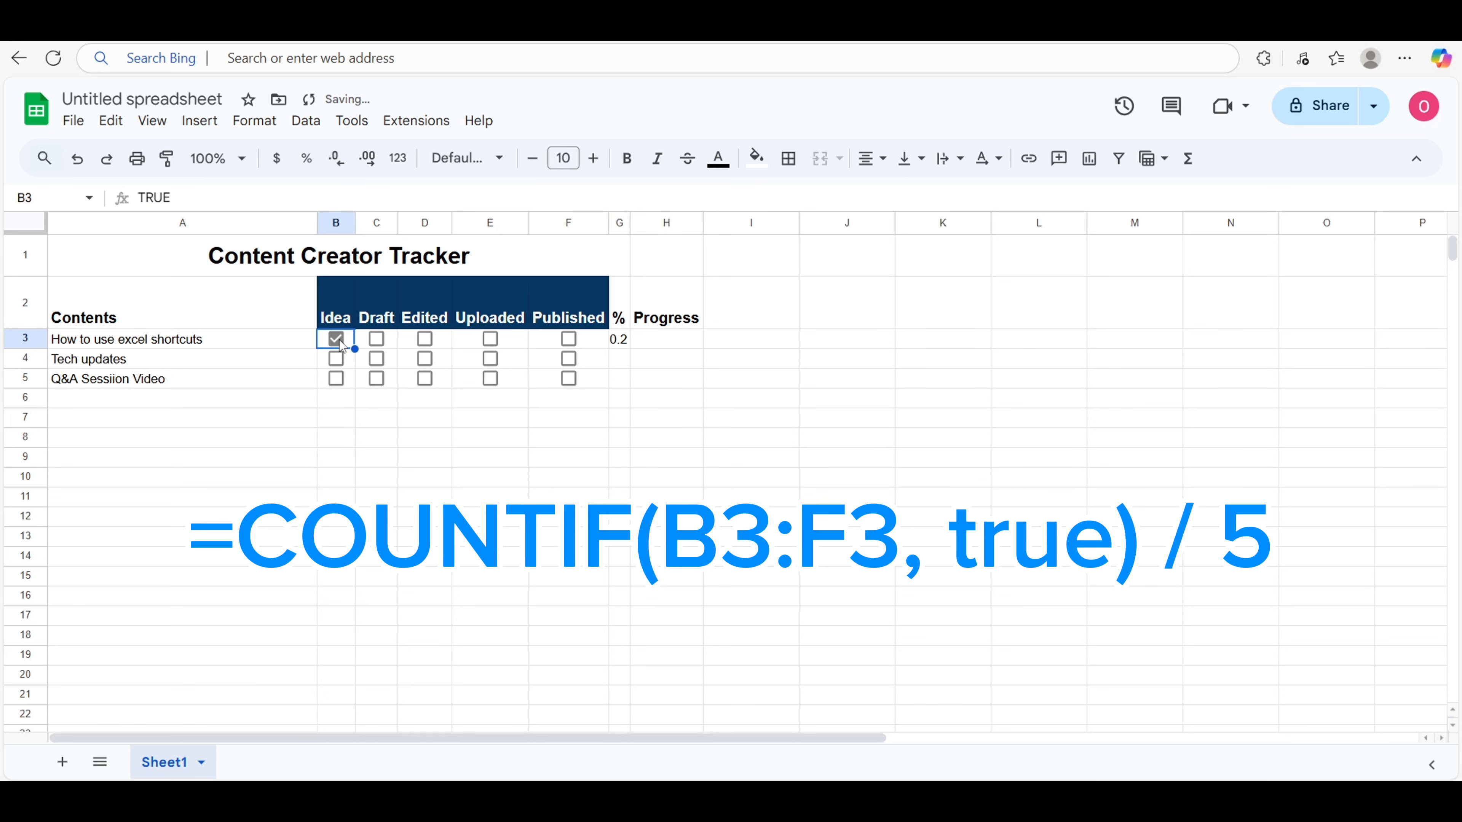
left_click(376, 340)
left_click(425, 339)
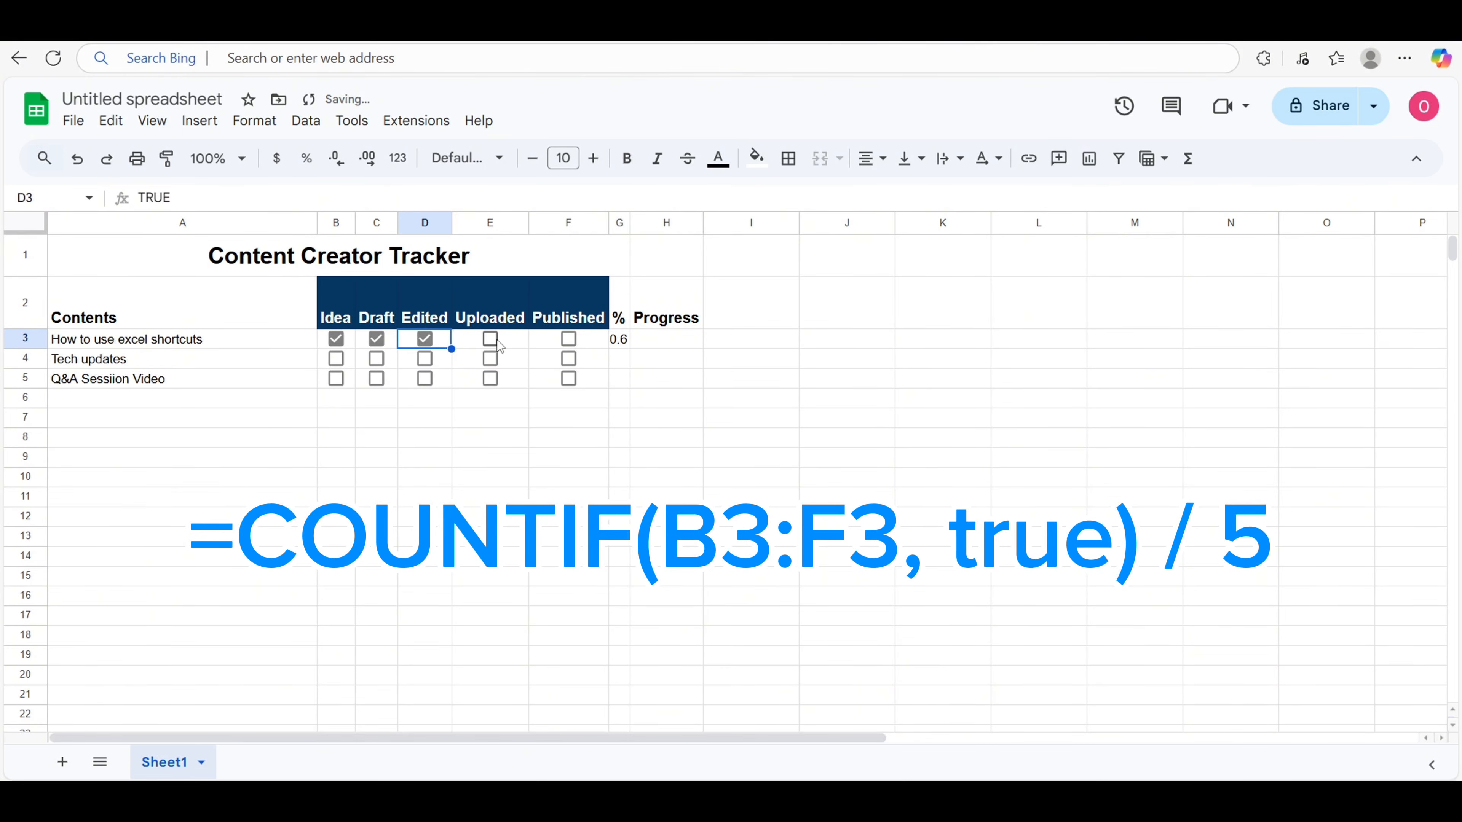
left_click(490, 339)
key("ctrl+z")
key("ctrl+z")
key("ctrl+z")
key("ctrl+z")
Step: Fill the percentage formula from G3 down to G5 for the other content items
left_click(619, 341)
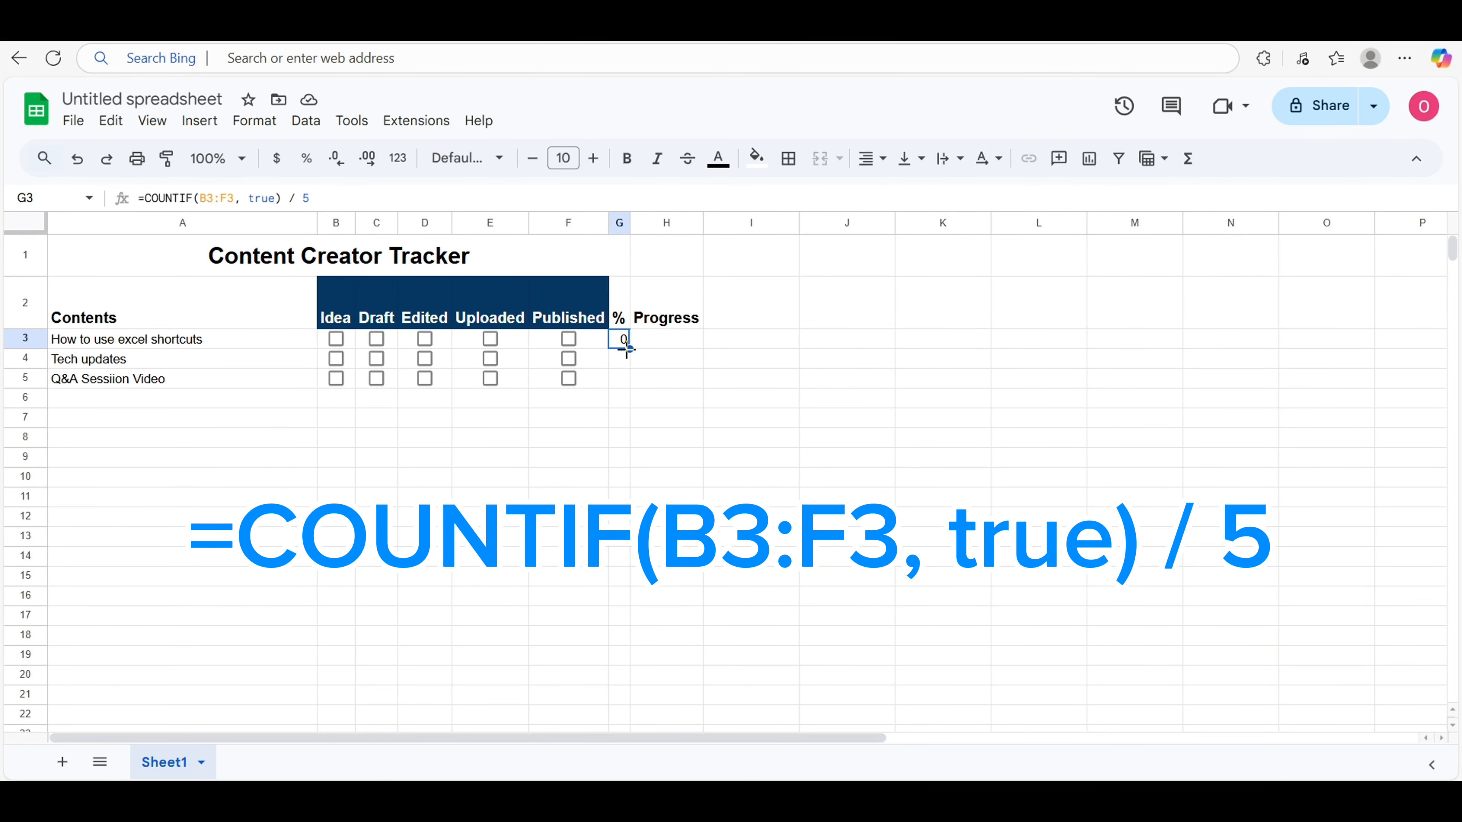
left_click_drag(627, 349, 627, 381)
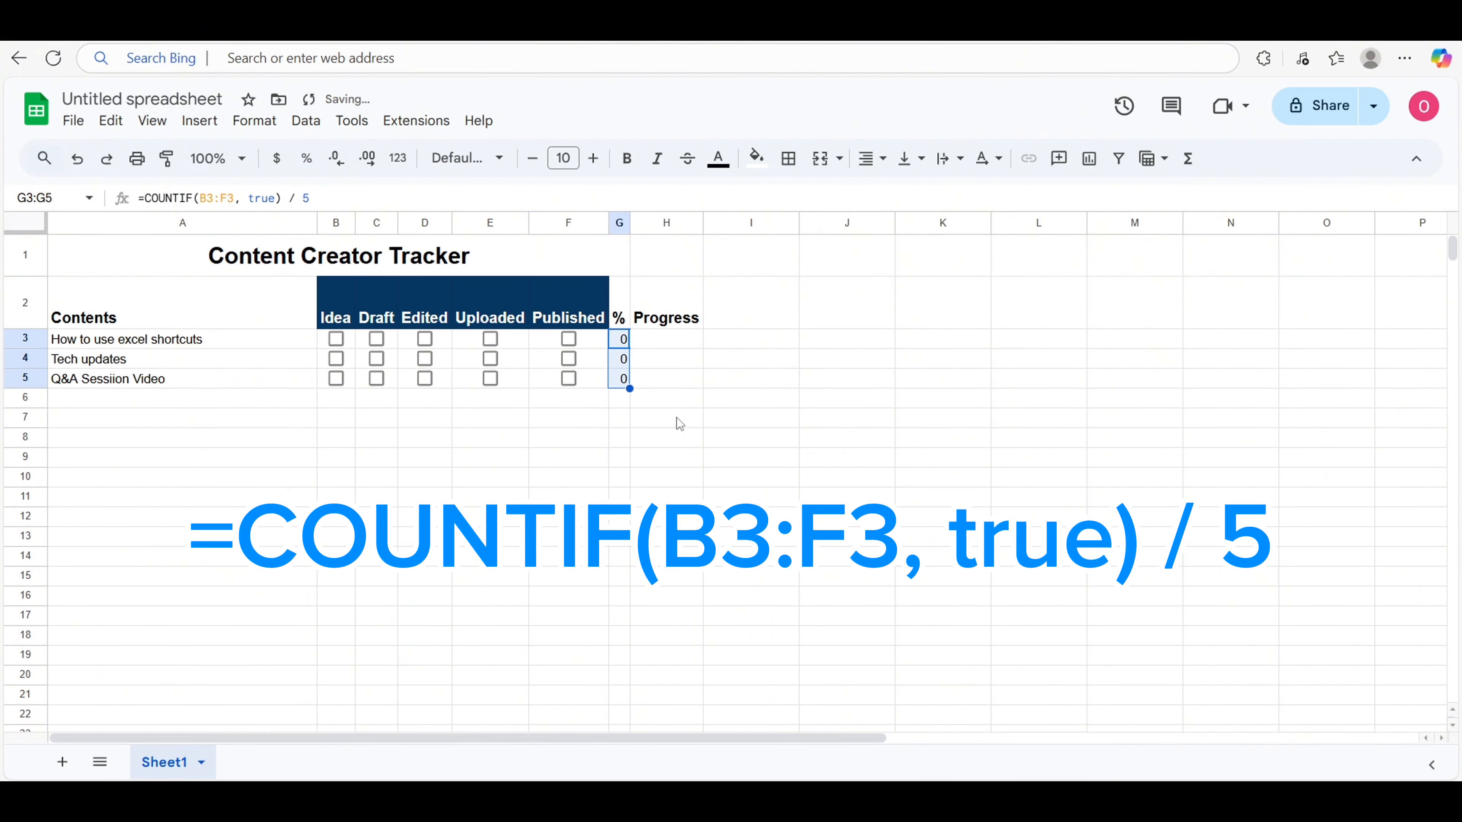
left_click(570, 362)
left_click(569, 362)
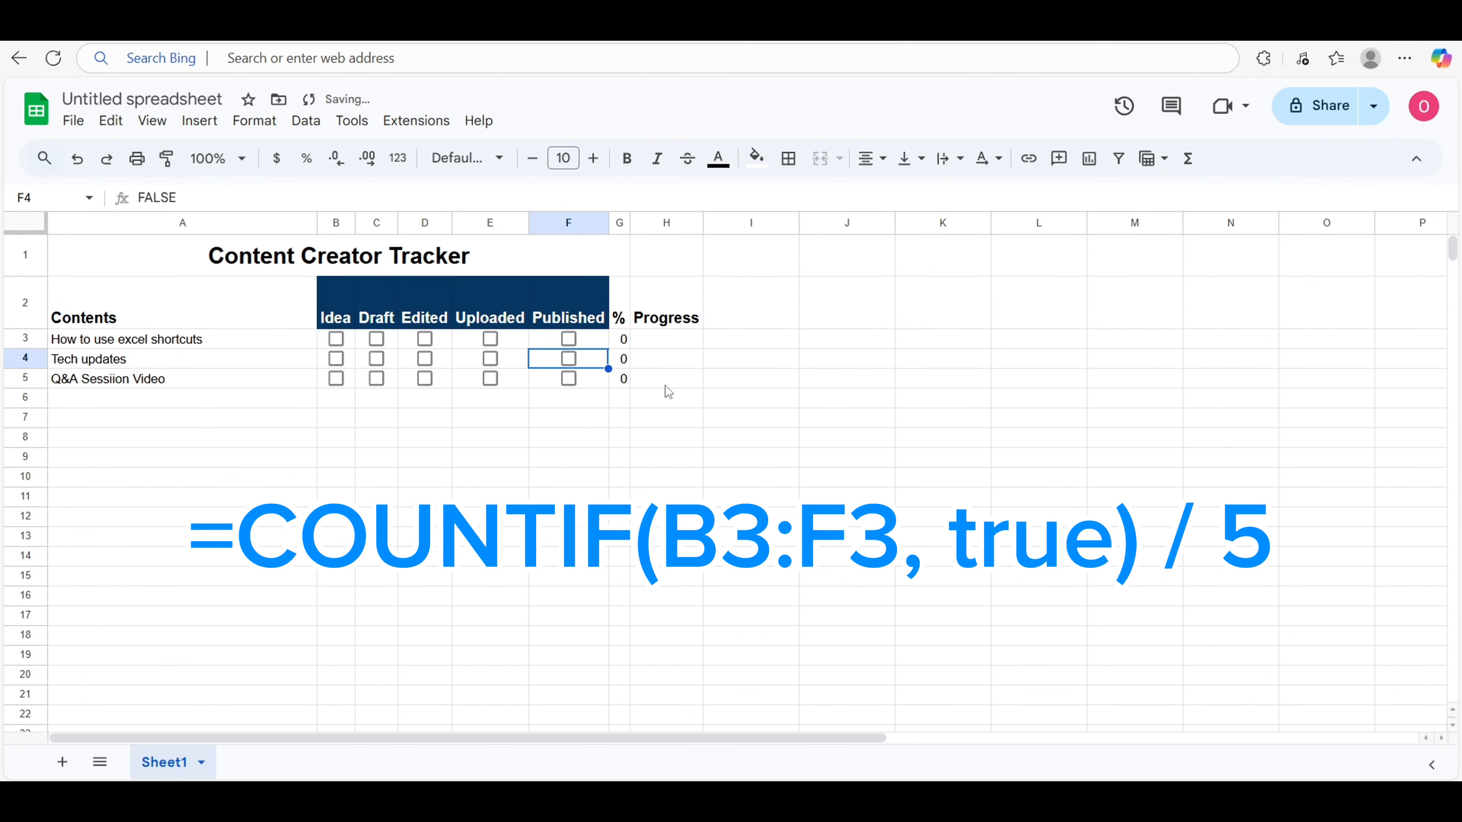
Step: Enter the formula =REPT("▓", COUNTIF(B3:F3, TRUE)*2) in cell H3 under the Progress header
left_click(665, 384)
left_click(666, 339)
type("=REPT(\"")
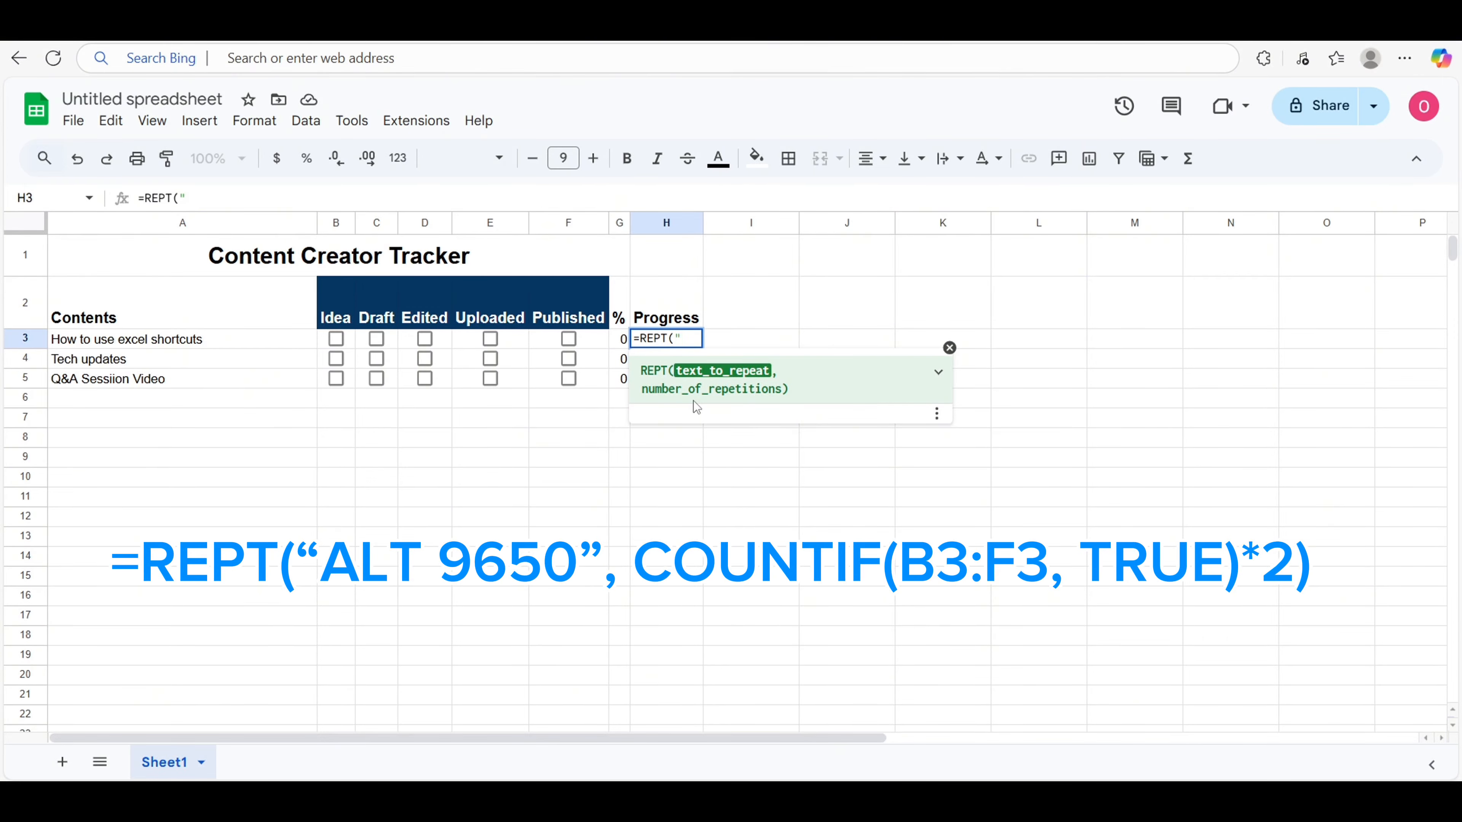
type("▓")
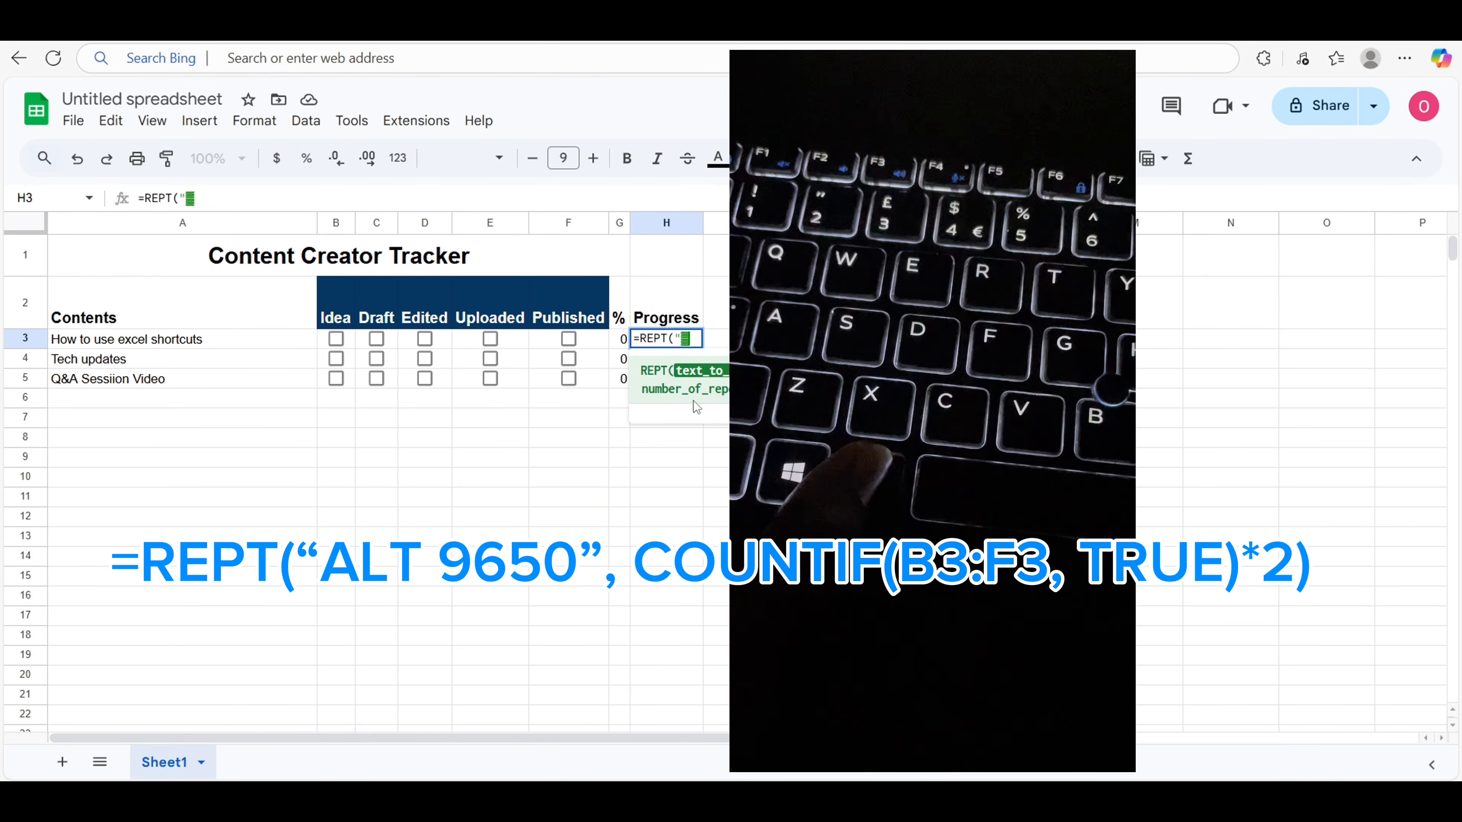
type("\"")
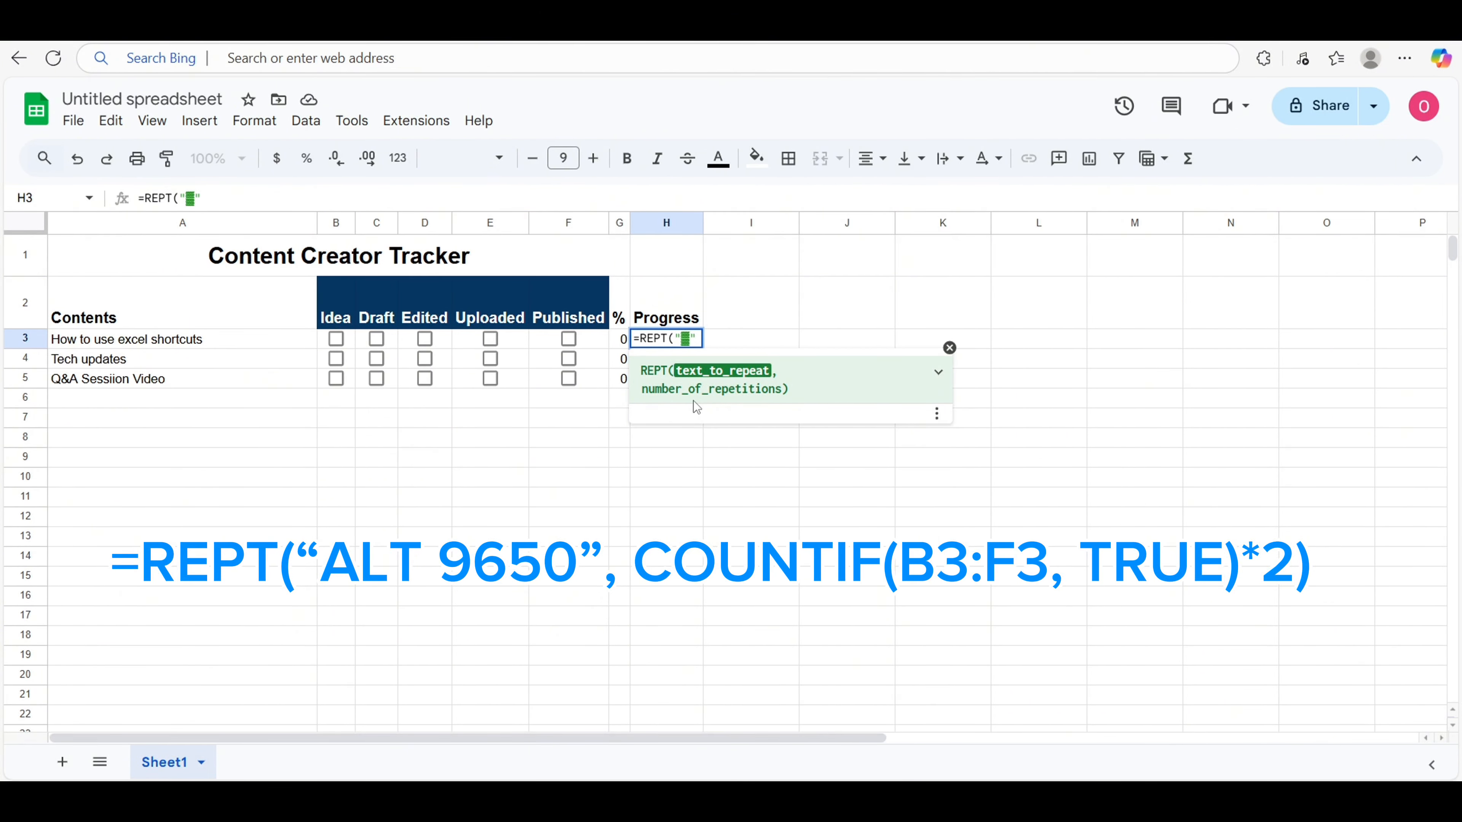
type(", ")
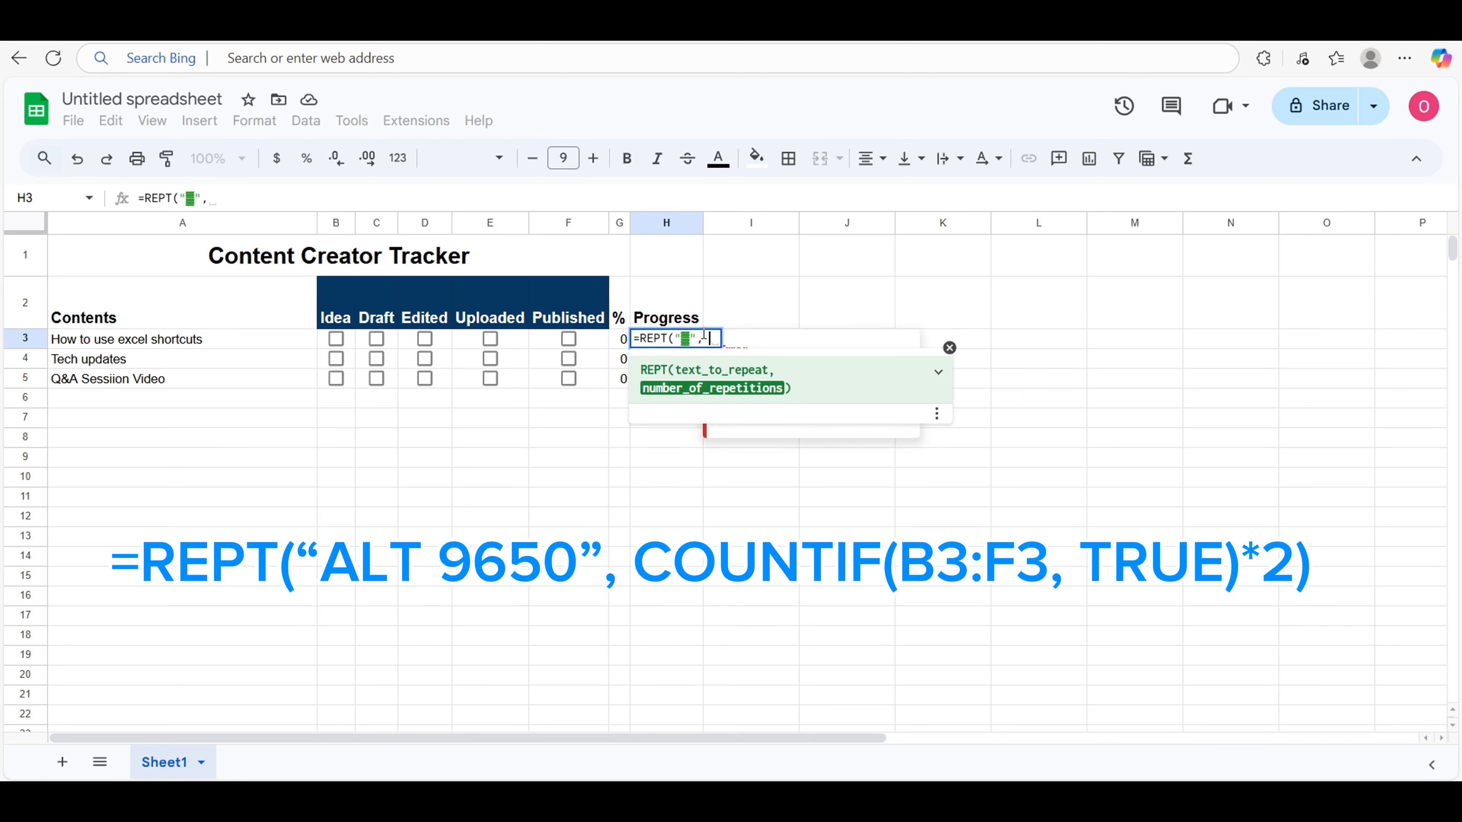
type("COUNT")
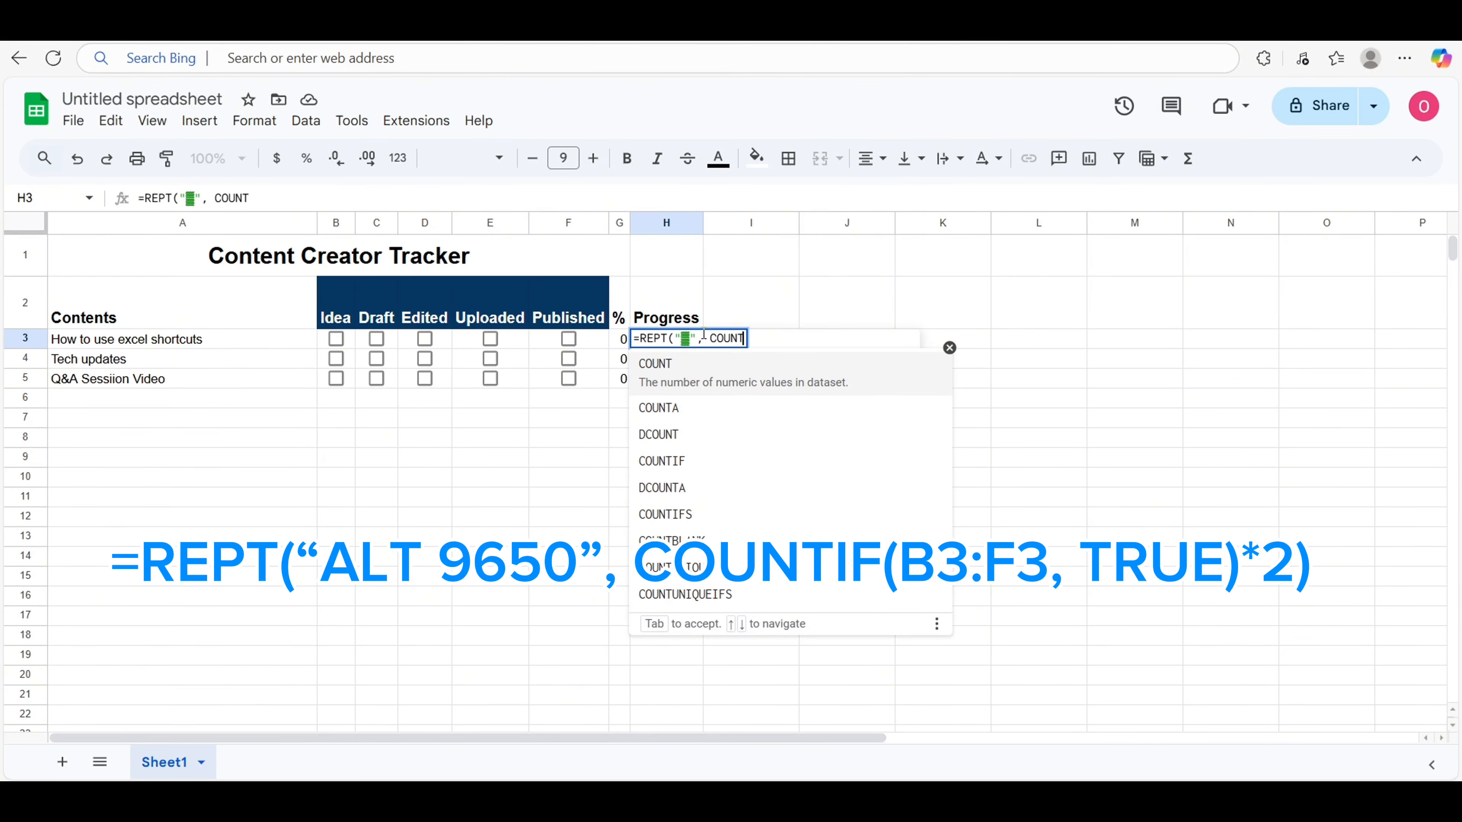
type("IF(")
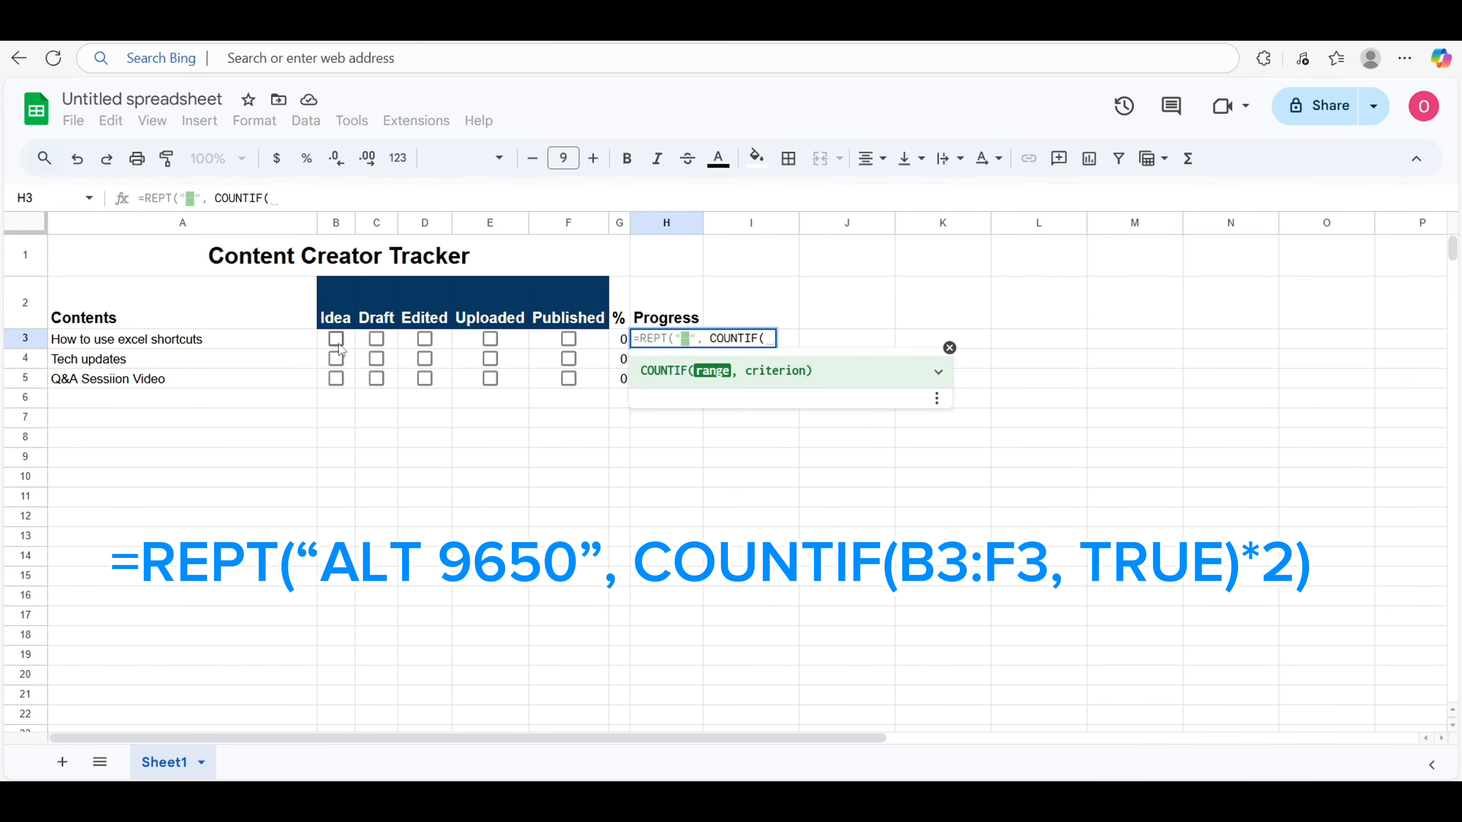
left_click_drag(336, 343, 564, 348)
type(", ")
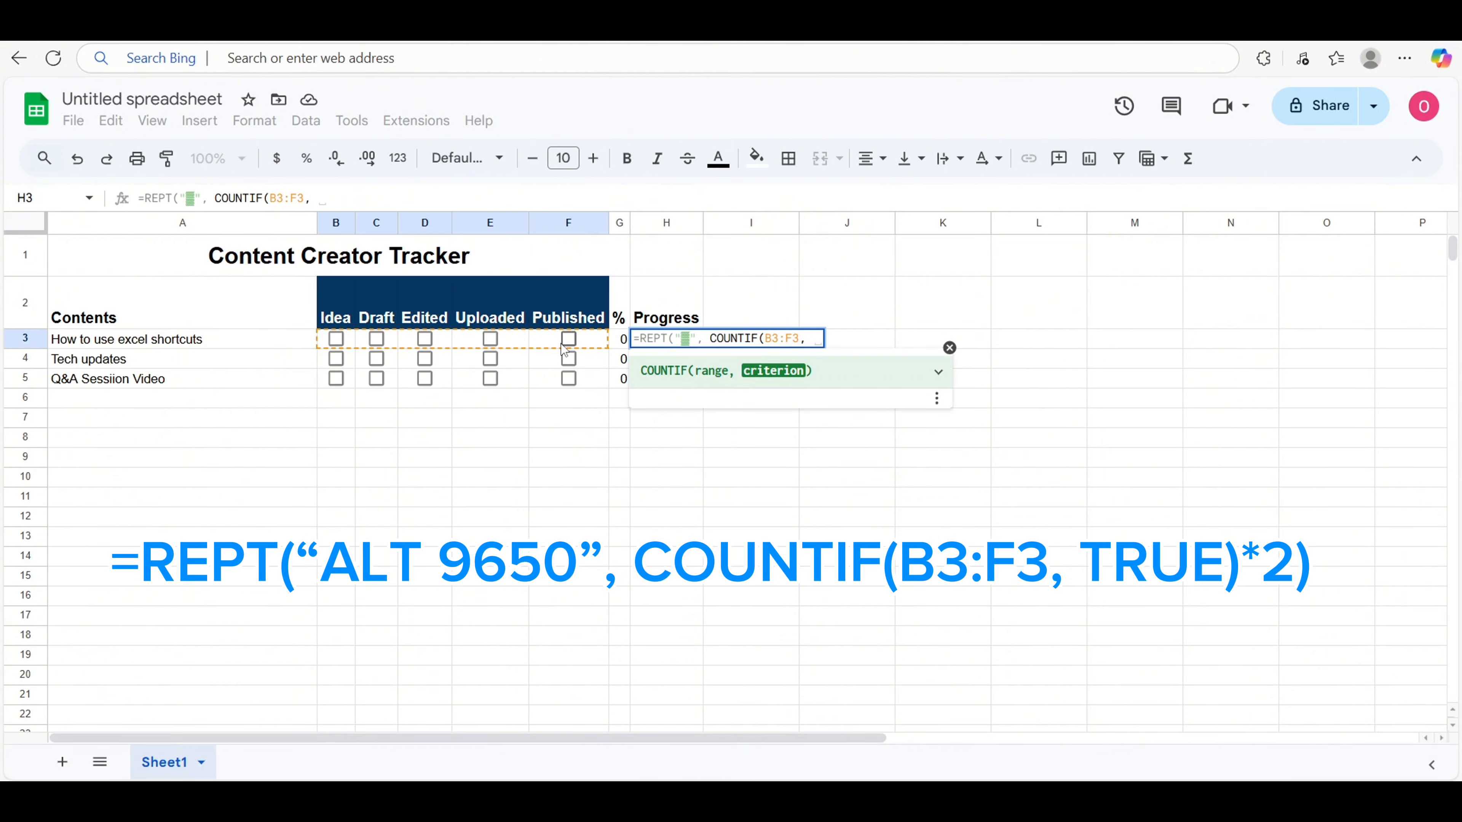
type("TRUE)*2")
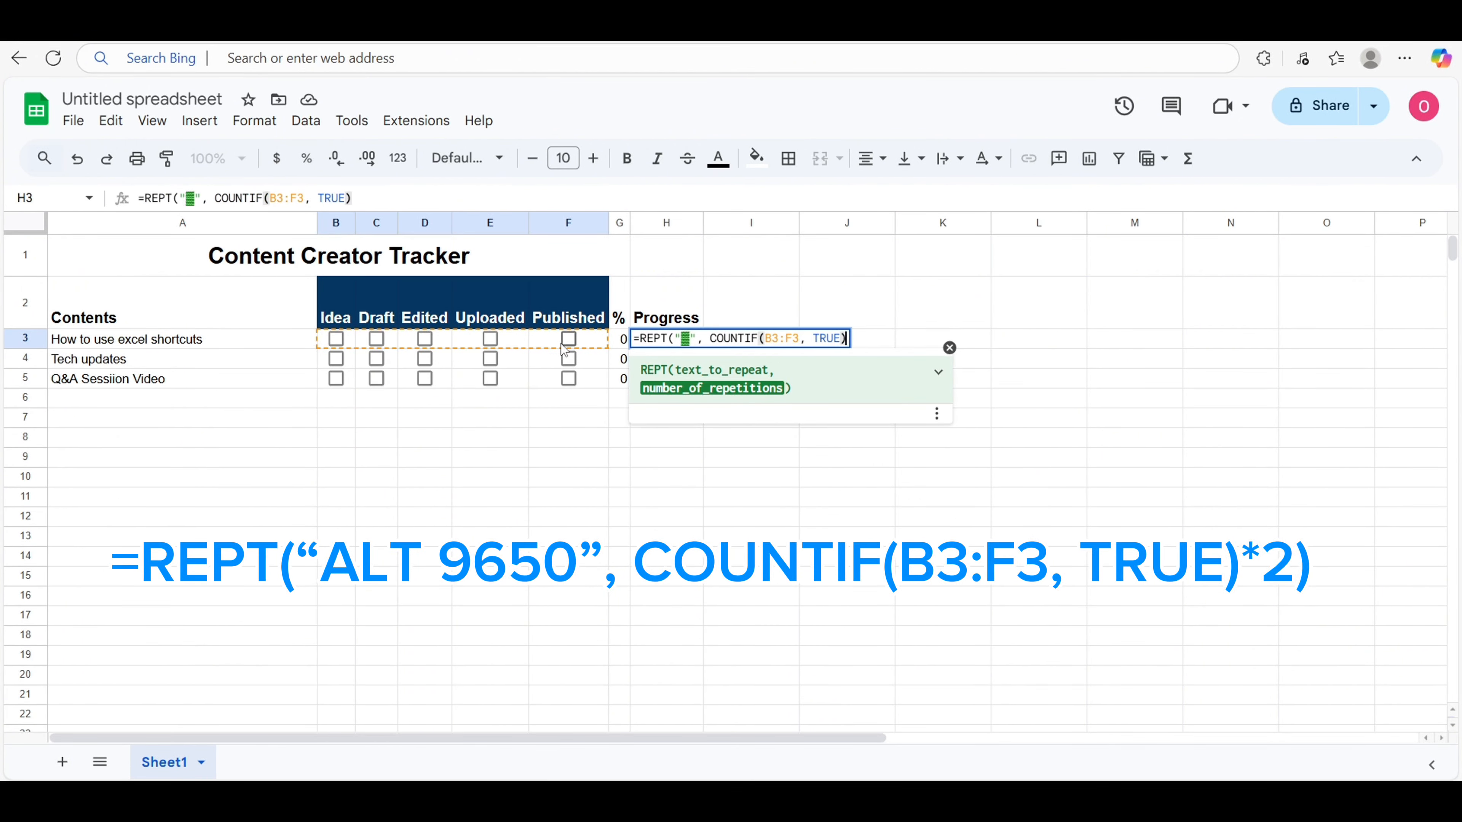
type(")")
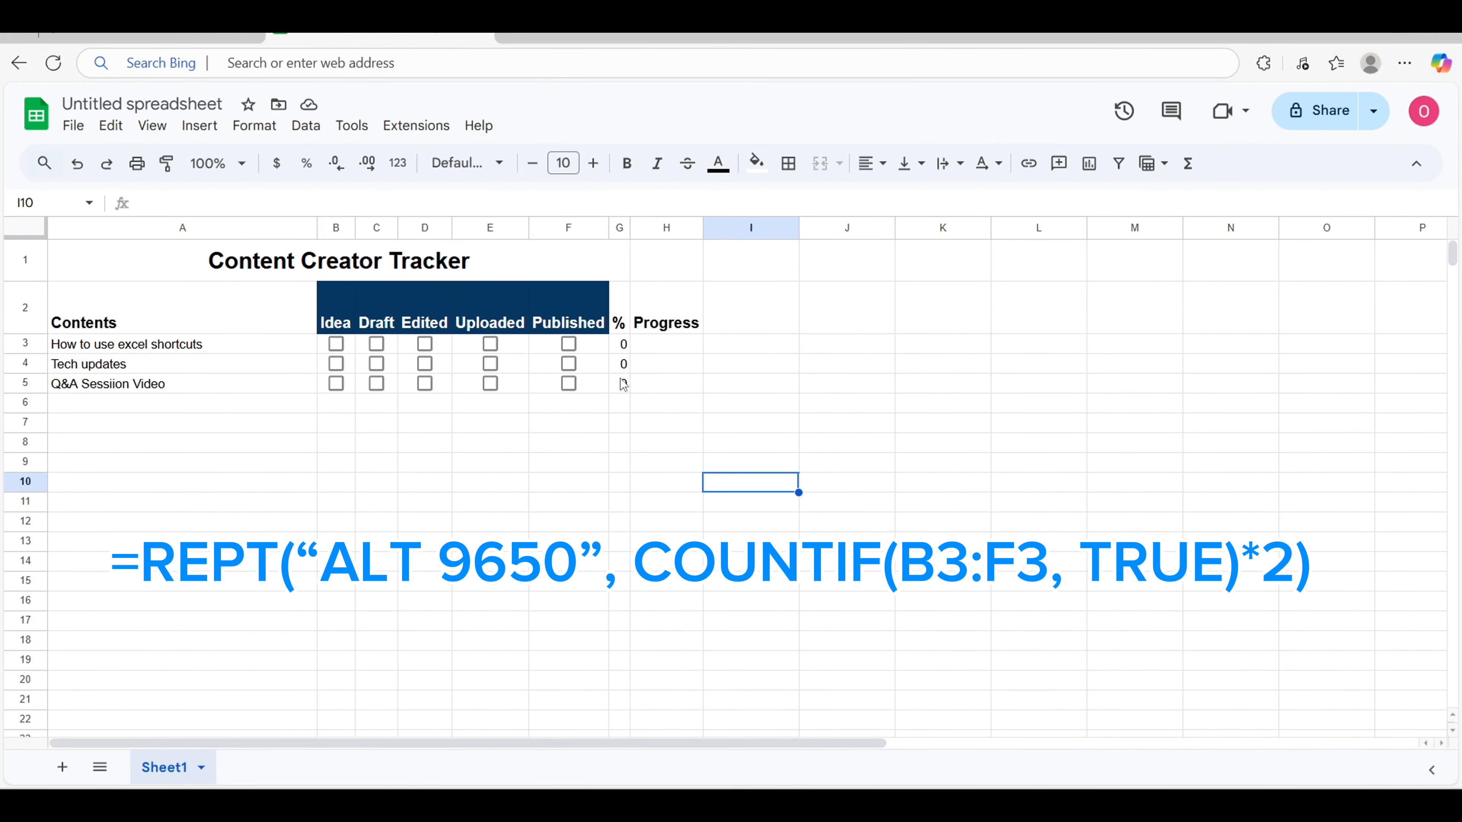
Step: Format the values in G3:G5 as percentages without decimal places
left_click_drag(619, 345, 622, 385)
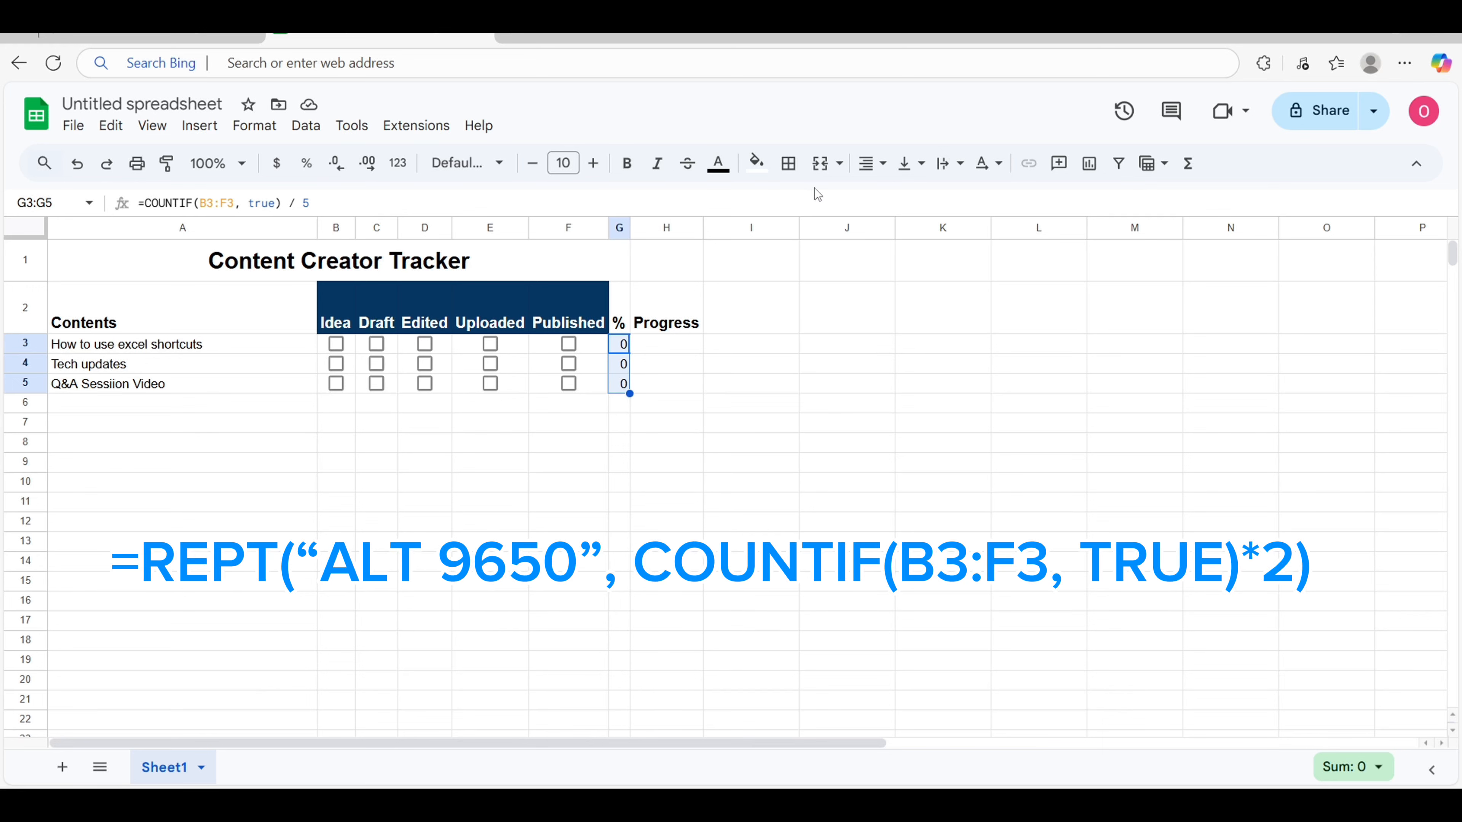
left_click(306, 163)
left_click(337, 163)
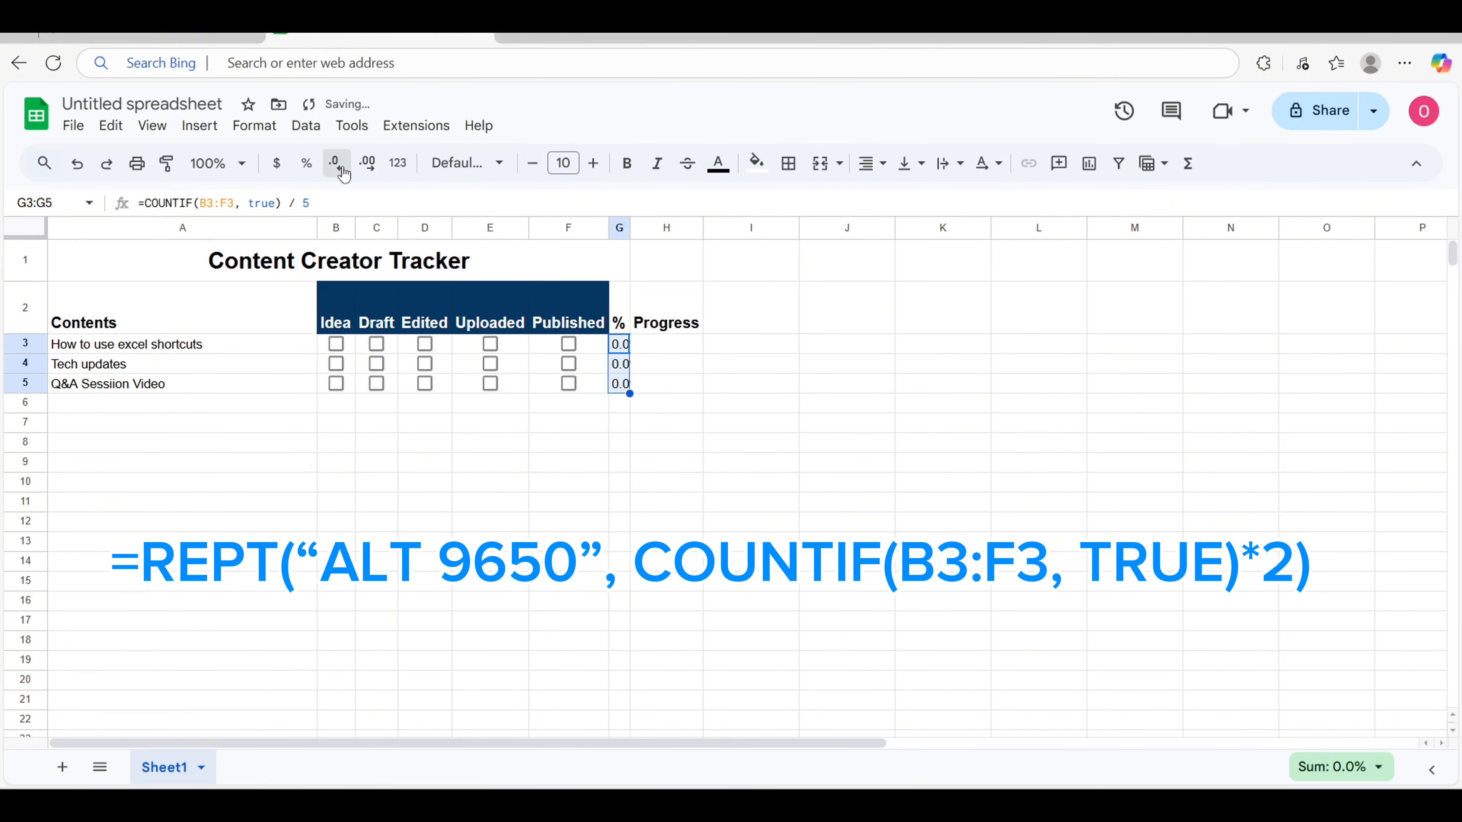
left_click(336, 163)
left_click(477, 517)
Step: Tick the Draft, Edited, Uploaded and Published checkboxes for the first content item in row 3
left_click(377, 344)
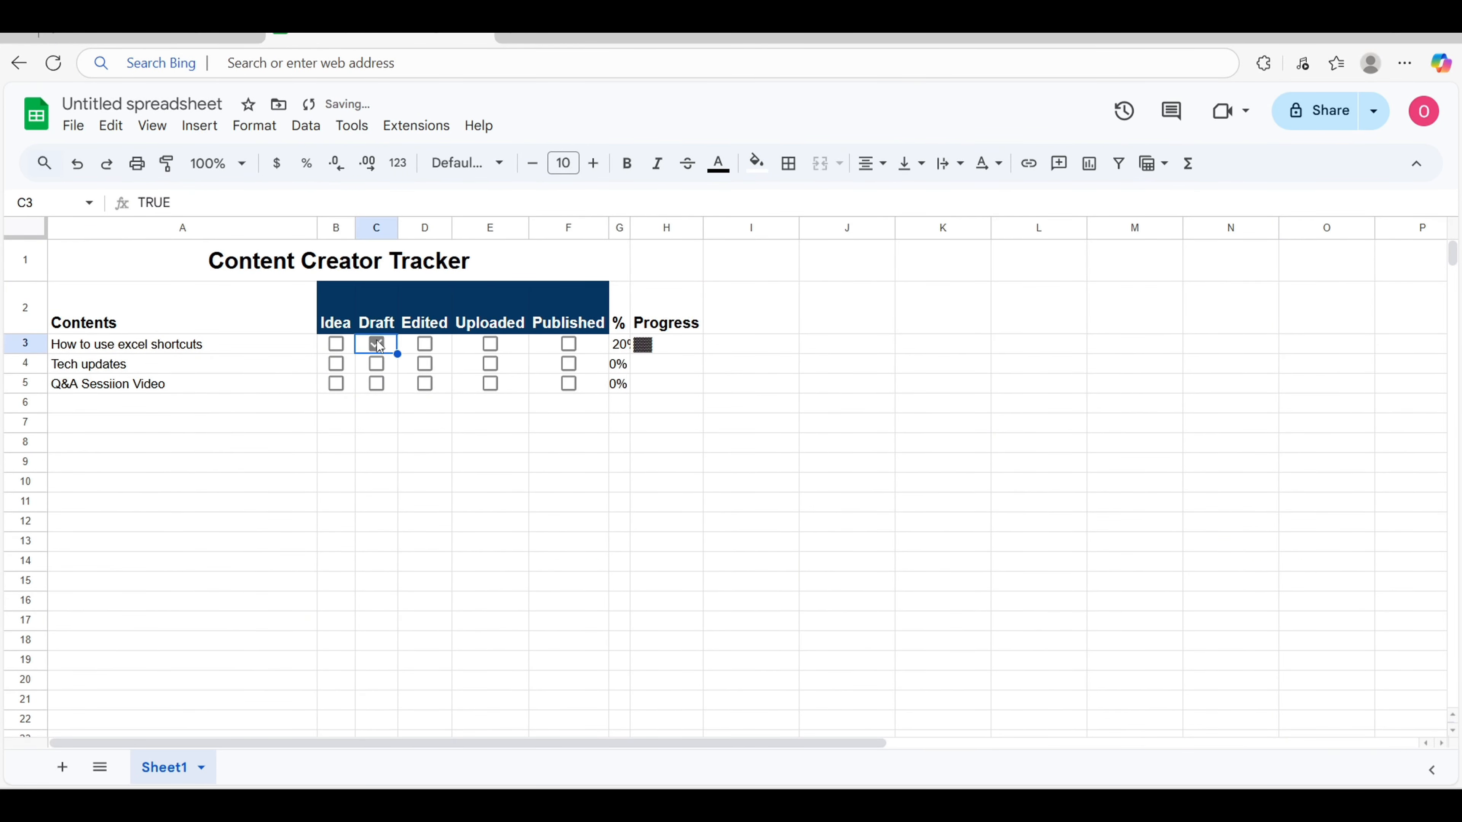
left_click(557, 567)
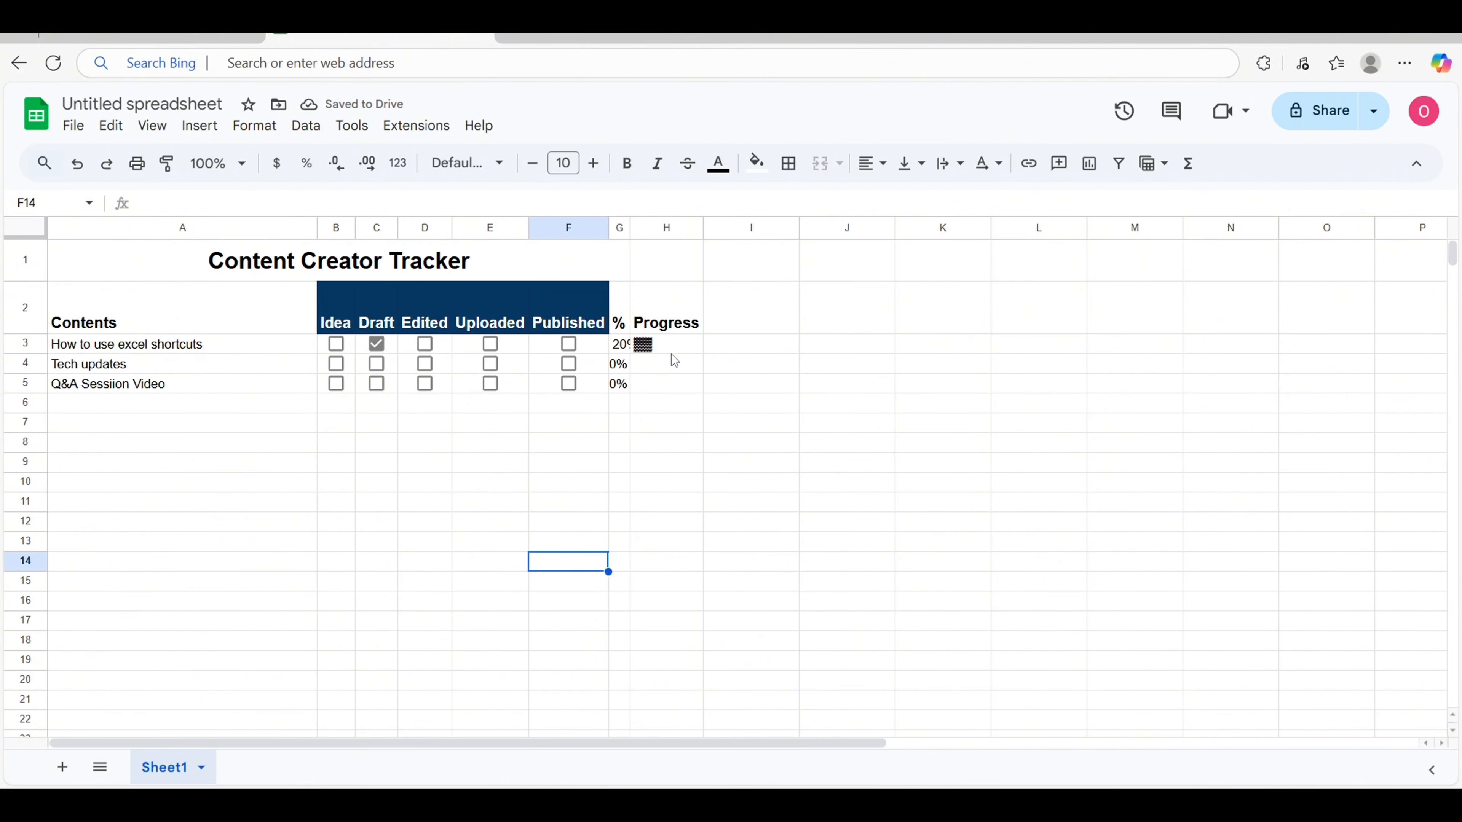
left_click(425, 345)
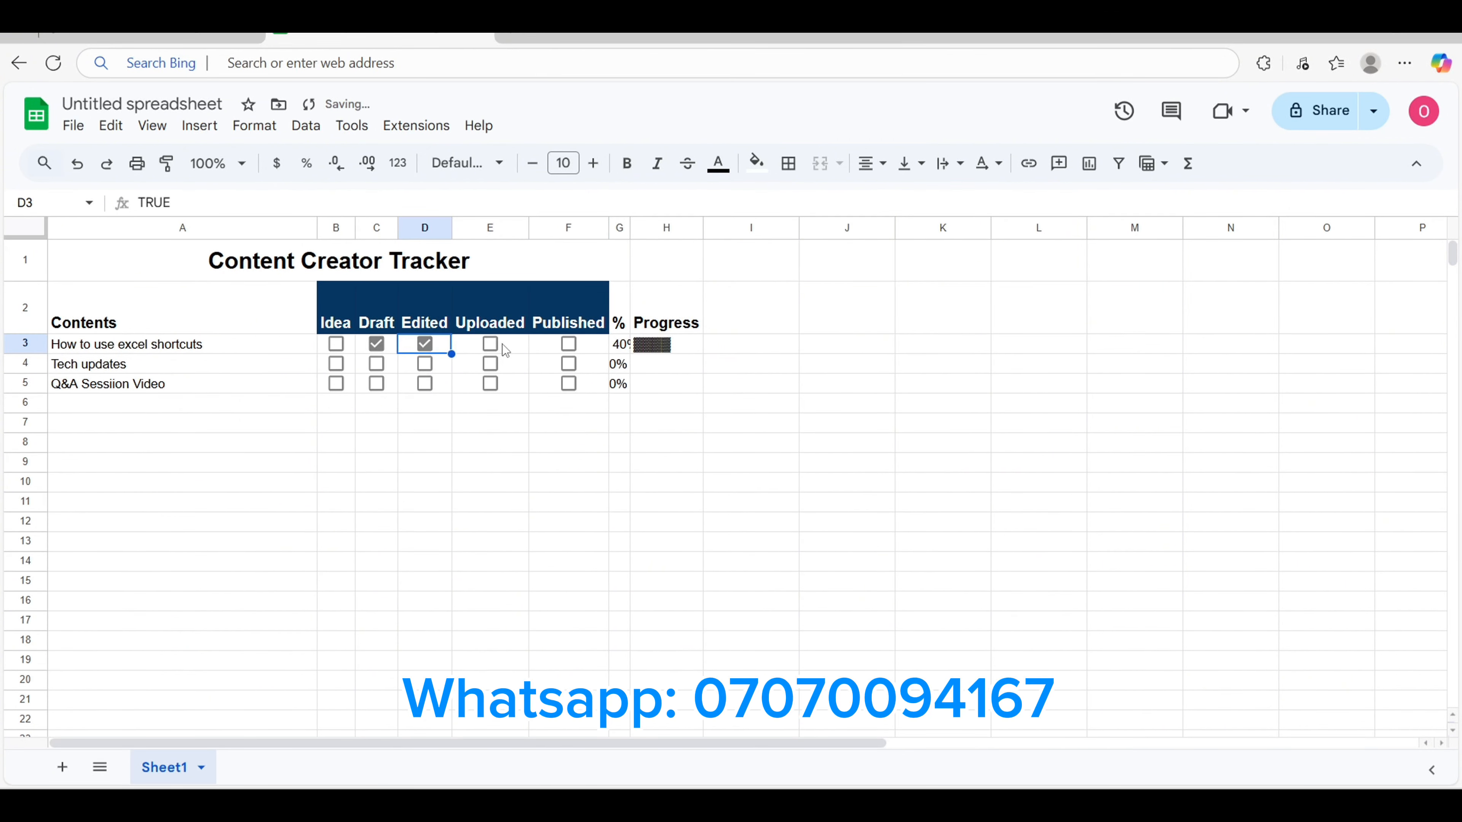
left_click(490, 344)
left_click(569, 344)
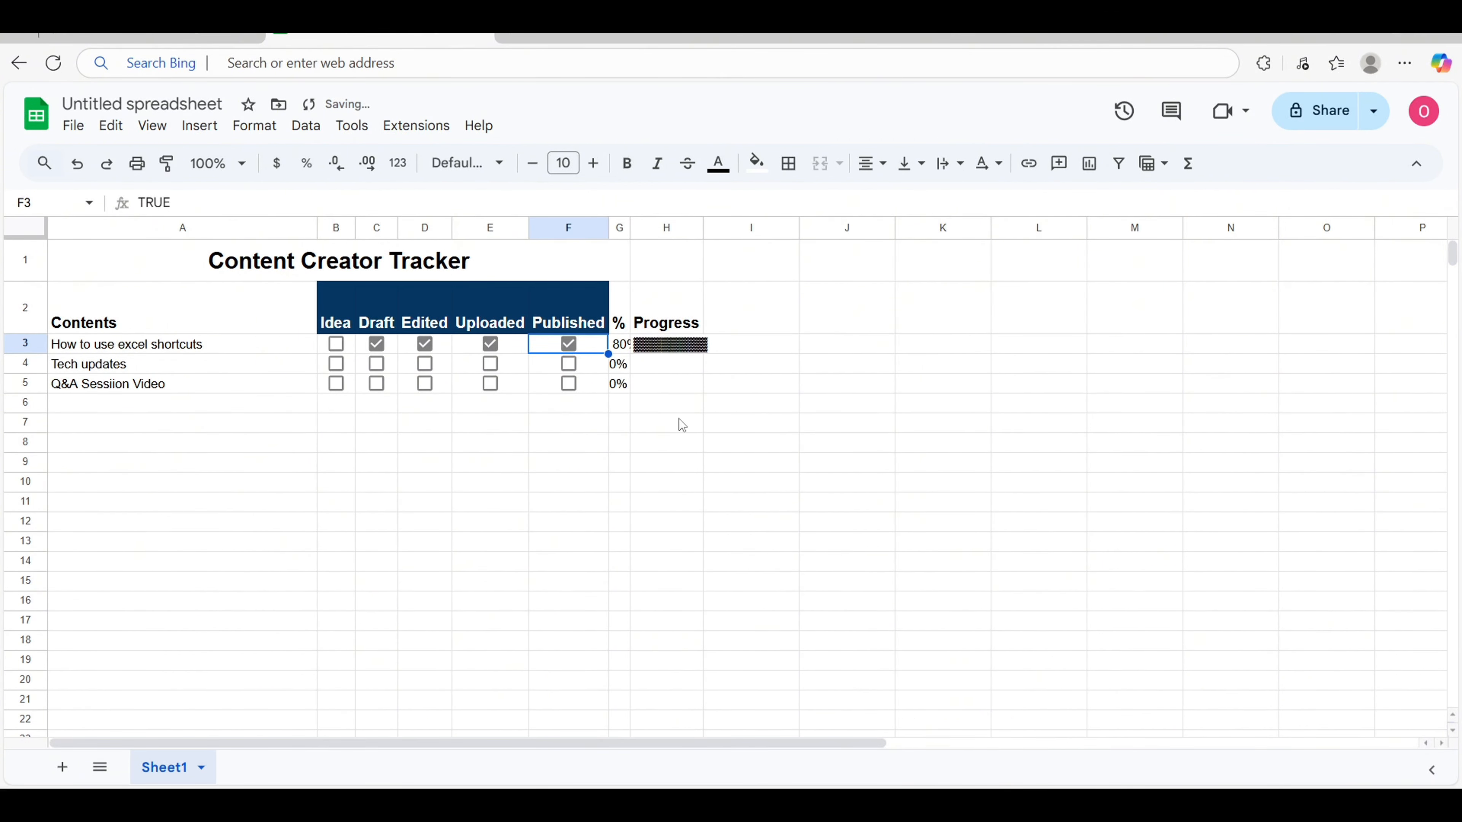
left_click(742, 462)
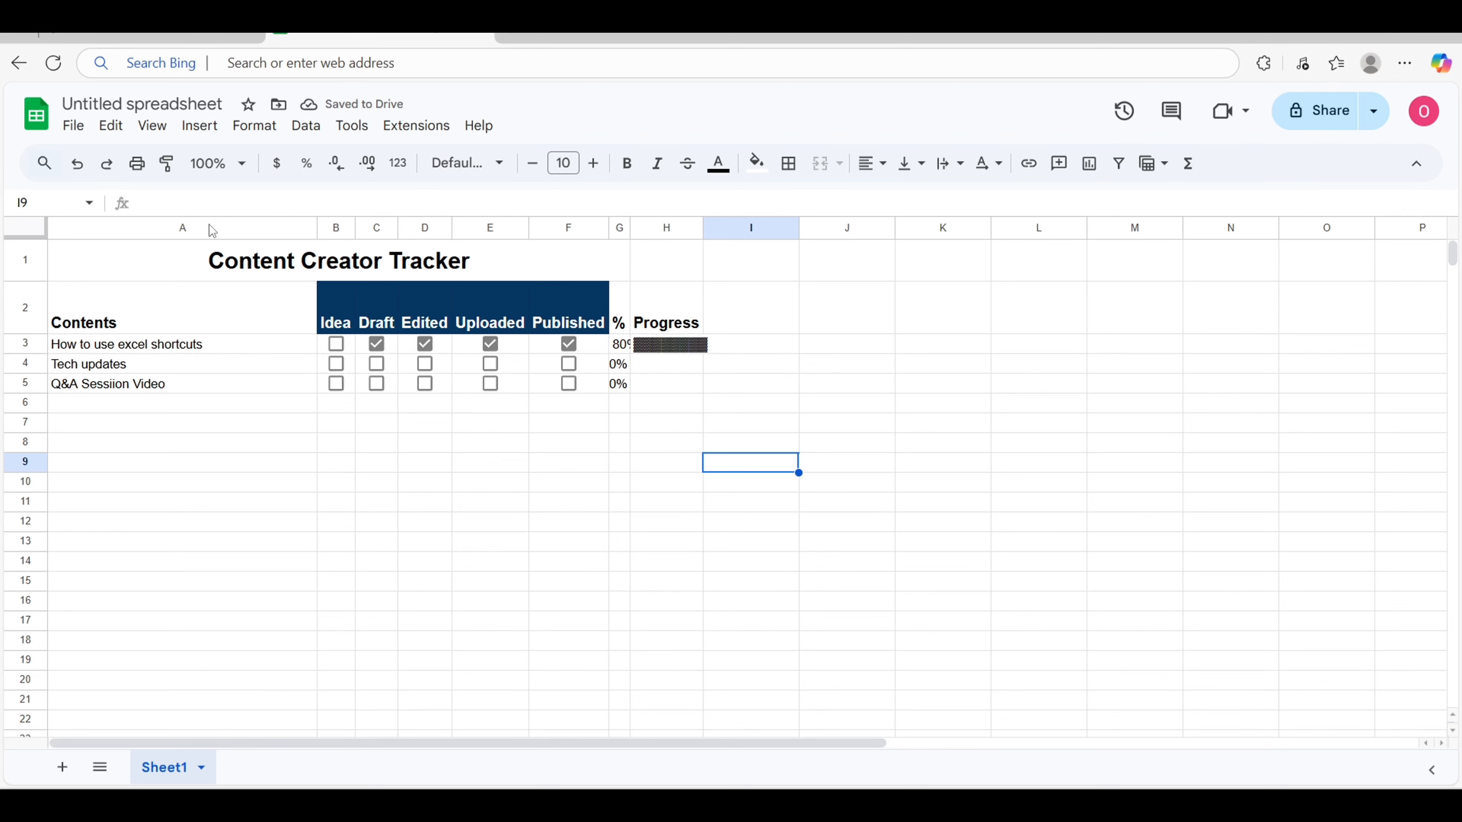
Step: Auto-fit the width of every column in the sheet to its contents
key("ctrl+a")
double_click(318, 229)
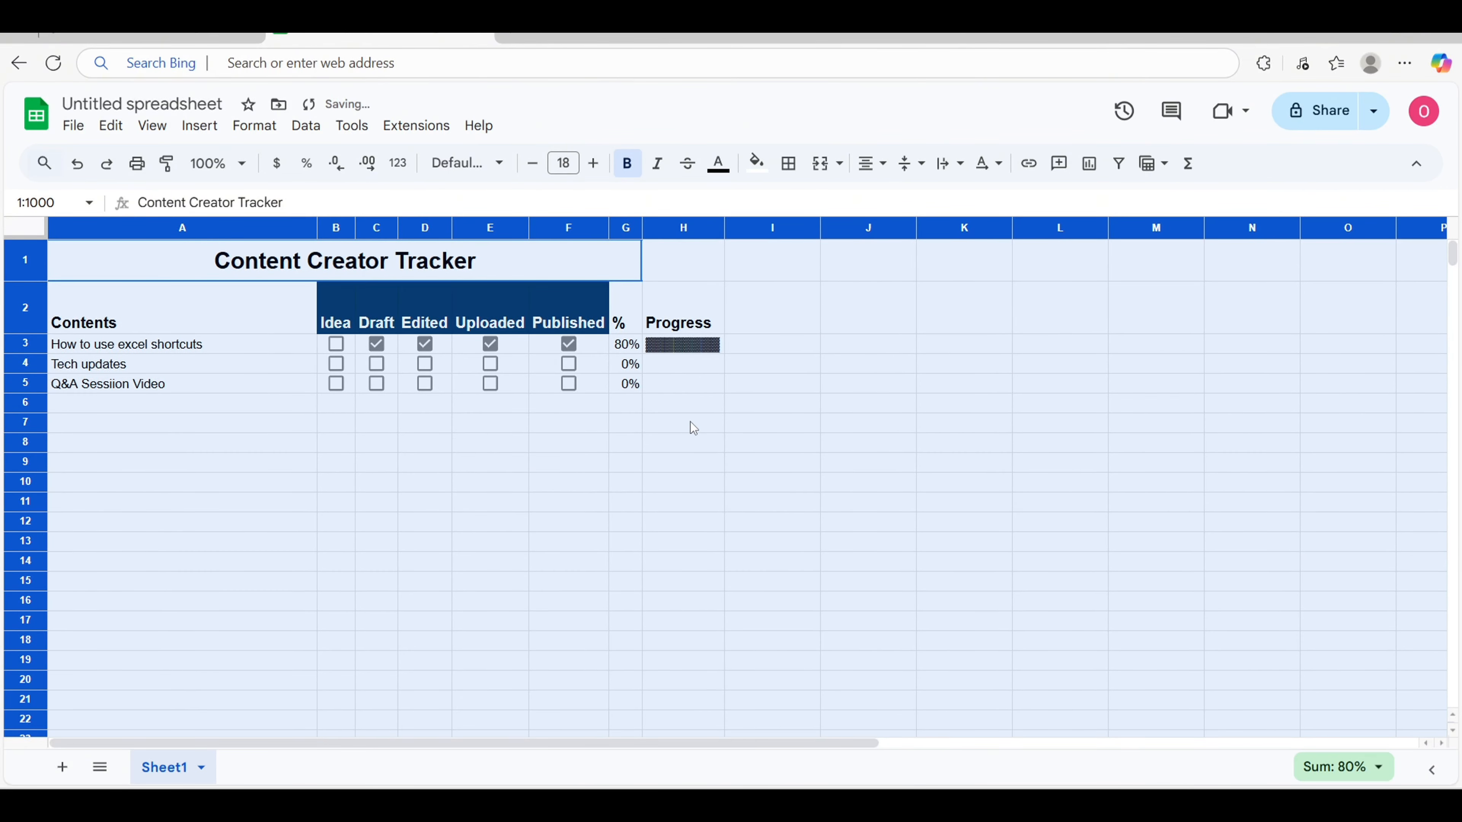
left_click(693, 428)
Step: Untick the Published and Uploaded checkboxes for the first content item in row 3
left_click(569, 346)
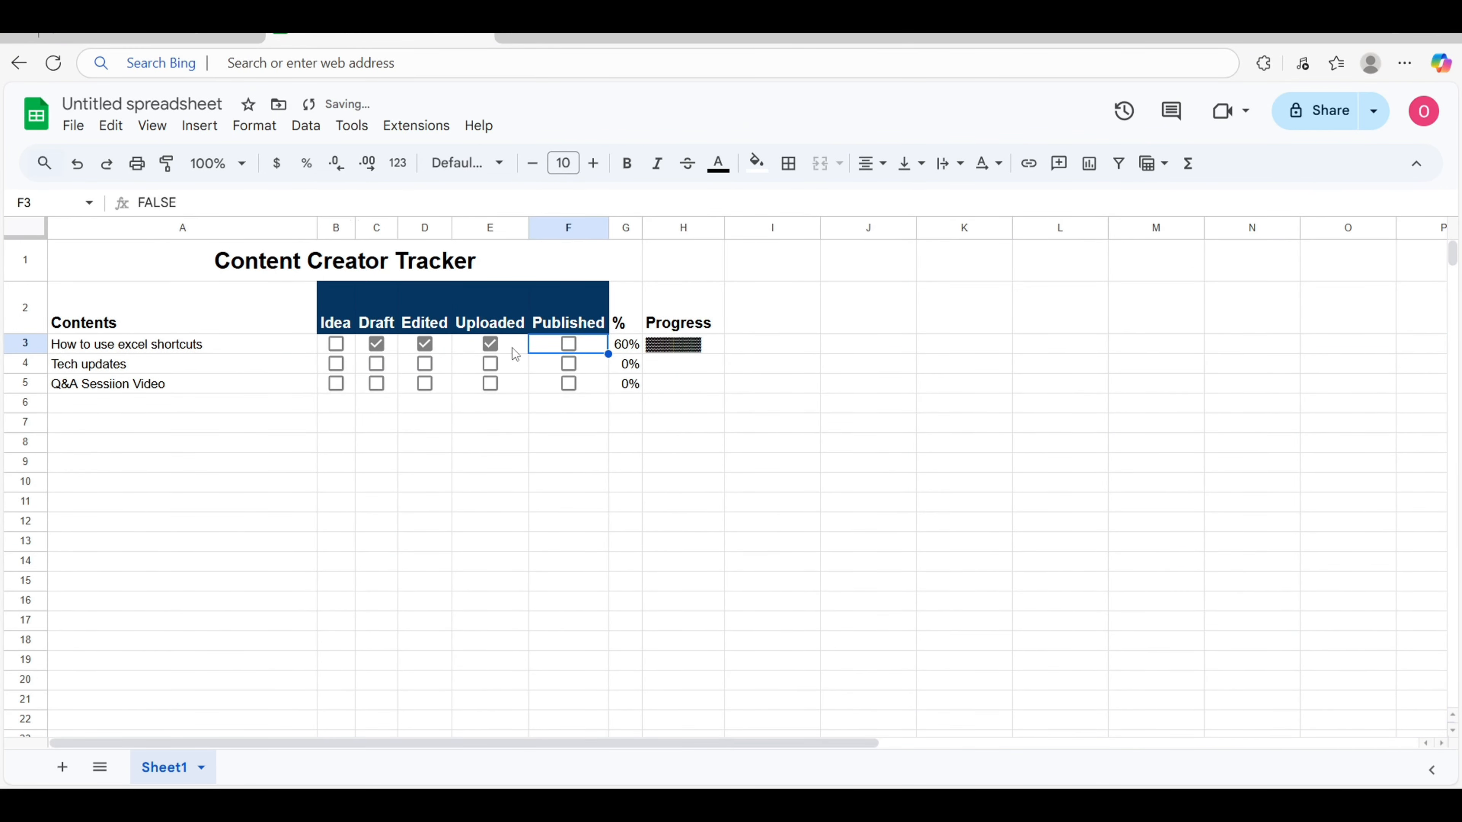
left_click(489, 344)
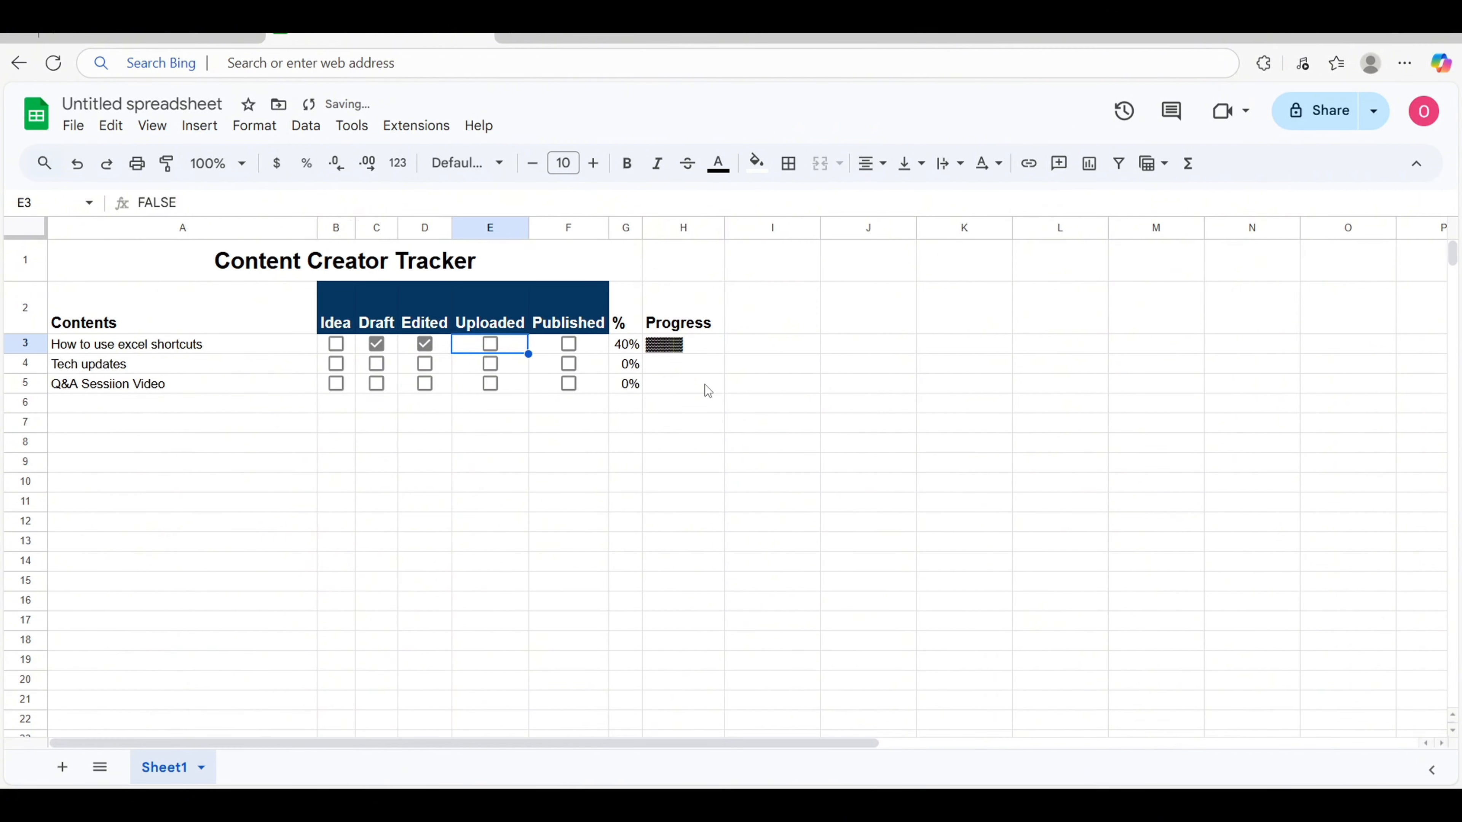
Step: Apply a dark purple fill colour to the Progress cells H3:H5
left_click_drag(685, 344, 704, 384)
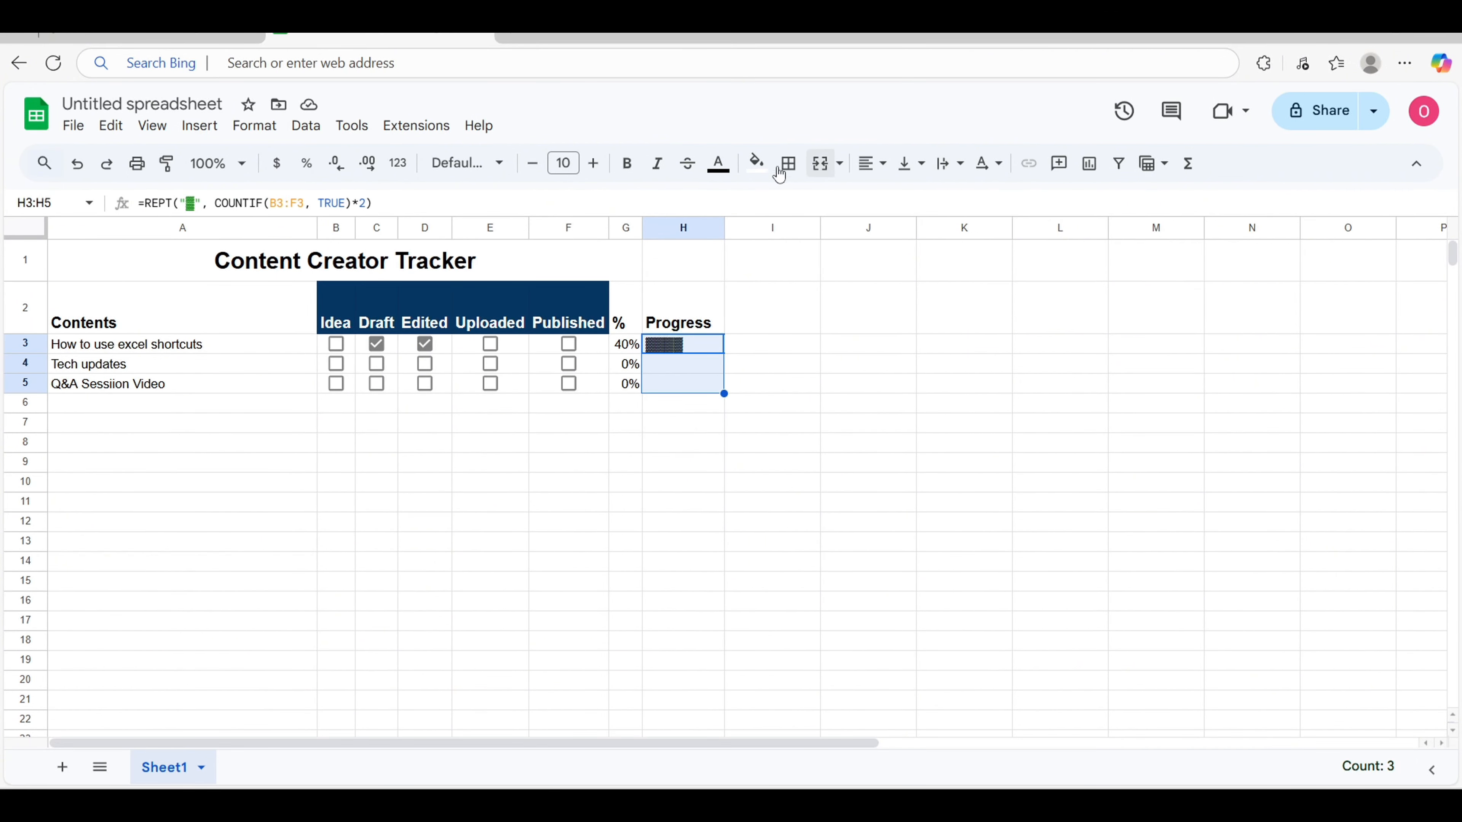
left_click(756, 163)
left_click(917, 239)
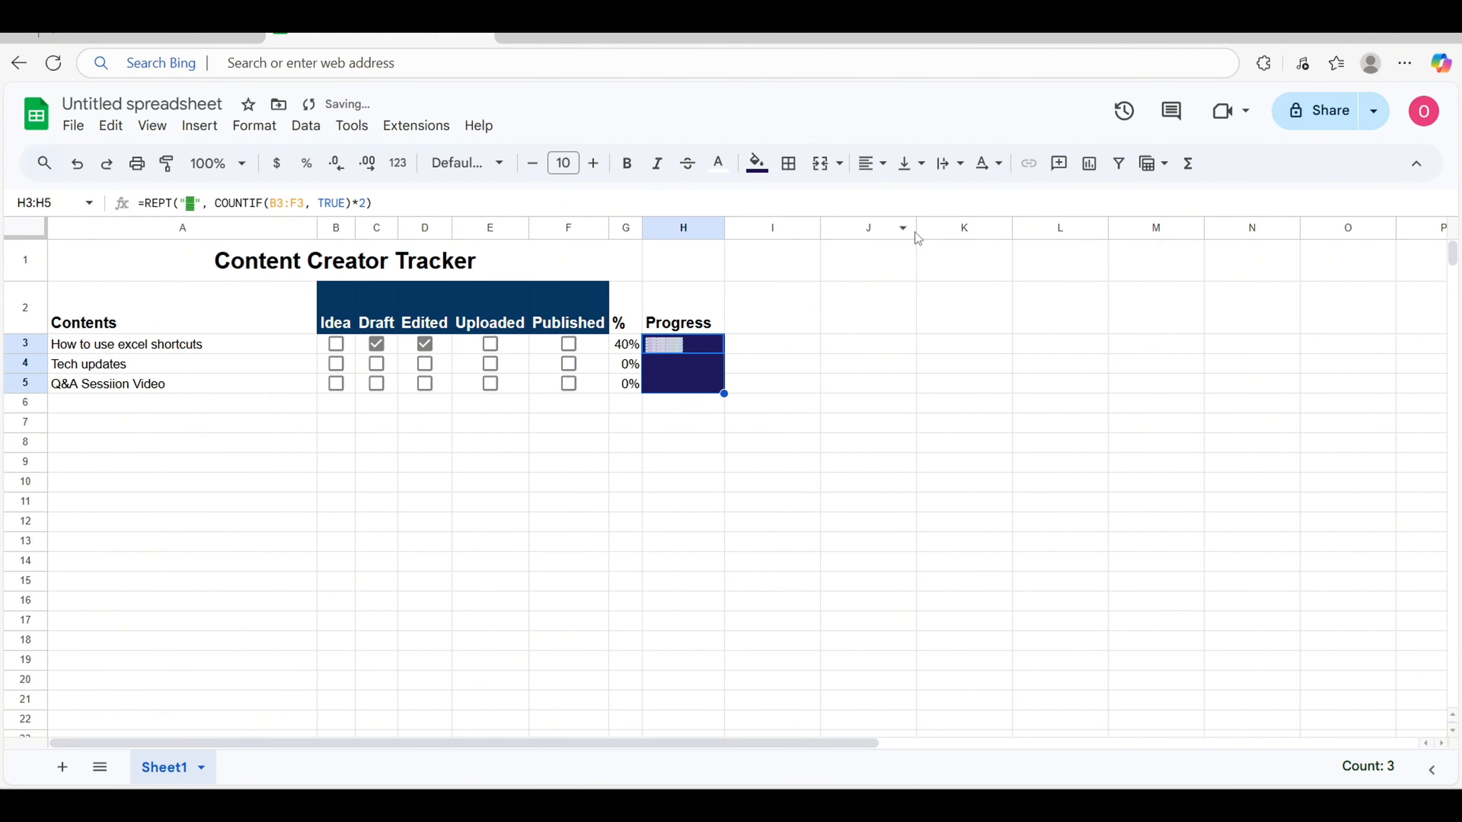
left_click(651, 419)
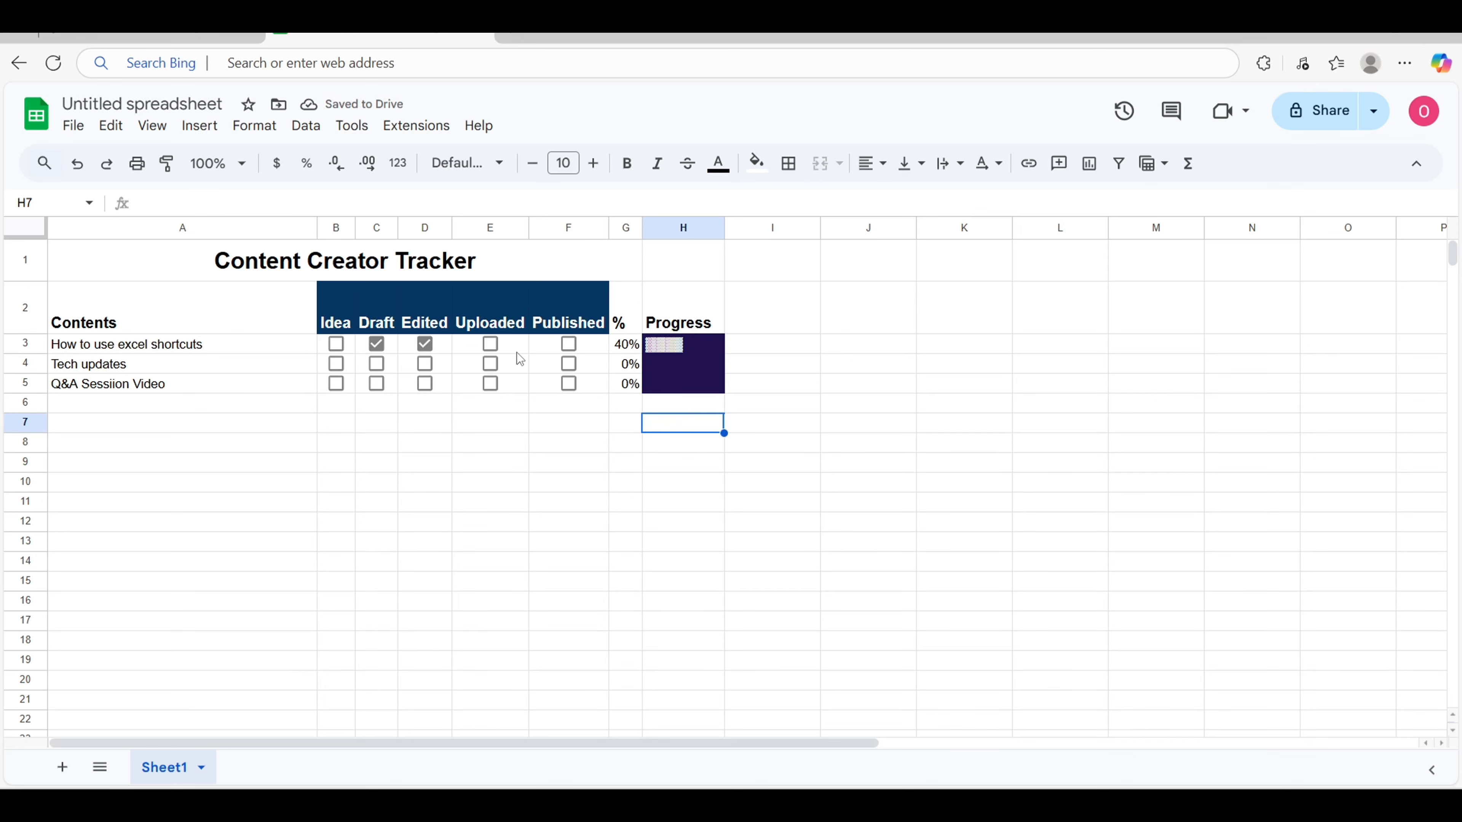
Step: Tick the Uploaded, Published and Idea checkboxes for the first content item in row 3
left_click(490, 344)
left_click(568, 343)
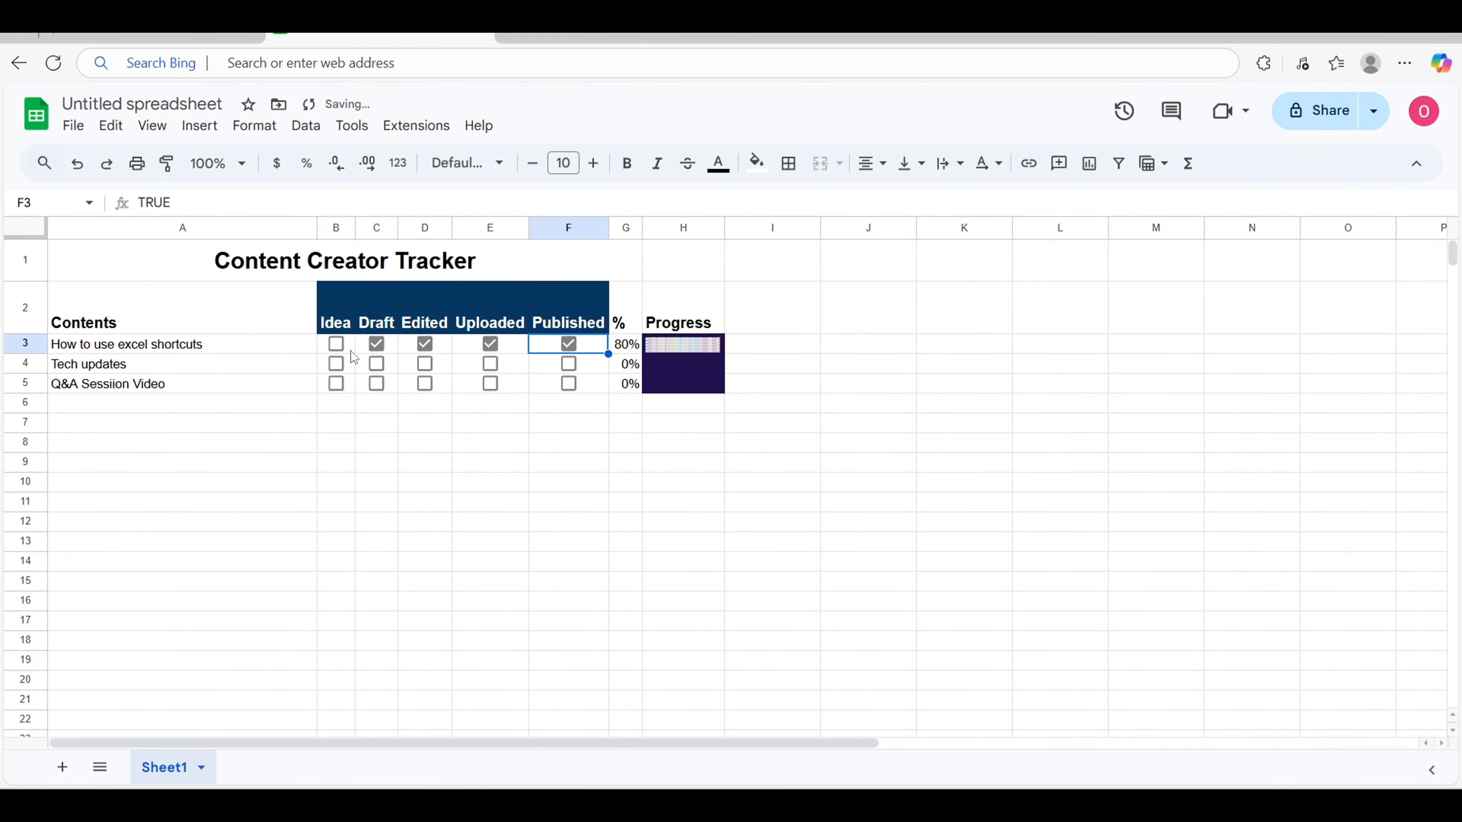
left_click(337, 340)
Step: Auto-fit all column widths again so the percentage and Progress columns match their contents
left_click(29, 228)
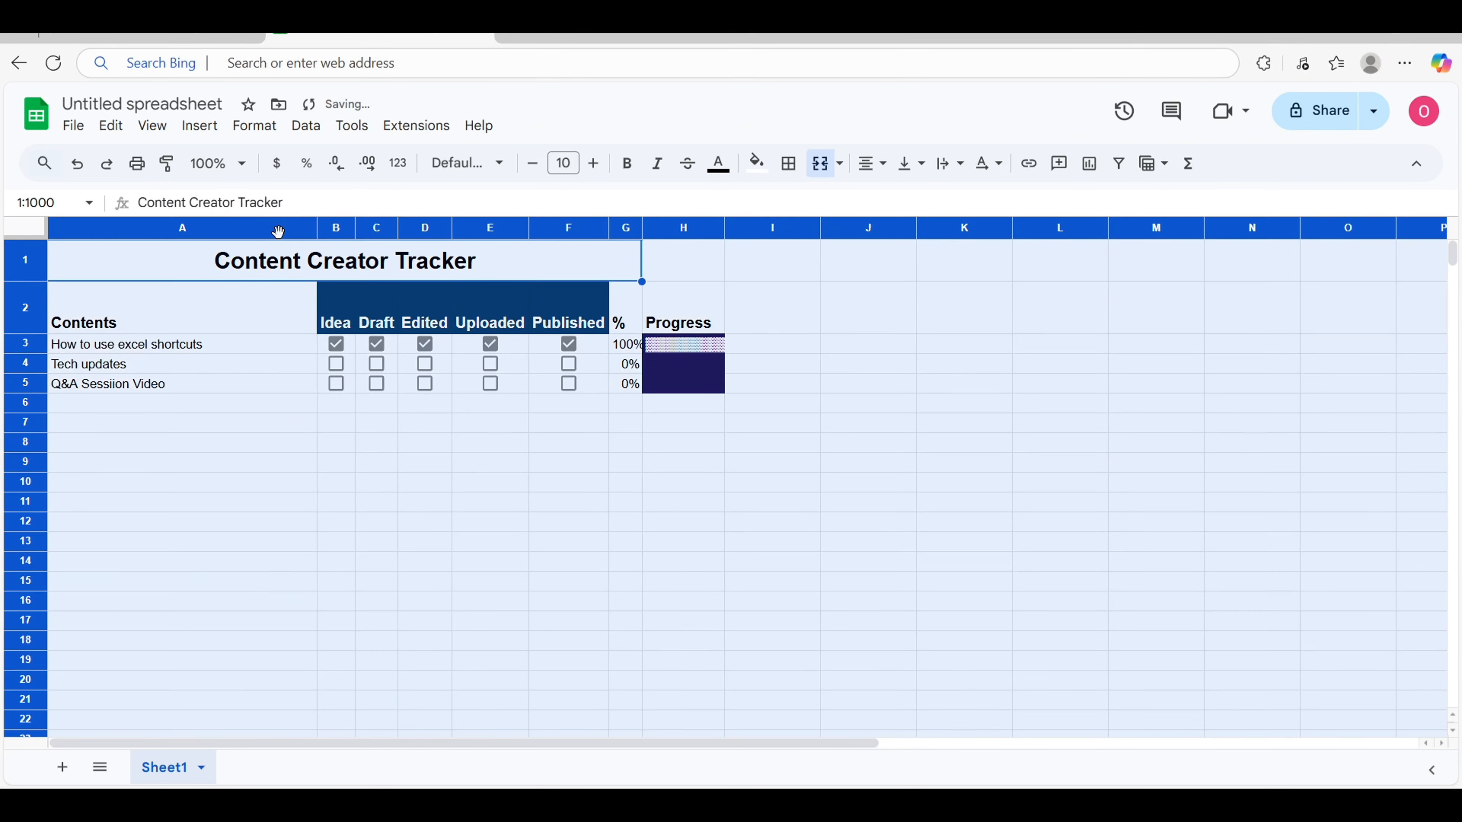
double_click(316, 228)
left_click(454, 483)
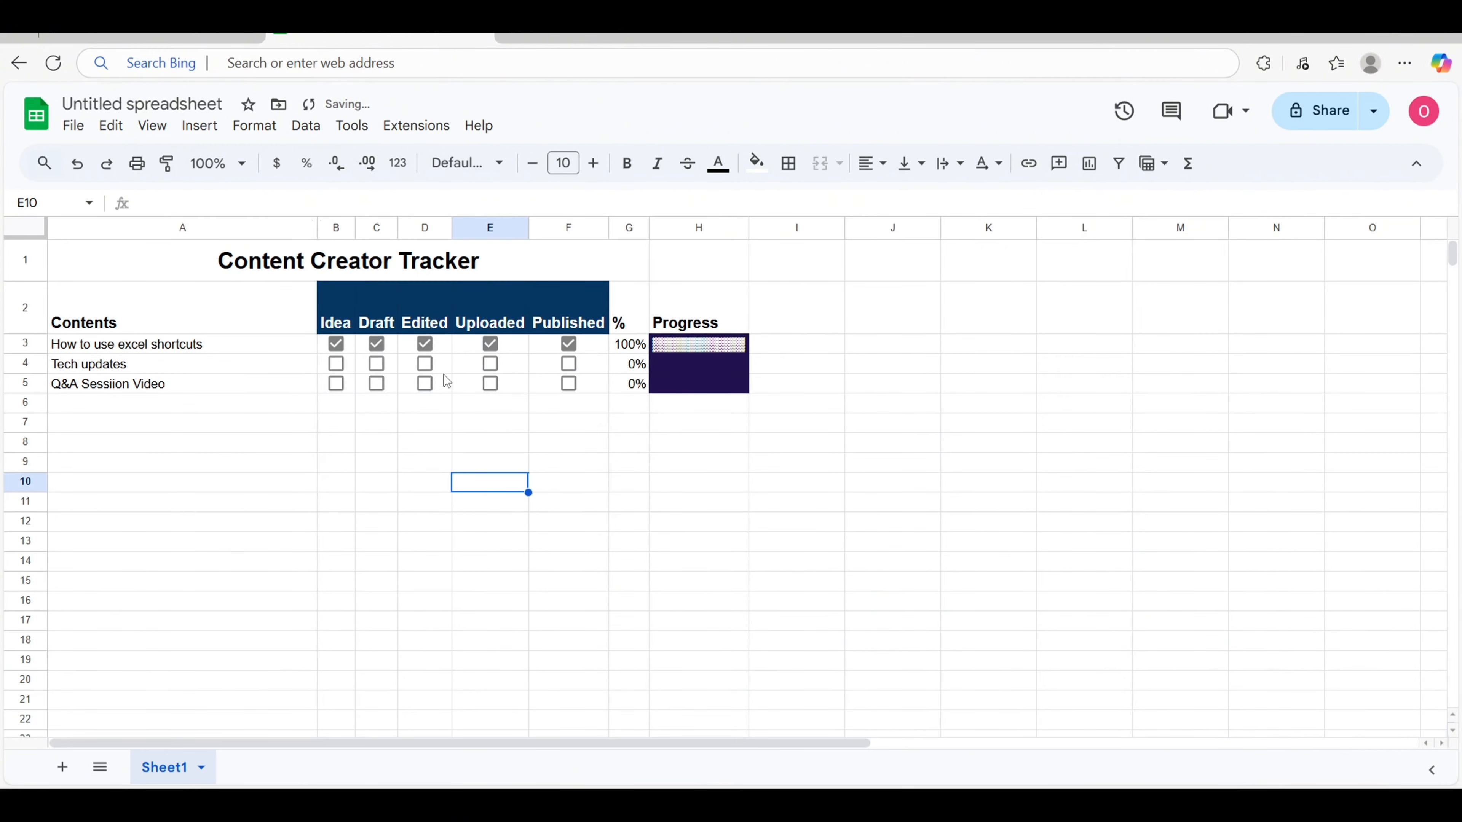
Step: Untick the Published, Uploaded and Edited checkboxes for the first content item in row 3
left_click(568, 348)
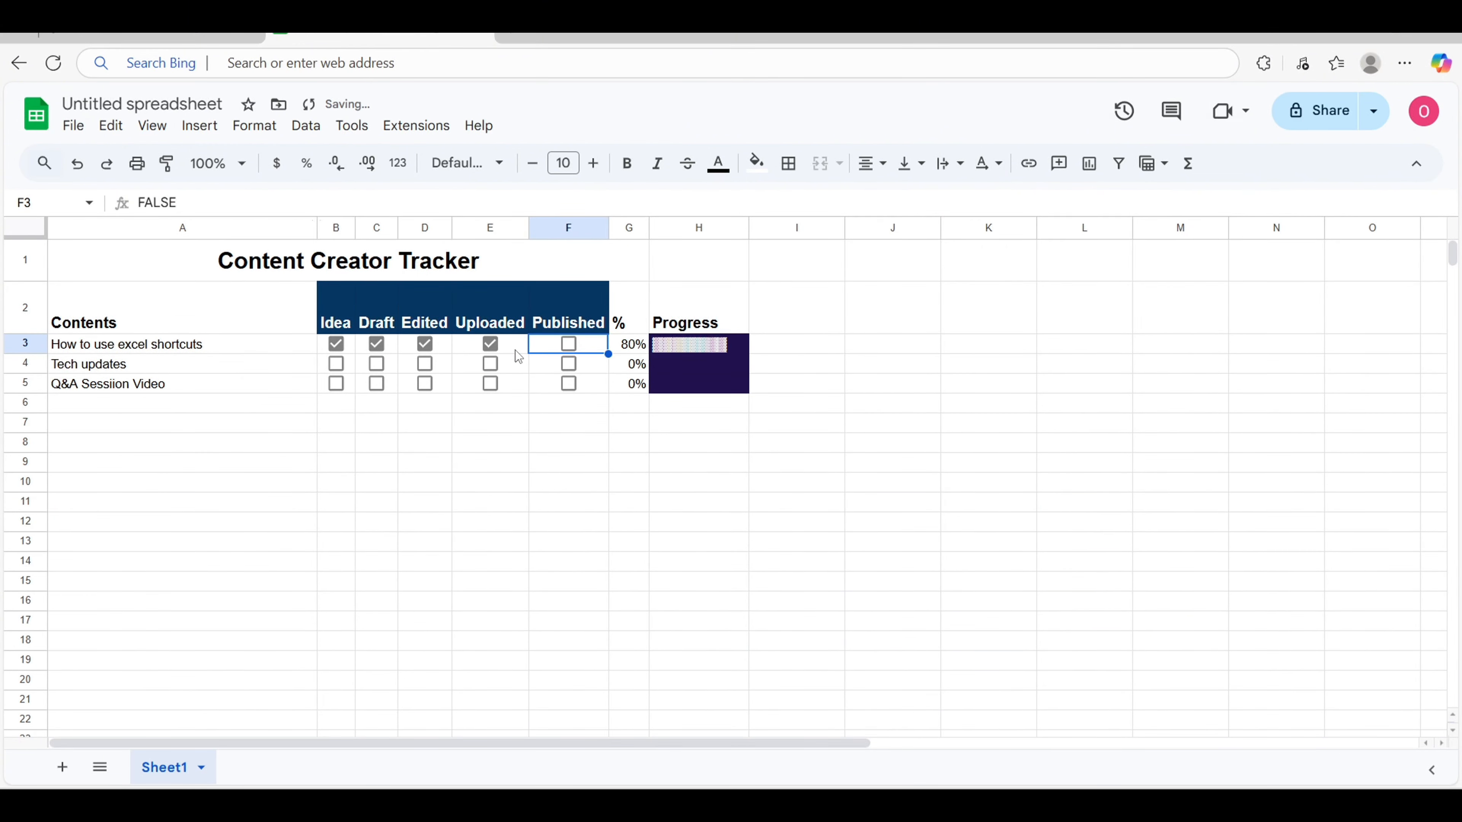
left_click(491, 347)
left_click(432, 349)
Step: Tick Edited for all three content items, plus Uploaded and Published for the Q&A video in row 5
left_click(424, 363)
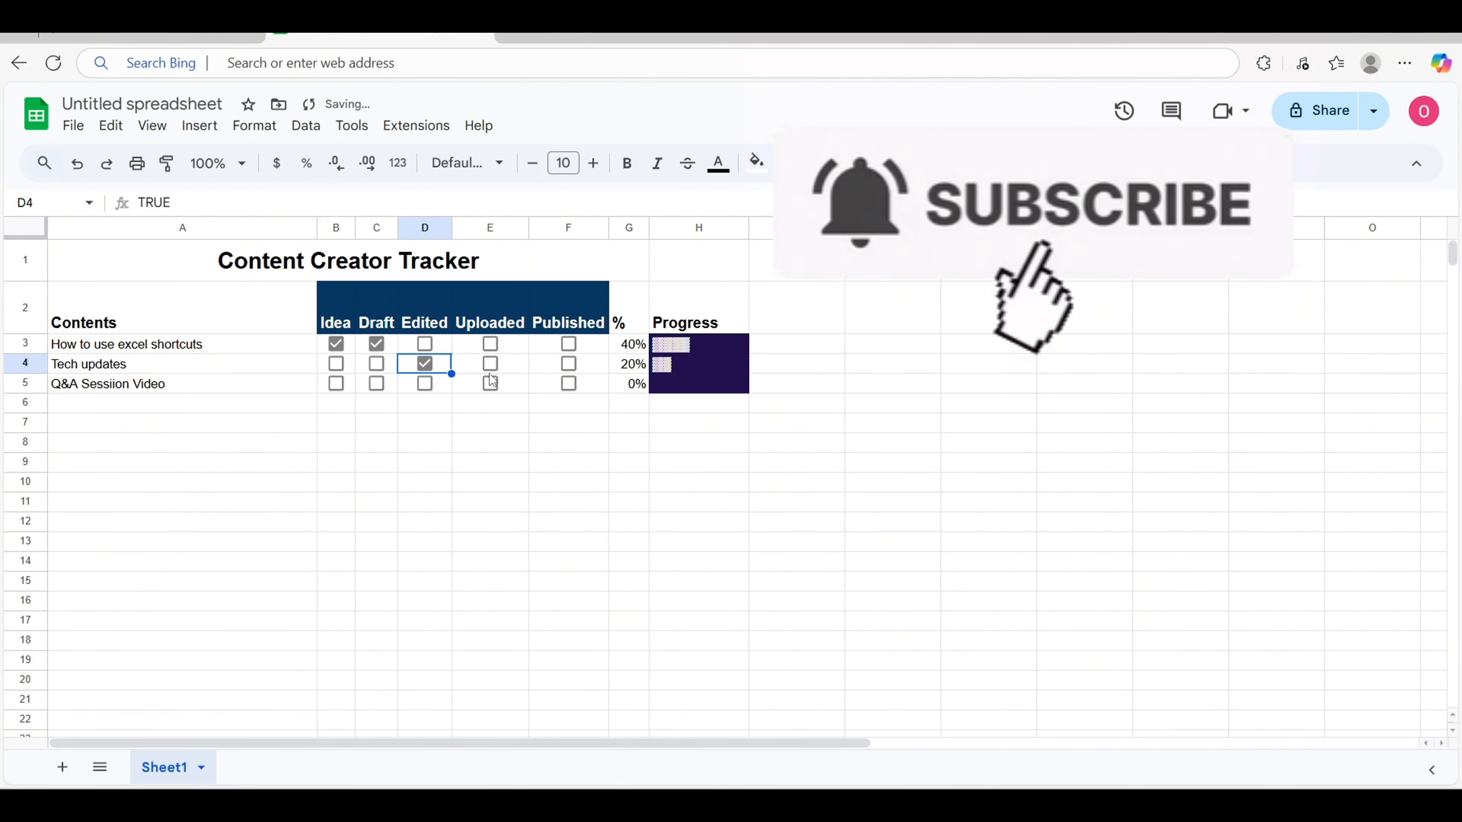
left_click(486, 372)
left_click(426, 385)
left_click(490, 384)
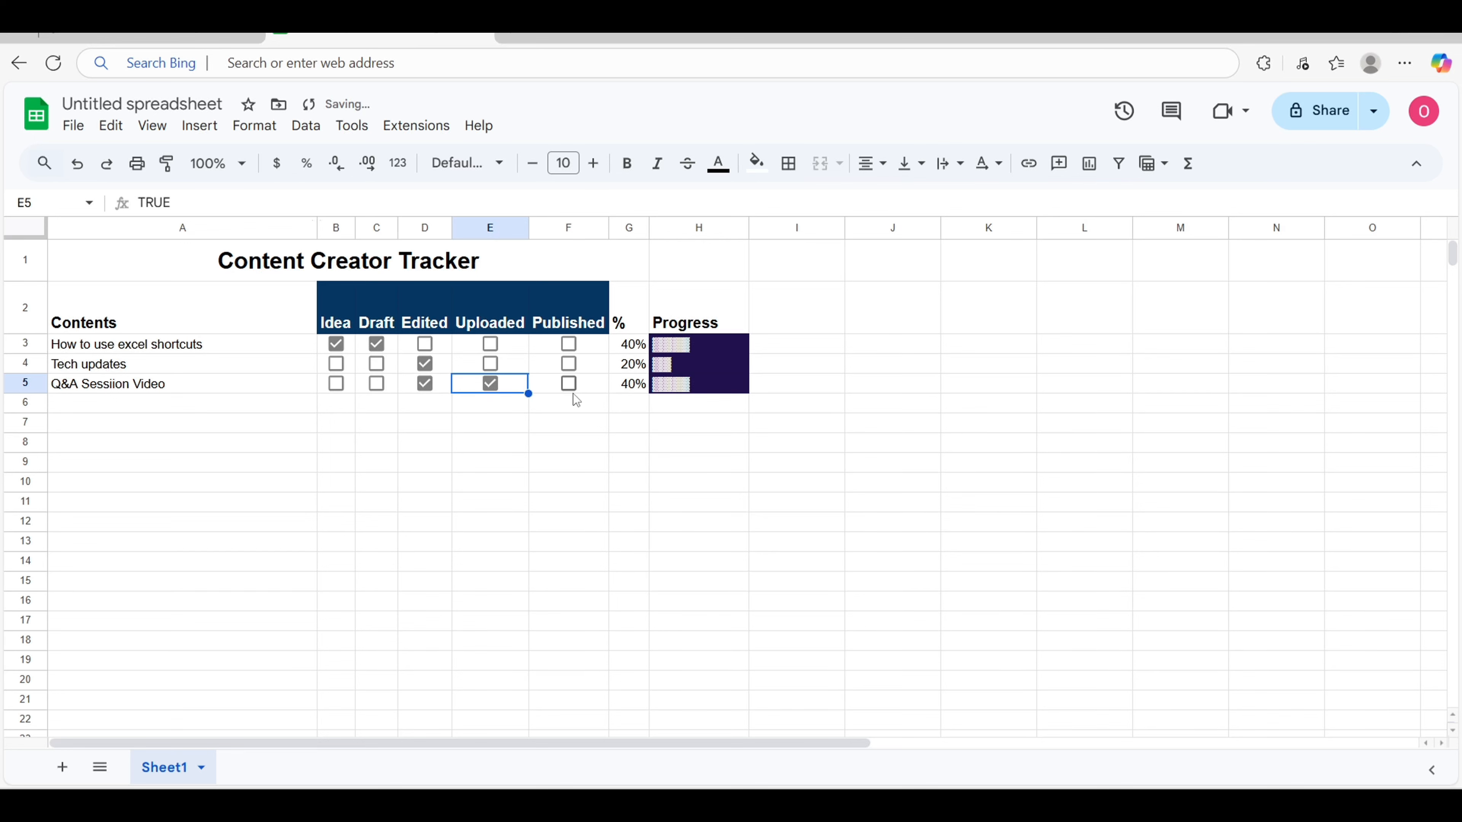
left_click(569, 386)
left_click(339, 446)
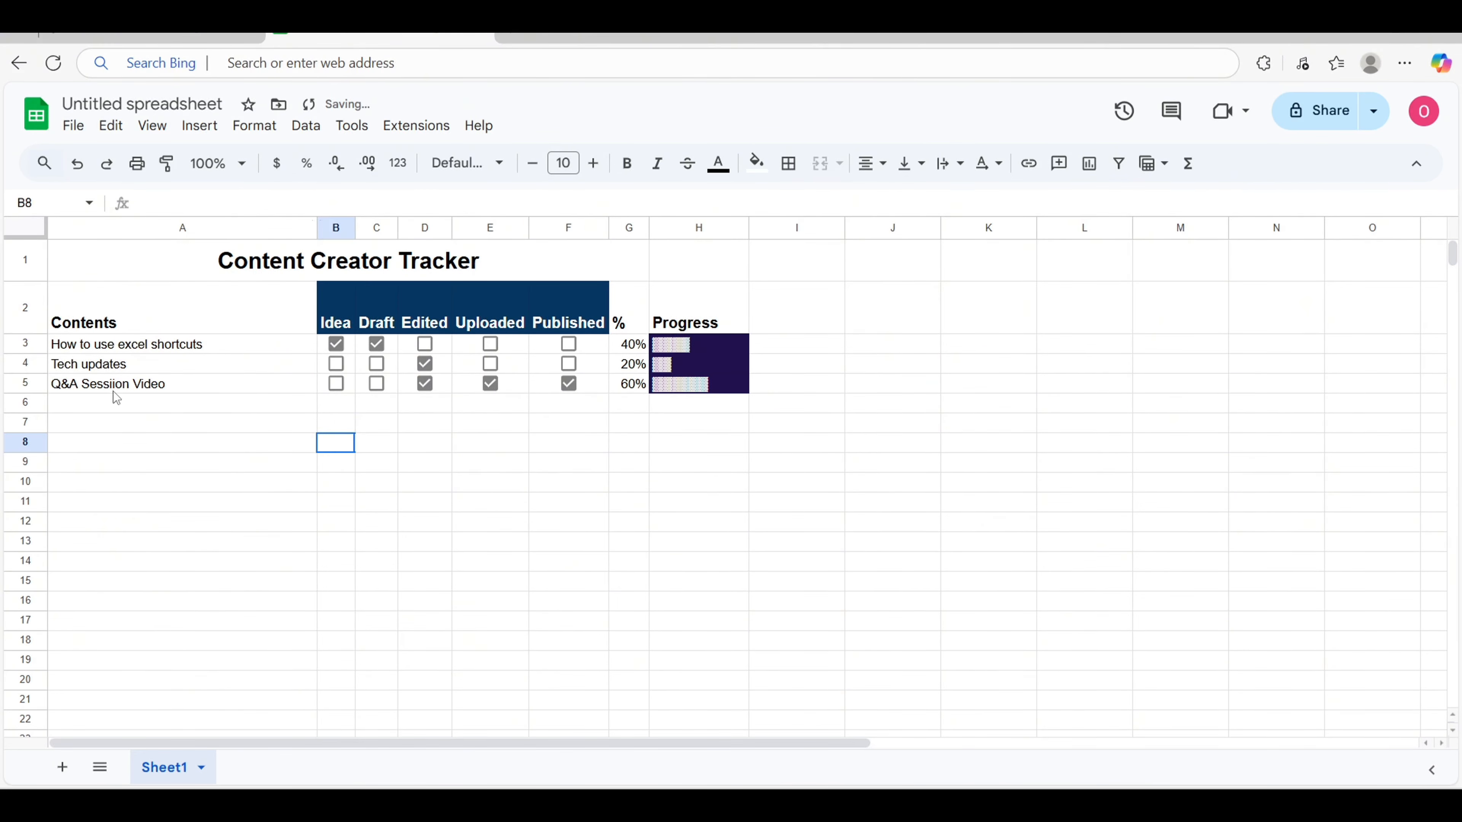
left_click(425, 344)
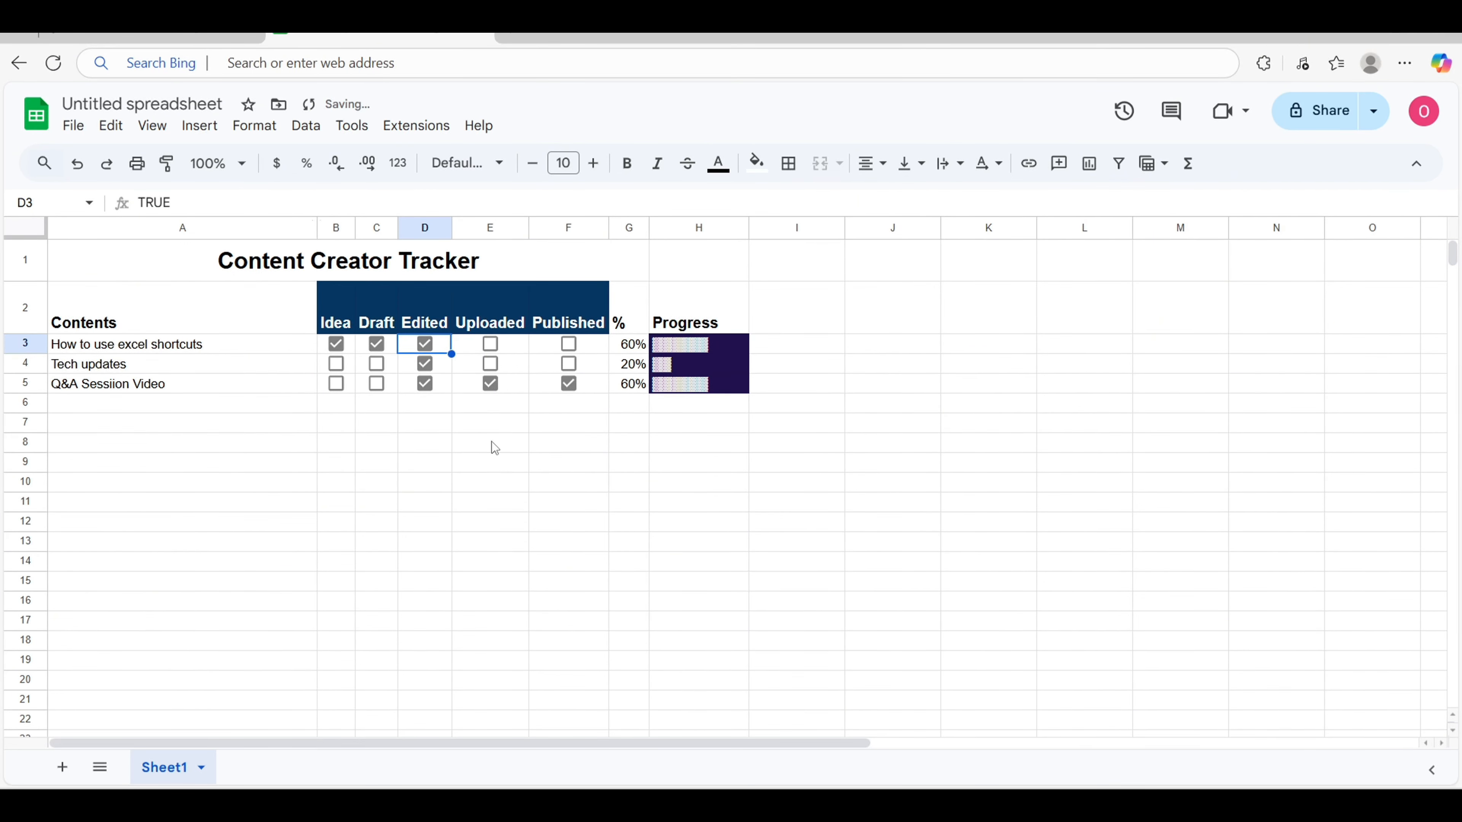
Step: Add a fourth content item named Tutorial in cell A6
left_click(173, 410)
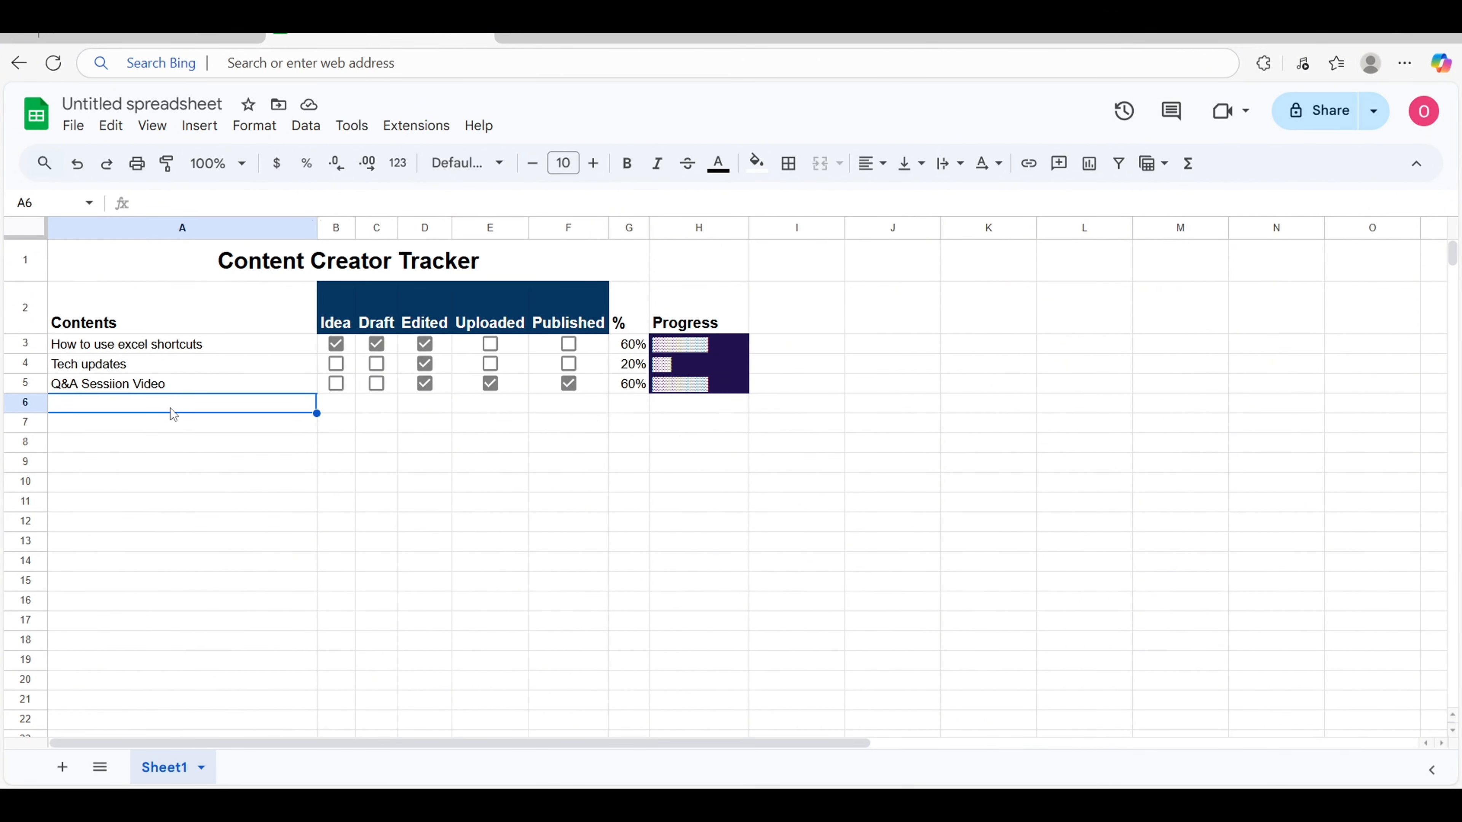
type("tUTO")
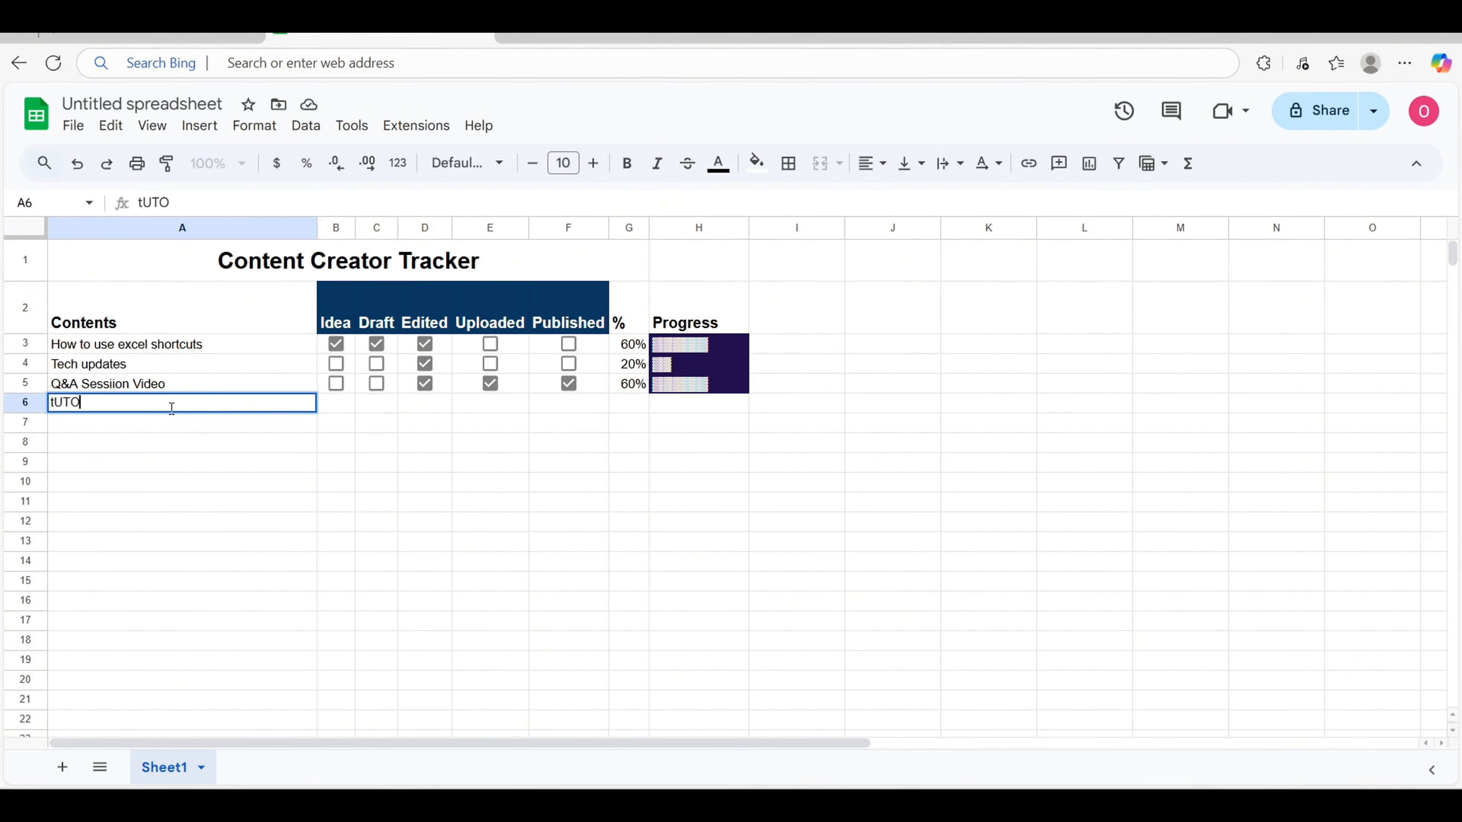
type("RIAL")
key("BackSpace")
key("BackSpace")
key("BackSpace")
key("BackSpace")
key("BackSpace")
key("BackSpace")
key("BackSpace")
key("BackSpace")
type("Ti")
type("rial")
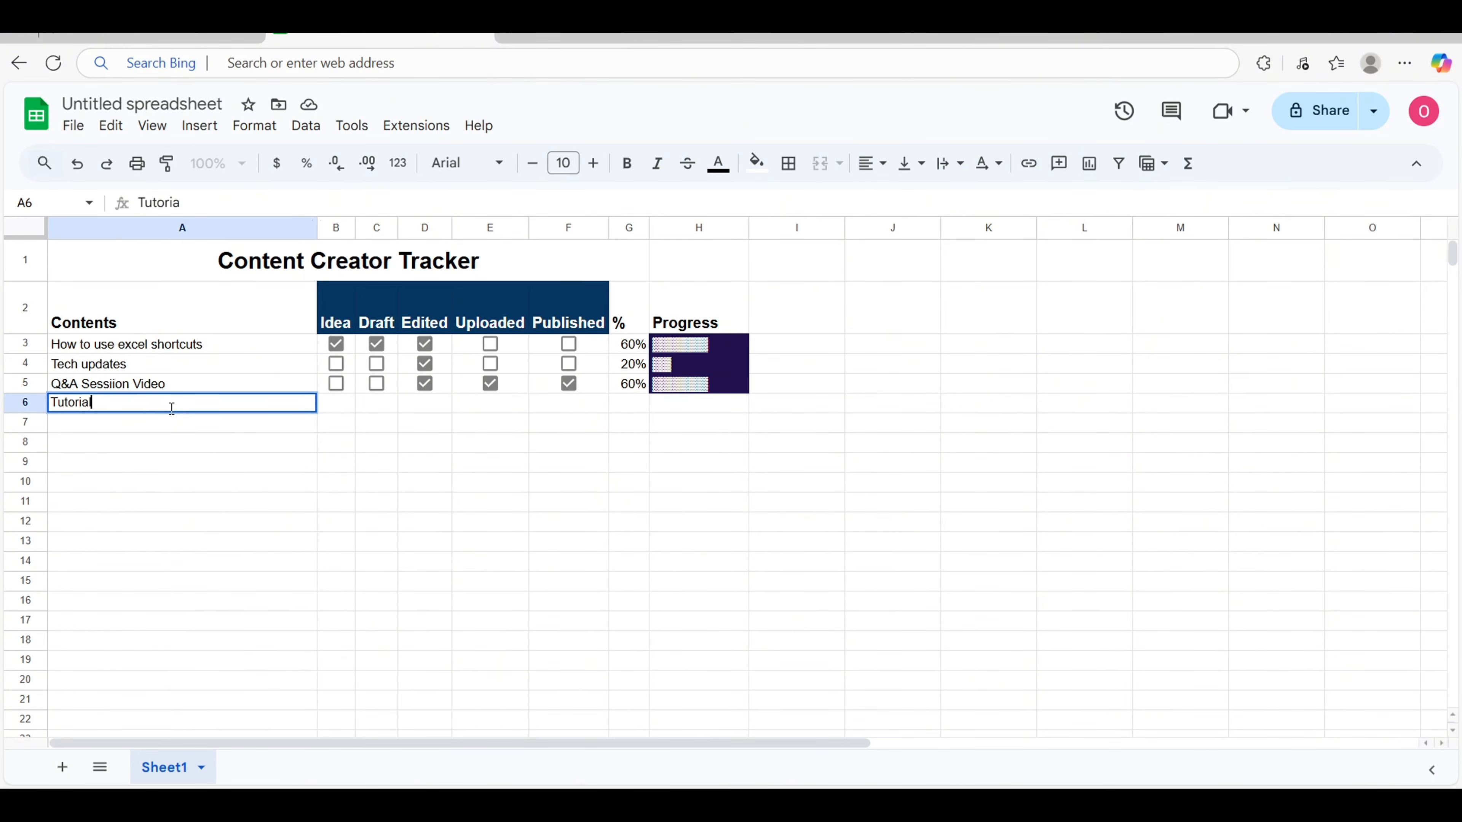
left_click(361, 408)
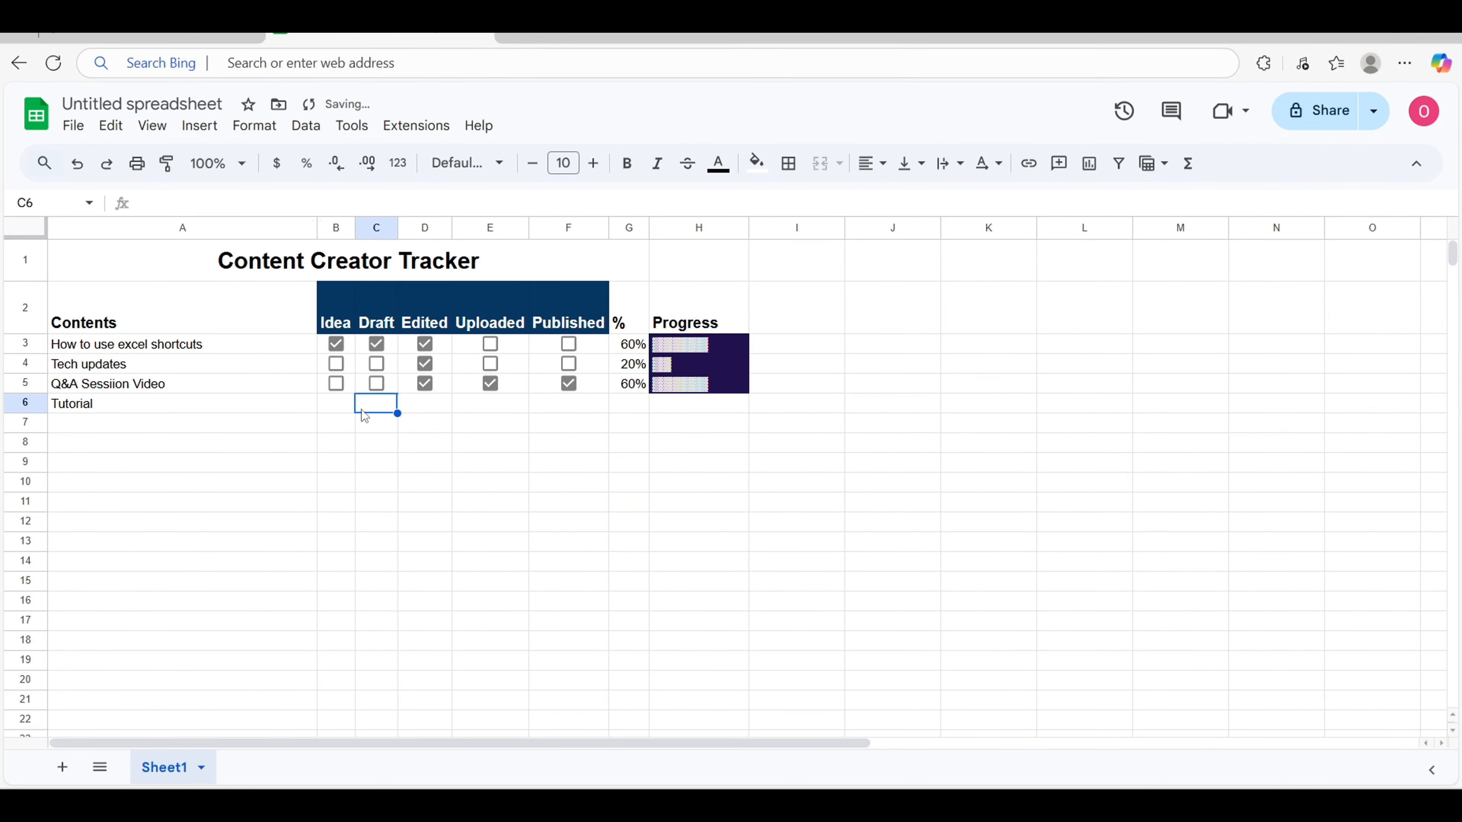
Step: Untick Edited, Uploaded and Published for the Q&A video in row 5 and tick its Idea checkbox
left_click(426, 384)
left_click(492, 385)
left_click(569, 384)
left_click(336, 384)
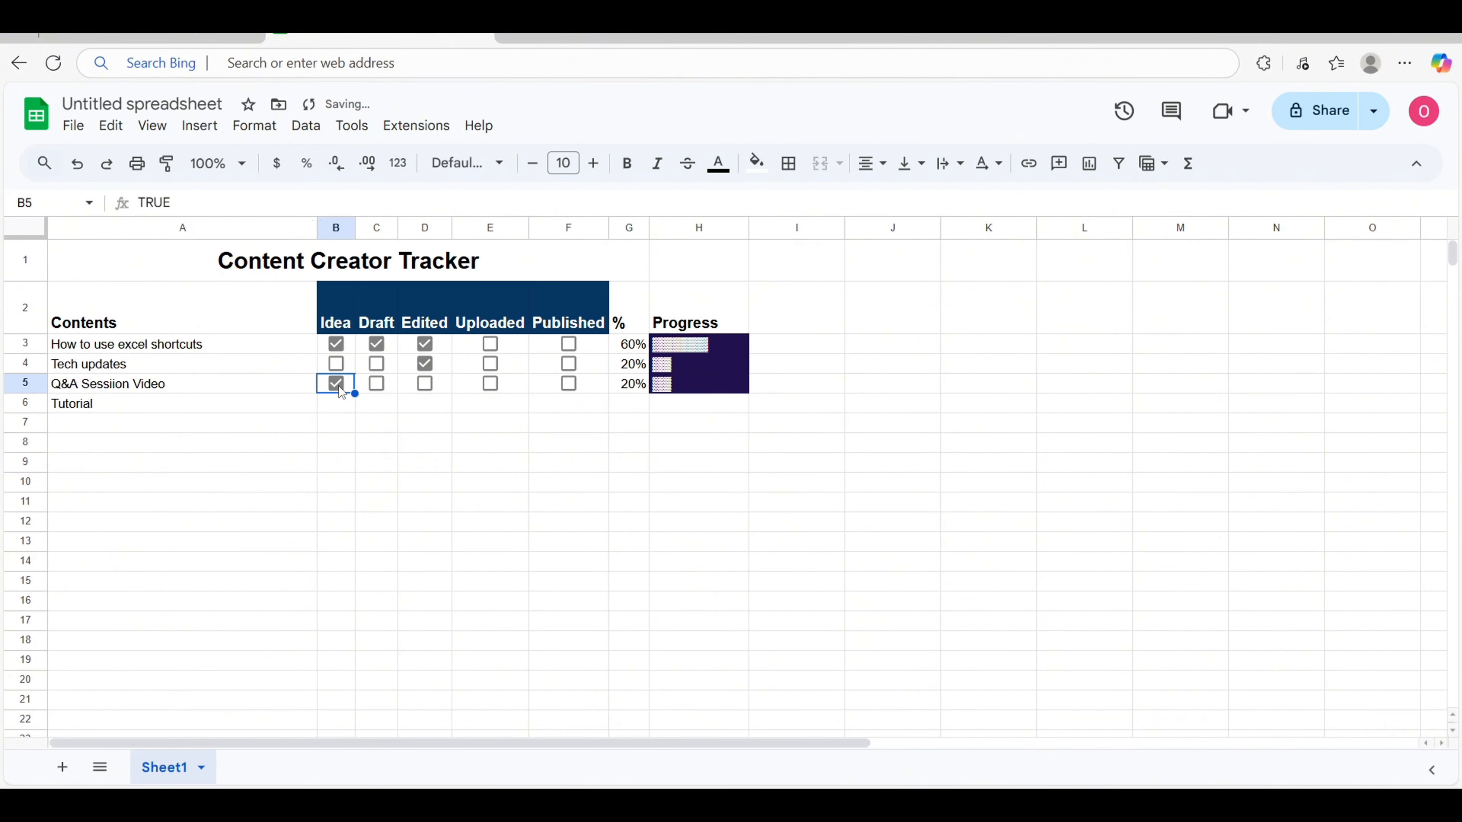
Step: Extend the ticked Idea checkbox from B5 across B6:F6 for the Tutorial row and fill the percentage formula from G5 down to G6
left_click_drag(355, 392, 645, 409)
left_click(374, 440)
left_click(343, 406)
left_click(634, 398)
left_click(633, 383)
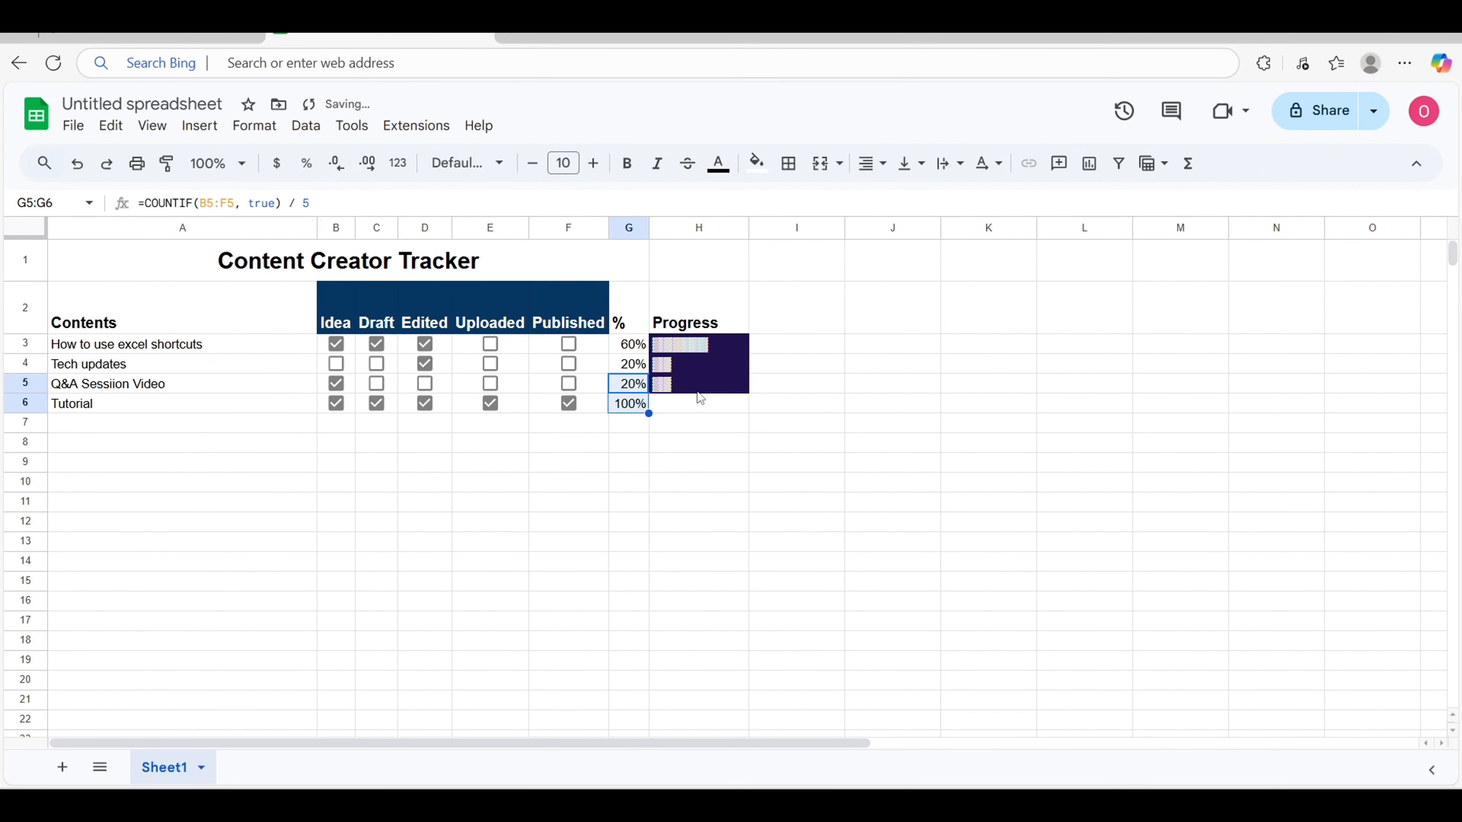